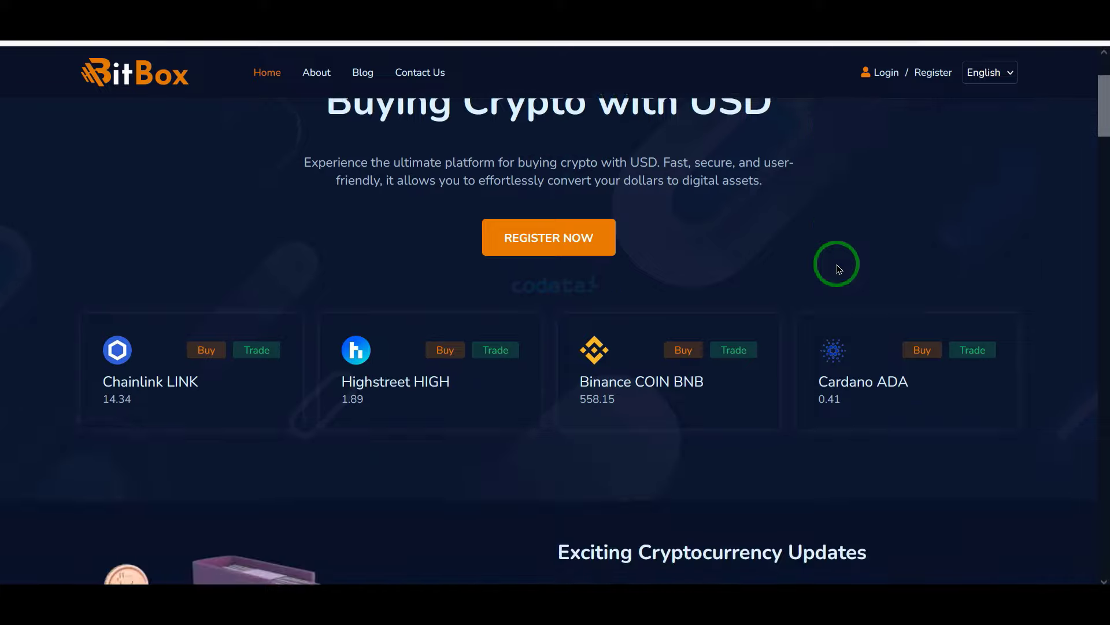
scroll(839, 269, "down", 20)
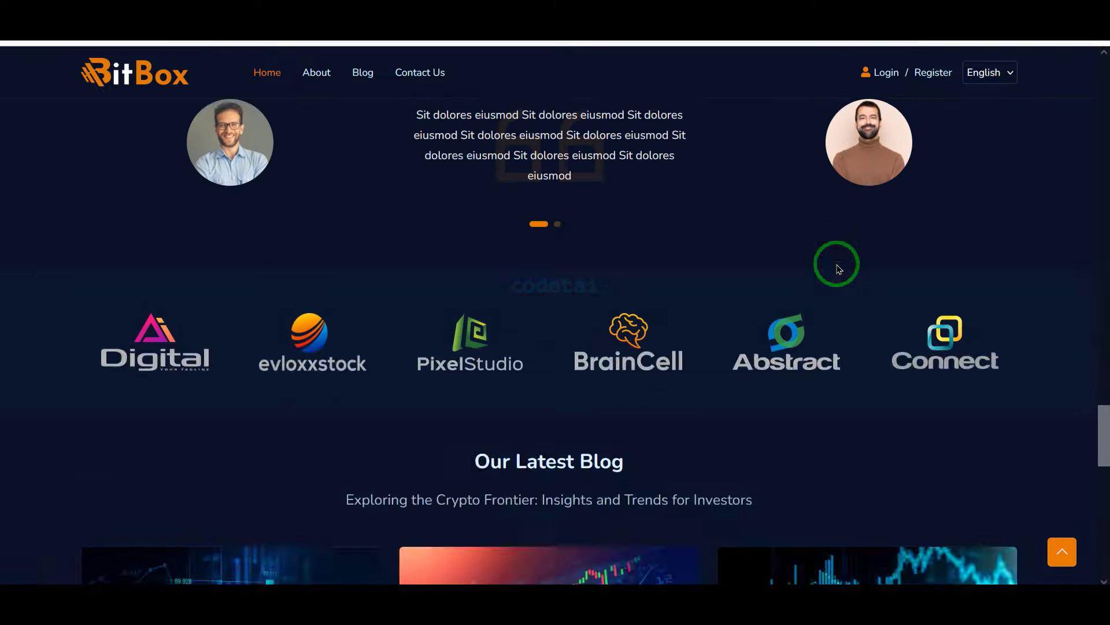
Scroll through the dashboard and open the Litecoin buy form
scroll(840, 269, "up", 5)
scroll(839, 269, "up", 20)
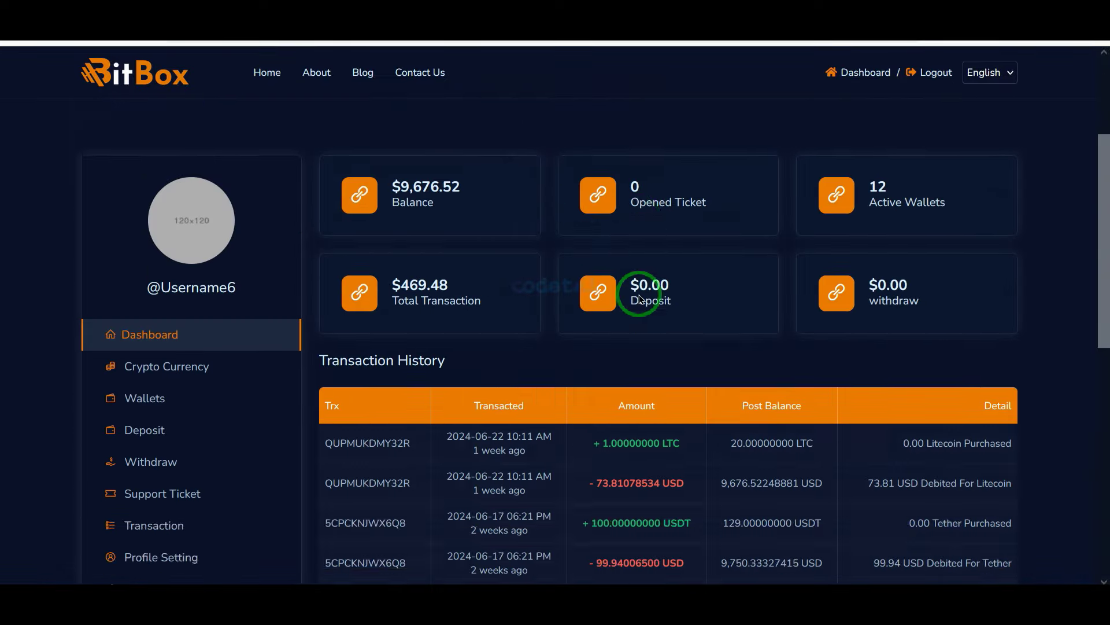
scroll(640, 289, "down", 5)
scroll(640, 290, "up", 3)
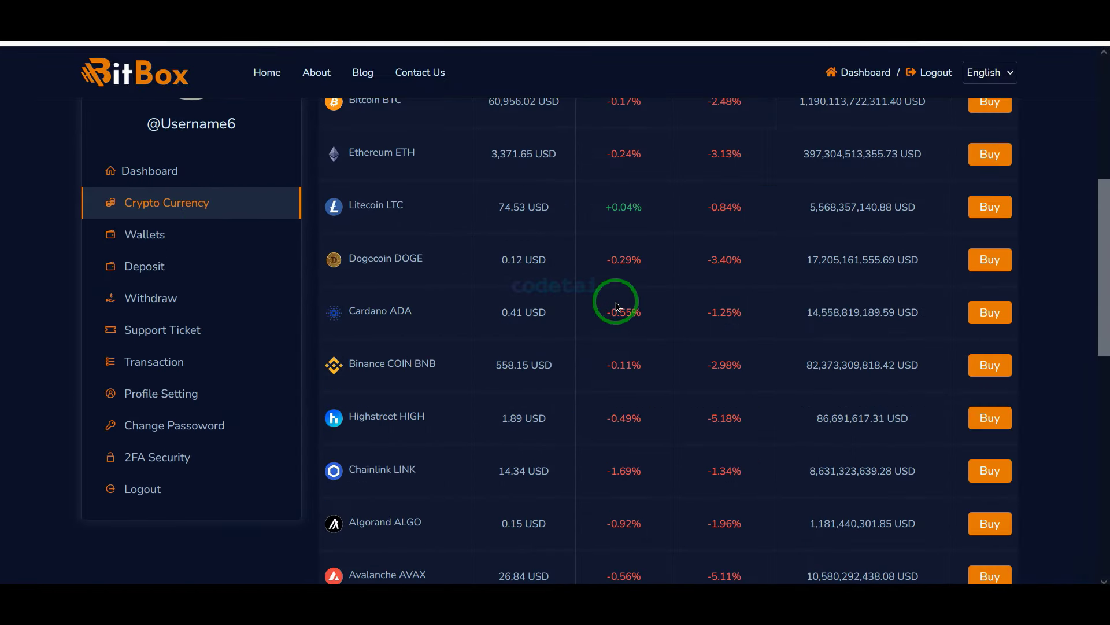
left_click(1004, 200)
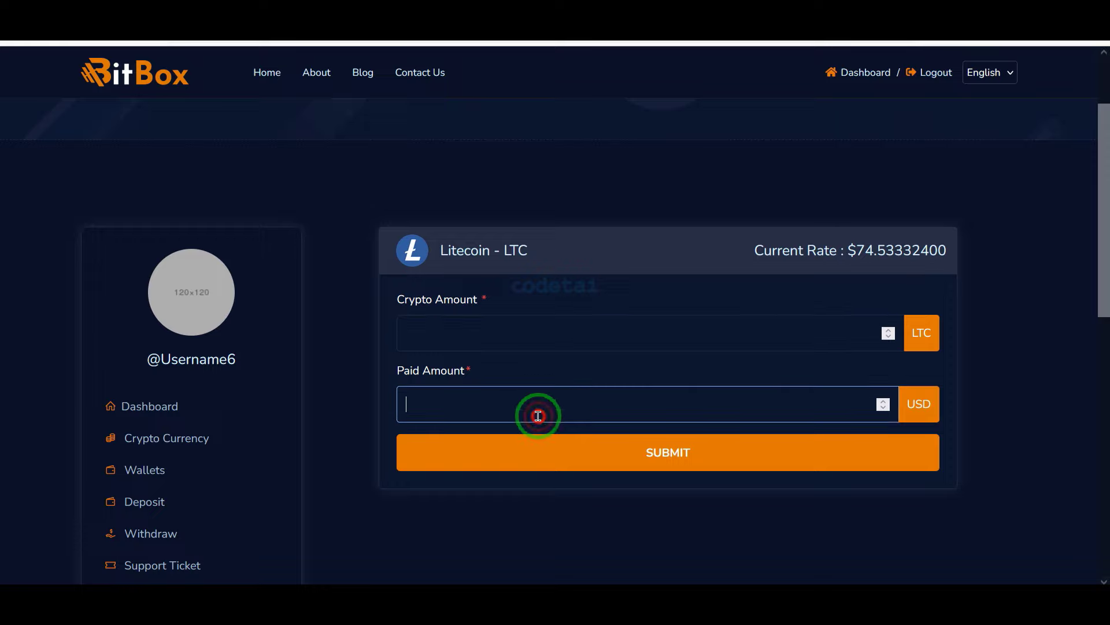
scroll(538, 416, "down", 3)
Open the Wallets list and view the Chainlink wallet's details
left_click(238, 317)
scroll(513, 317, "down", 3)
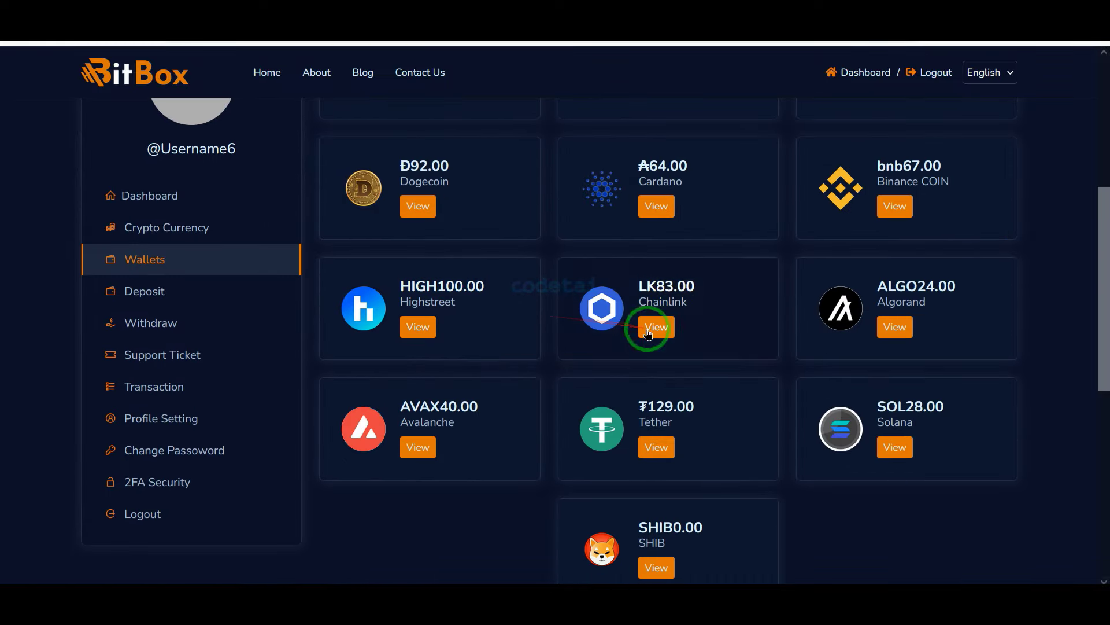
left_click(648, 328)
scroll(528, 433, "down", 3)
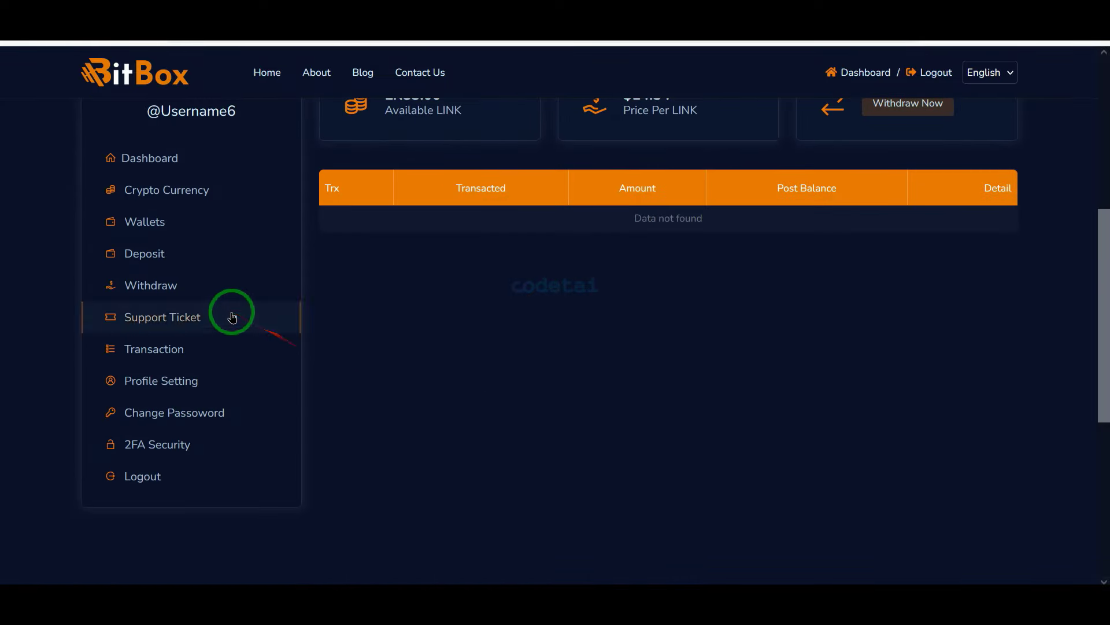
Open the withdrawal form and choose Bank Transfer as the withdrawal method
left_click(223, 328)
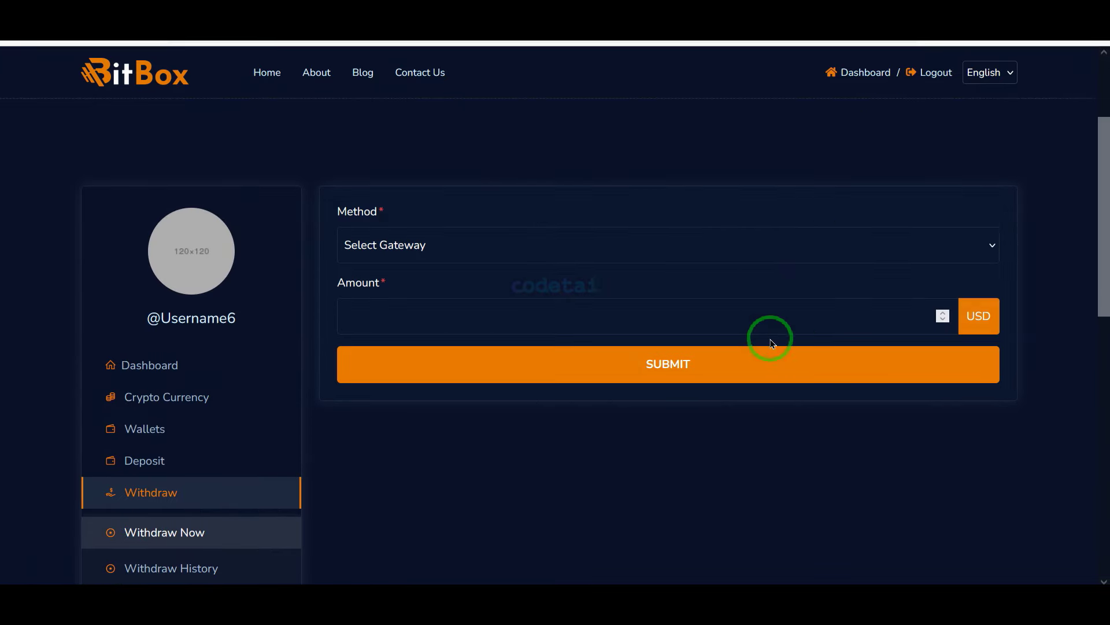
left_click(775, 246)
left_click(752, 295)
left_click(703, 329)
scroll(706, 330, "down", 5)
scroll(218, 237, "up", 1)
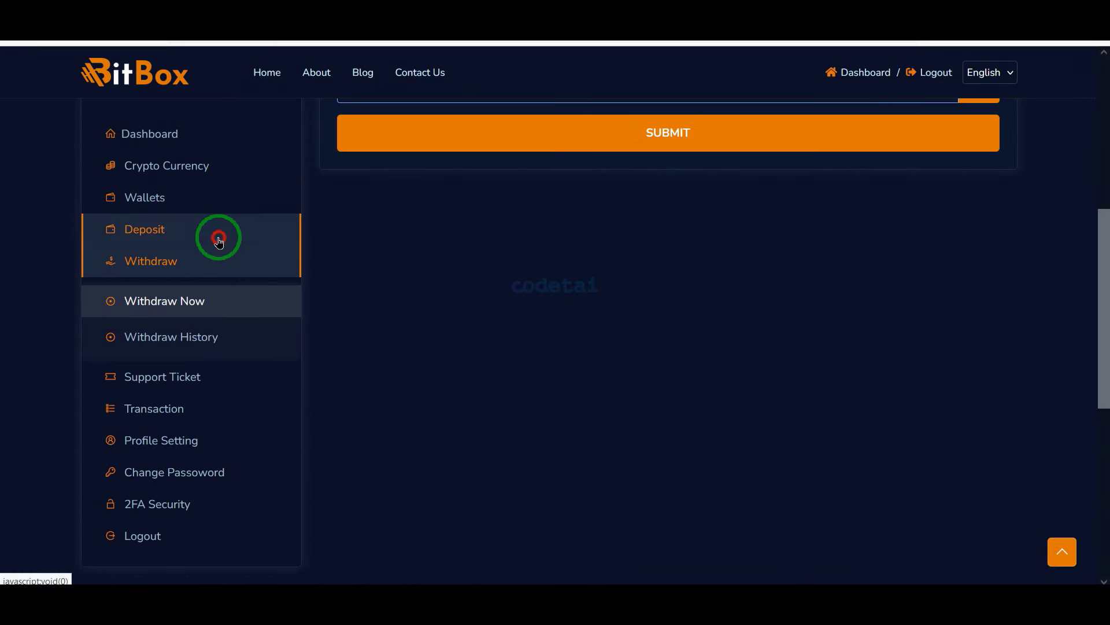
Open the deposit form, pick Perfect Money - USD, and submit without an amount
left_click(219, 231)
left_click(241, 268)
scroll(591, 358, "down", 3)
left_click(607, 218)
left_click(567, 297)
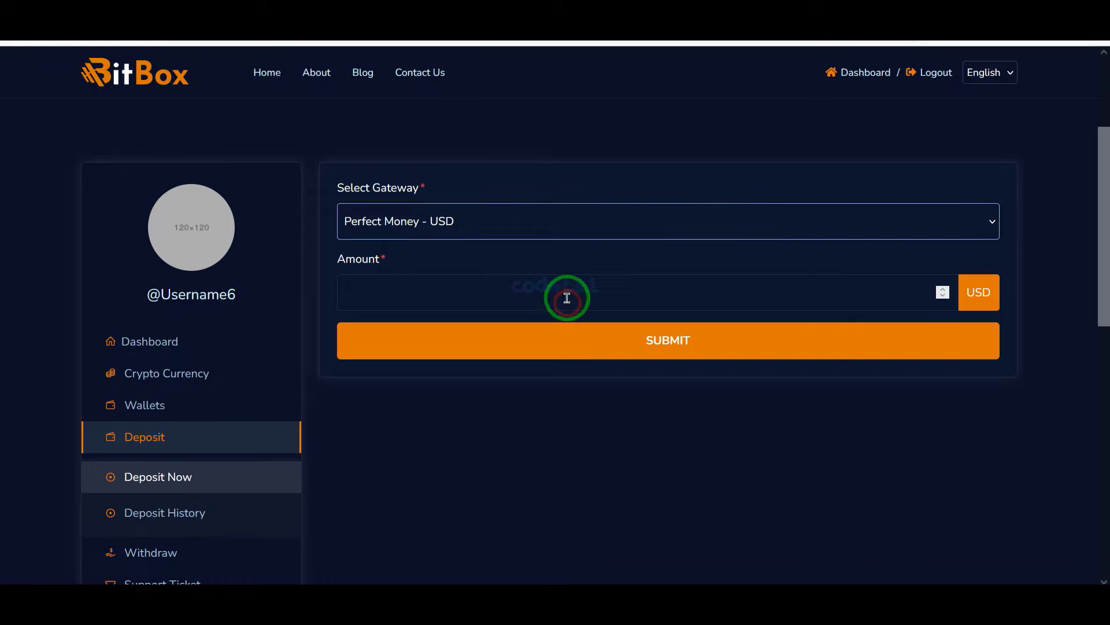
left_click(642, 350)
Return to the public home page and scroll down through it
left_click(267, 72)
scroll(365, 103, "down", 4)
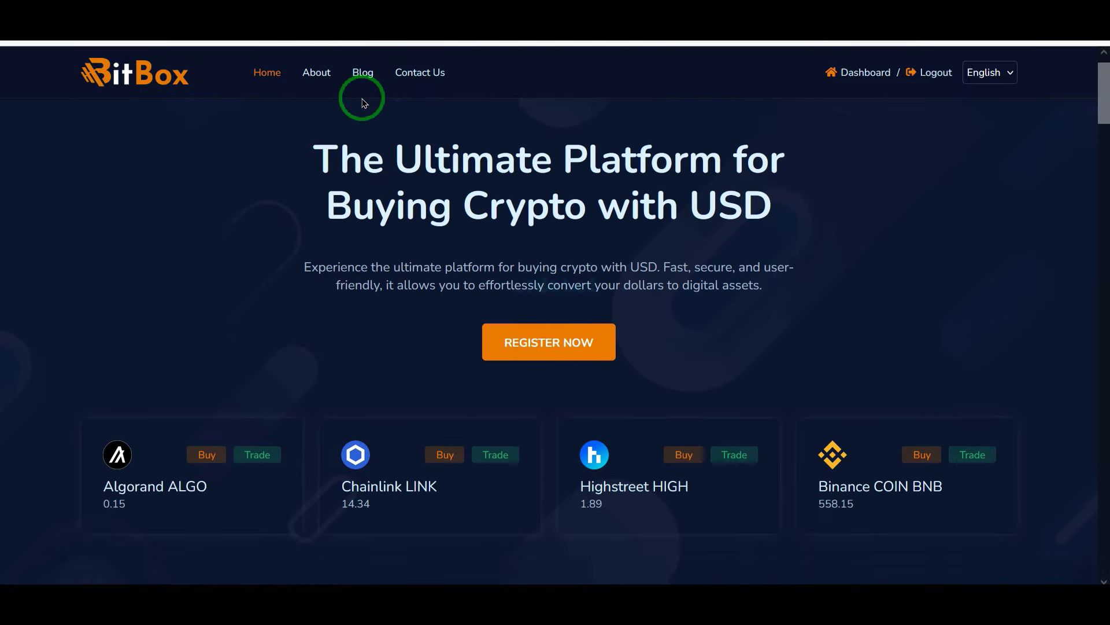
scroll(364, 103, "down", 20)
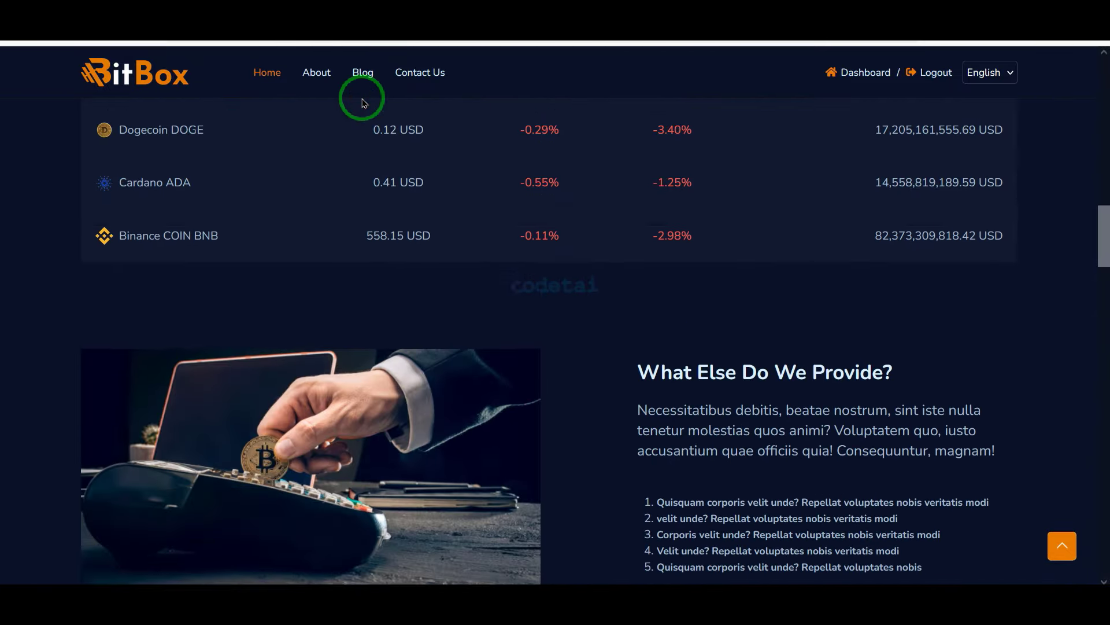
scroll(365, 103, "down", 20)
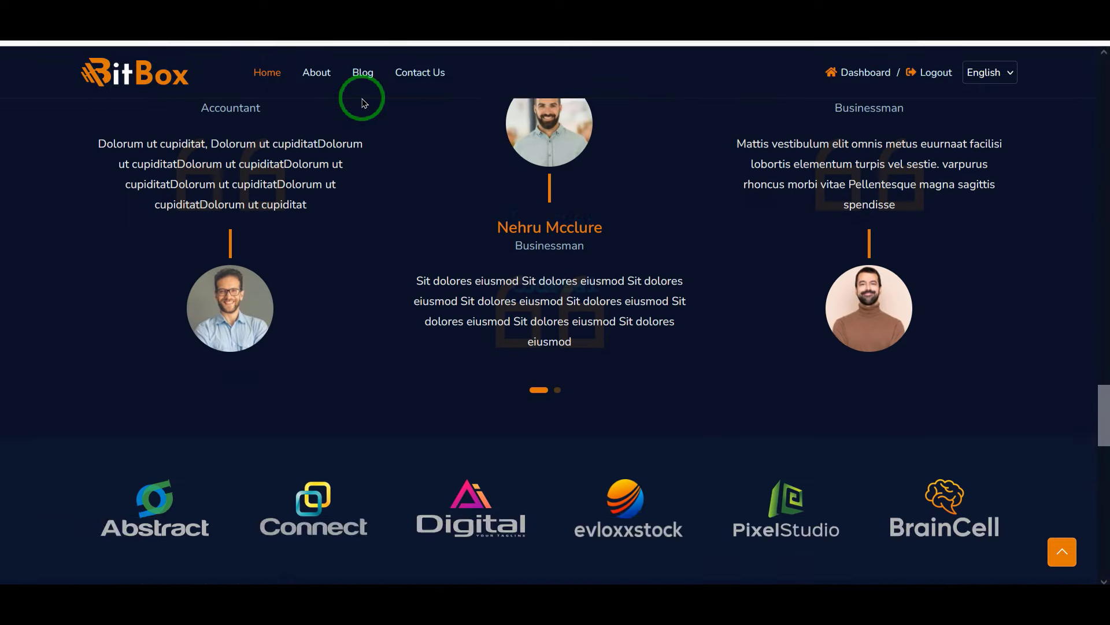
scroll(364, 103, "down", 10)
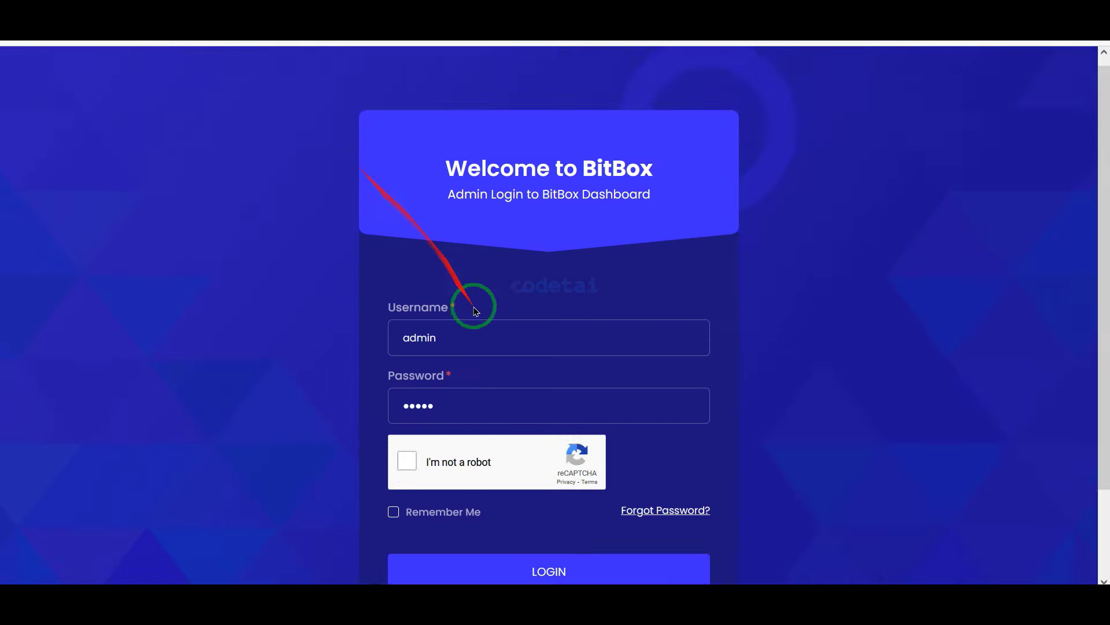
Pass the reCAPTCHA check and sign in to the admin panel
left_click(403, 359)
left_click(561, 470)
scroll(565, 476, "down", 15)
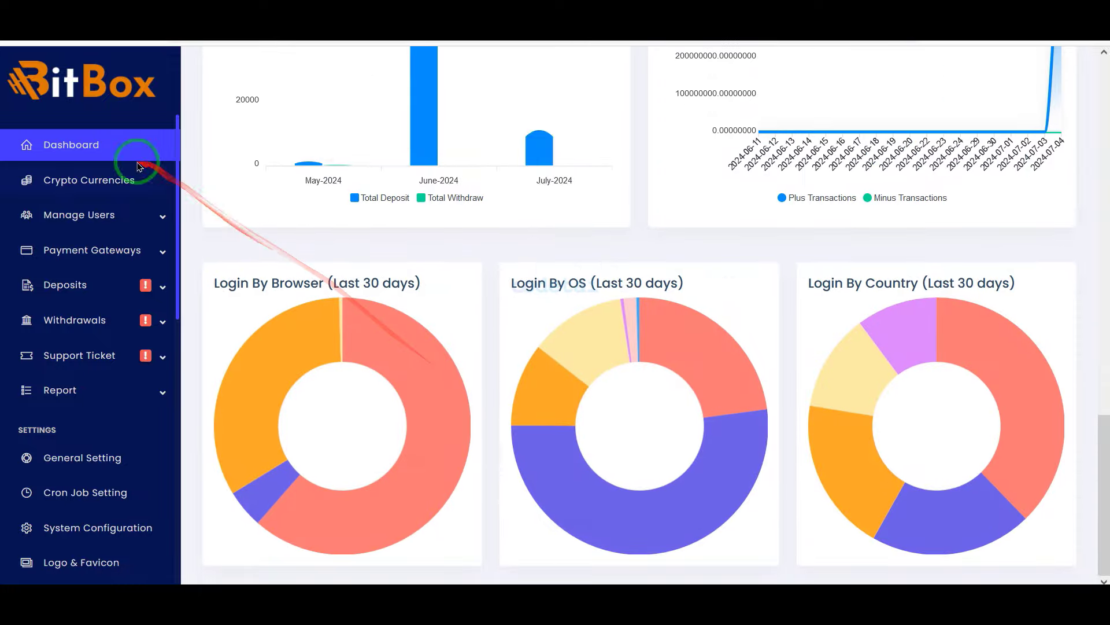
Browse the Crypto Currencies list, opening and closing the add-currency form unsaved
left_click(115, 178)
scroll(639, 367, "down", 5)
scroll(764, 132, "up", 5)
left_click(775, 139)
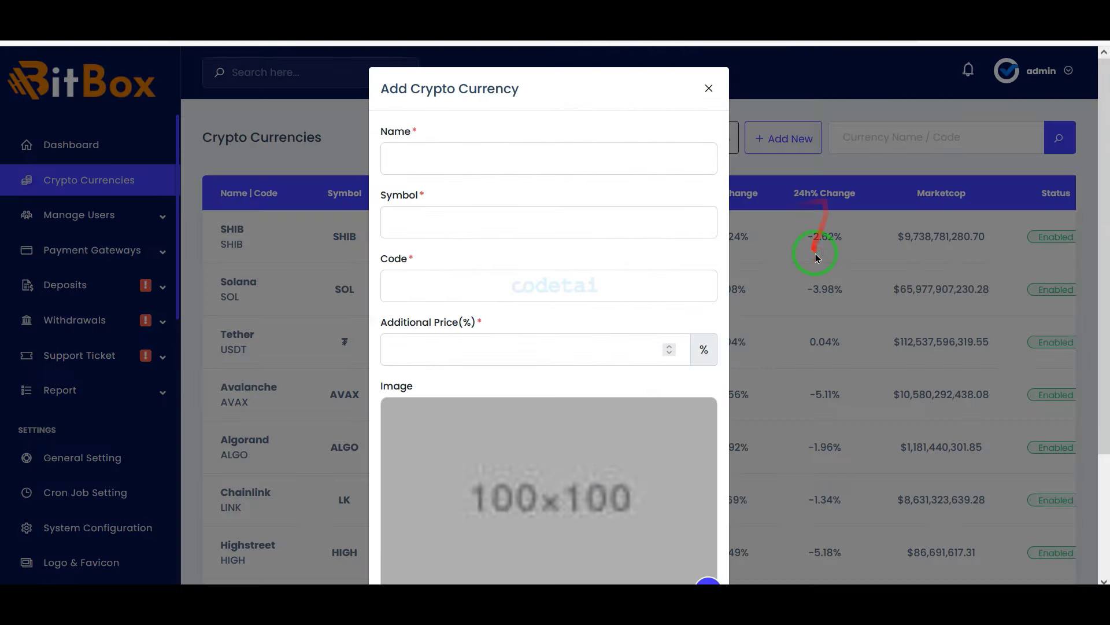
left_click(813, 248)
Open Manage Users > Active Users and view one user's detail page
left_click(78, 210)
left_click(74, 244)
scroll(453, 340, "down", 15)
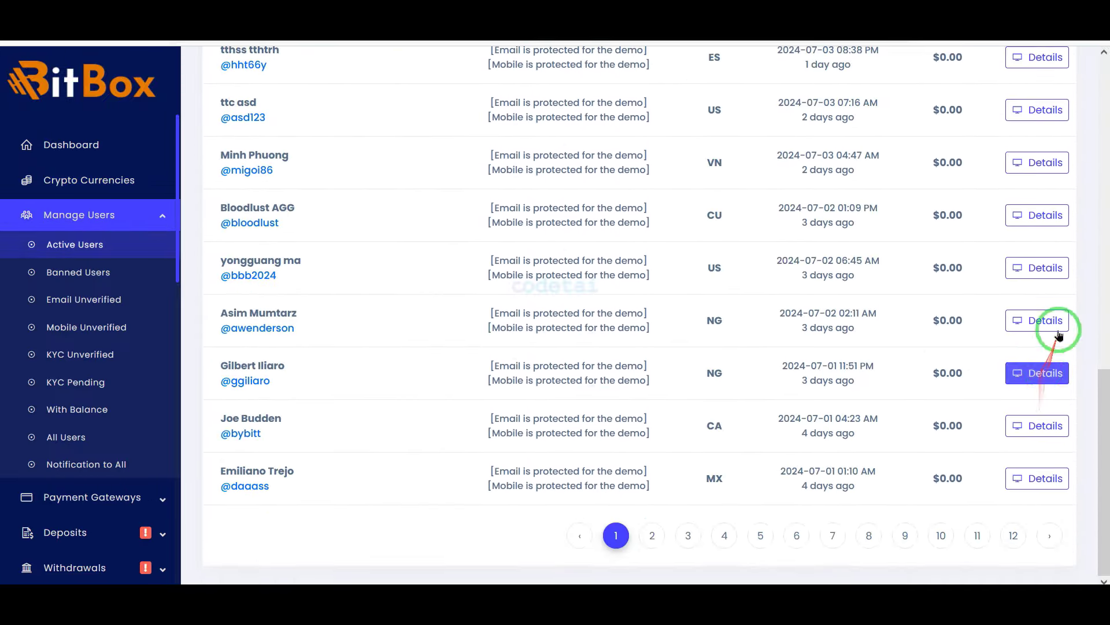
scroll(1053, 260, "up", 2)
left_click(1038, 120)
scroll(98, 434, "down", 10)
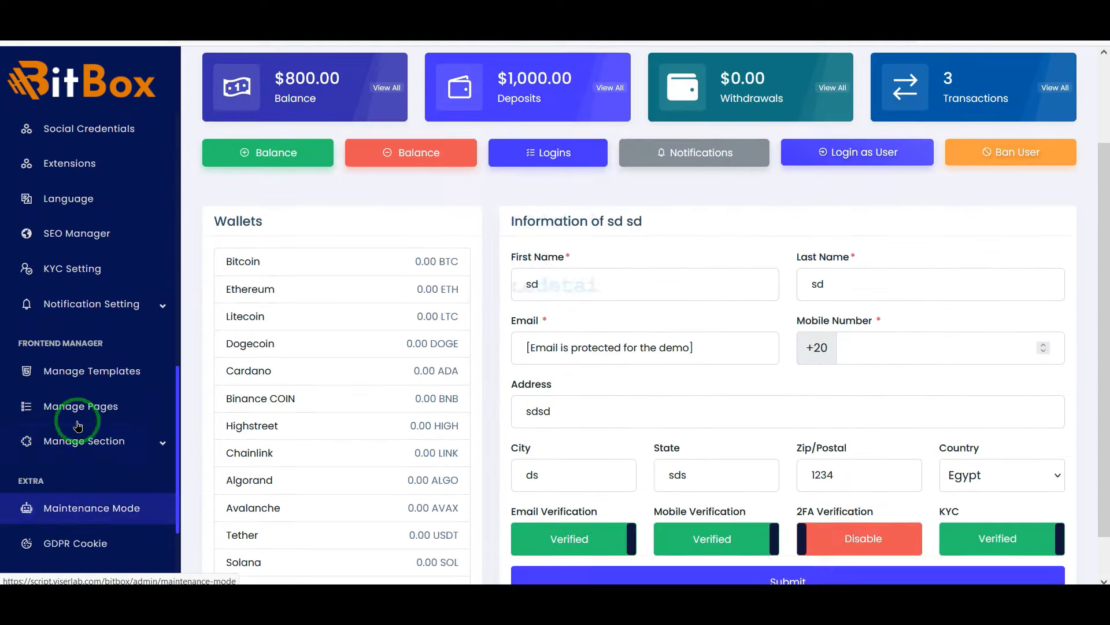
scroll(141, 215, "up", 8)
Expand the Payment Gateway, Deposit, Withdrawal and Support Ticket menus, then return to Dashboard
left_click(122, 379)
scroll(124, 417, "down", 3)
left_click(121, 417)
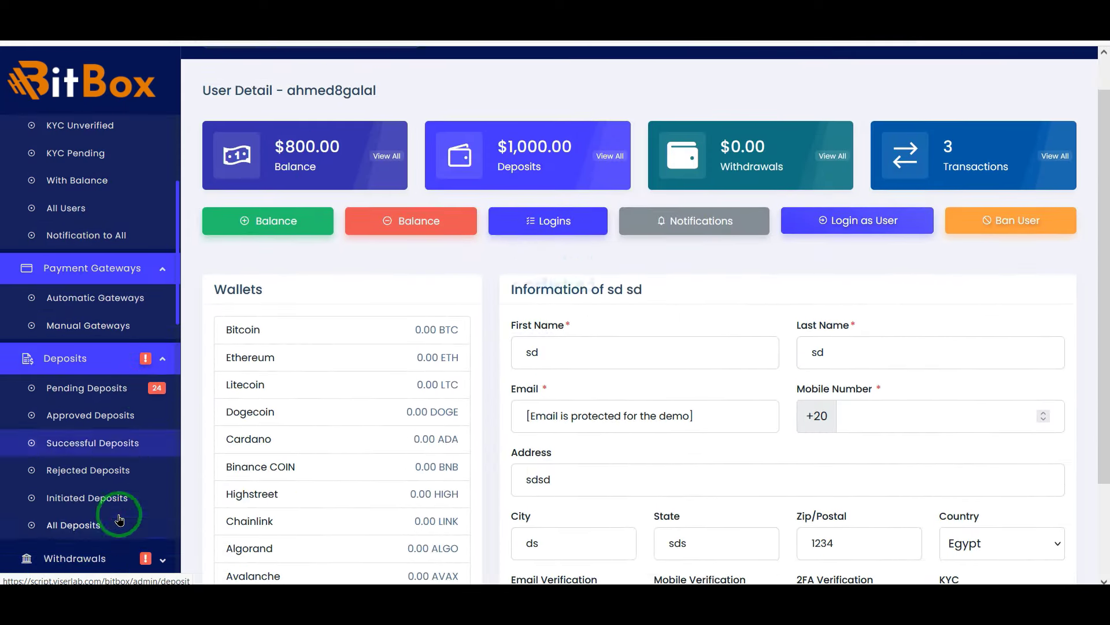
left_click(133, 434)
scroll(141, 489, "down", 3)
left_click(142, 476)
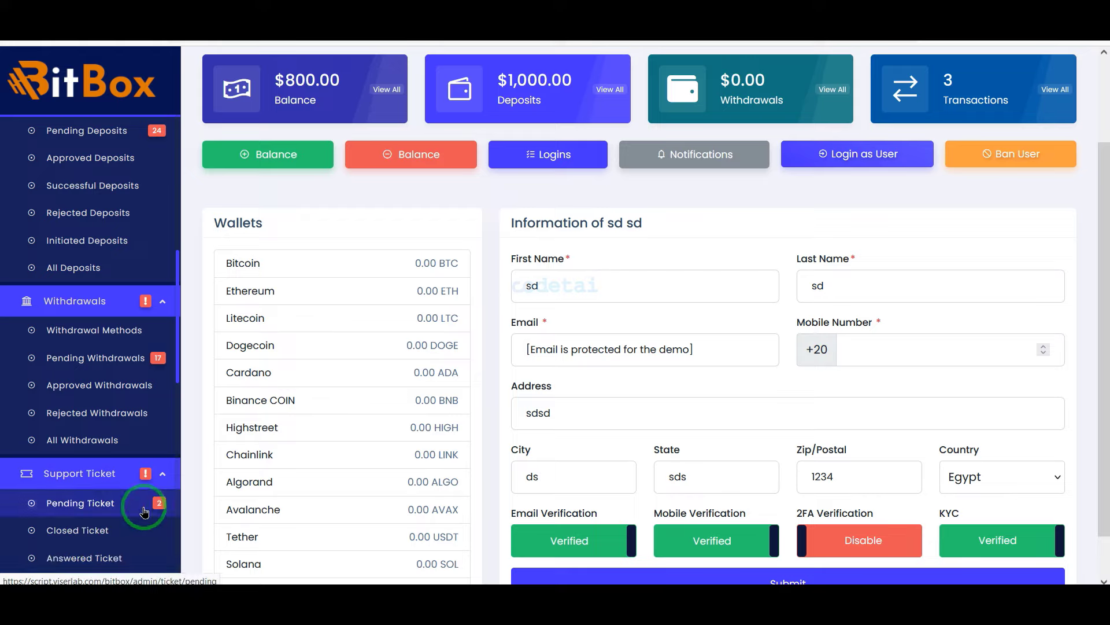
scroll(142, 503, "down", 8)
scroll(144, 512, "down", 5)
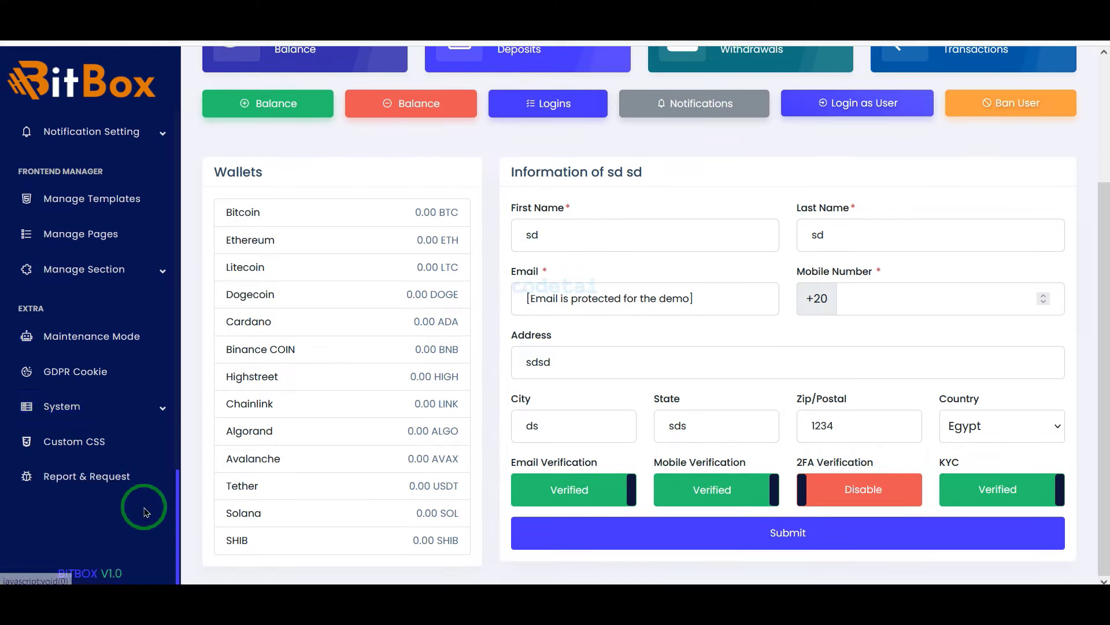
scroll(144, 512, "up", 15)
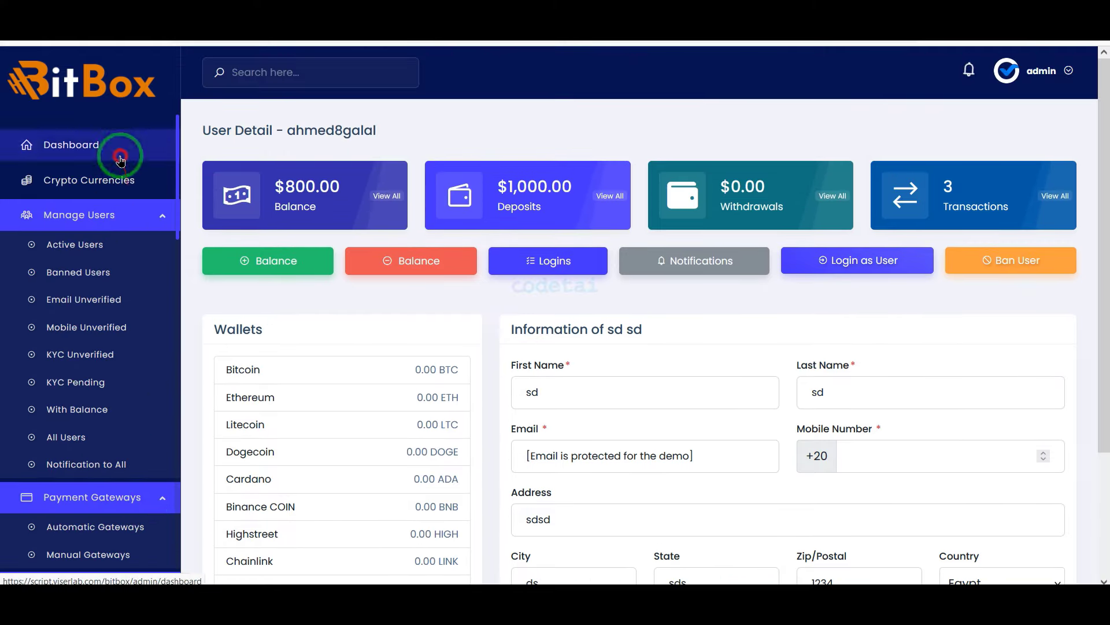
left_click(119, 151)
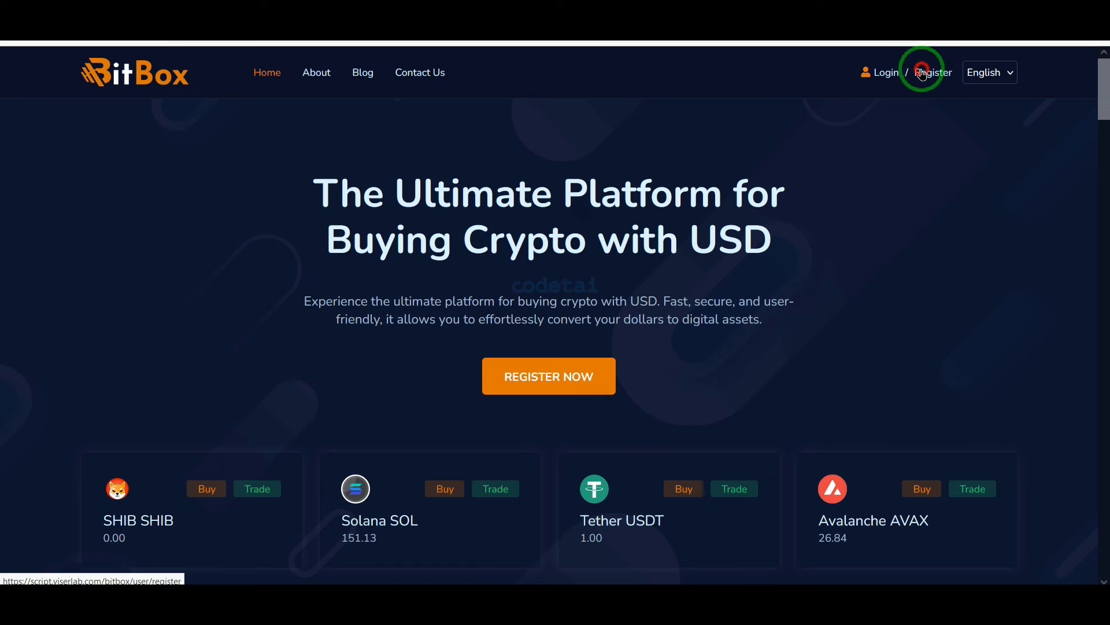
Open the registration form, then switch to the login page and sign in as the demo user
left_click(923, 74)
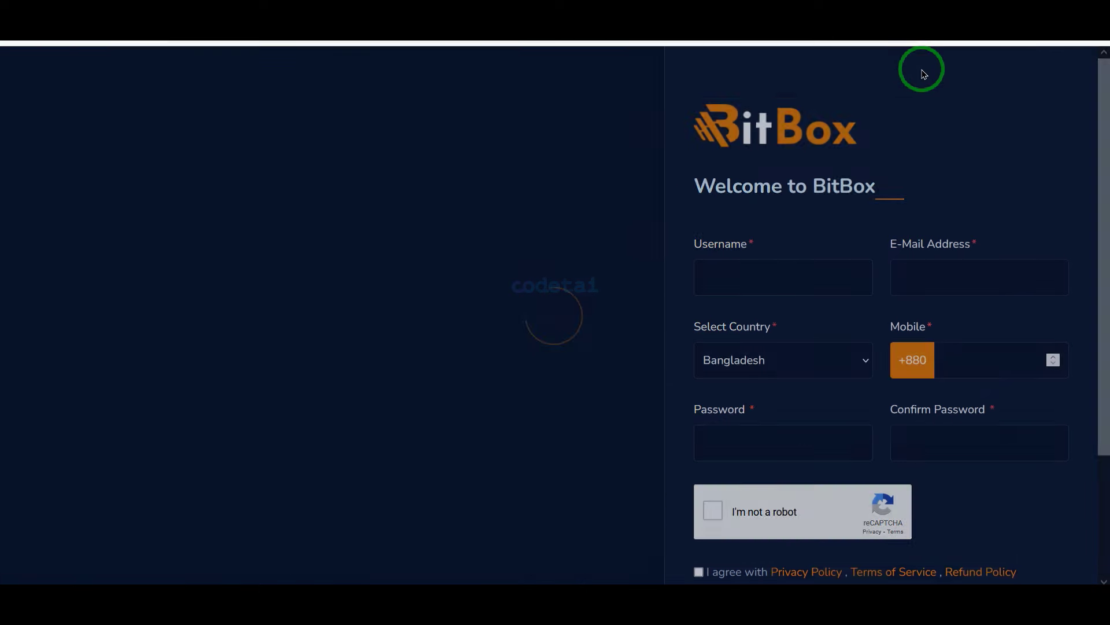
scroll(862, 327, "down", 1)
scroll(865, 329, "down", 2)
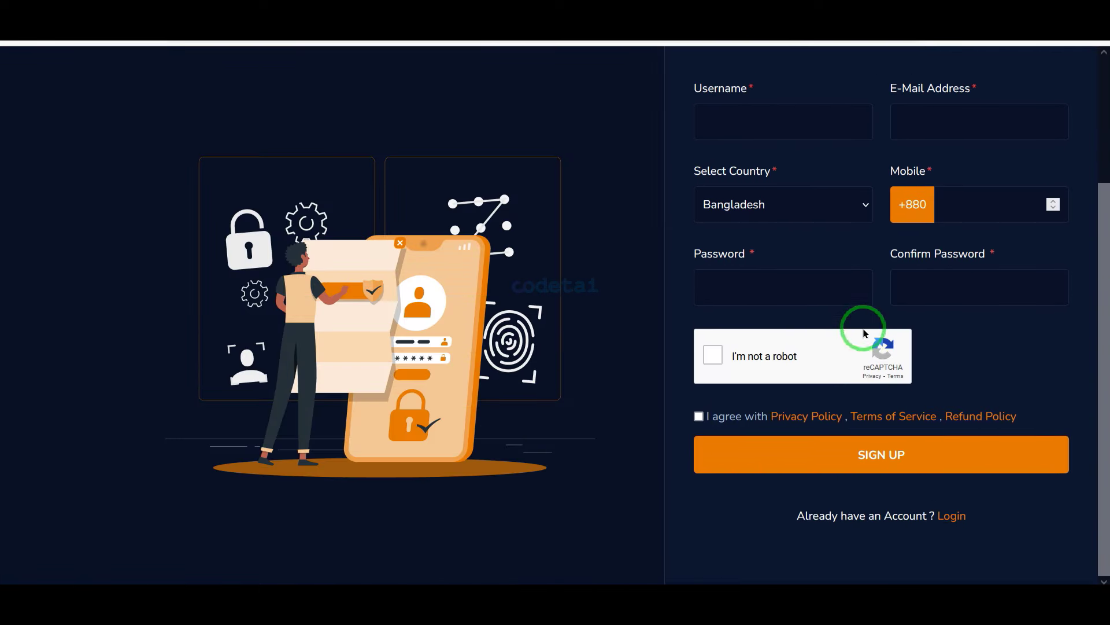
left_click(957, 521)
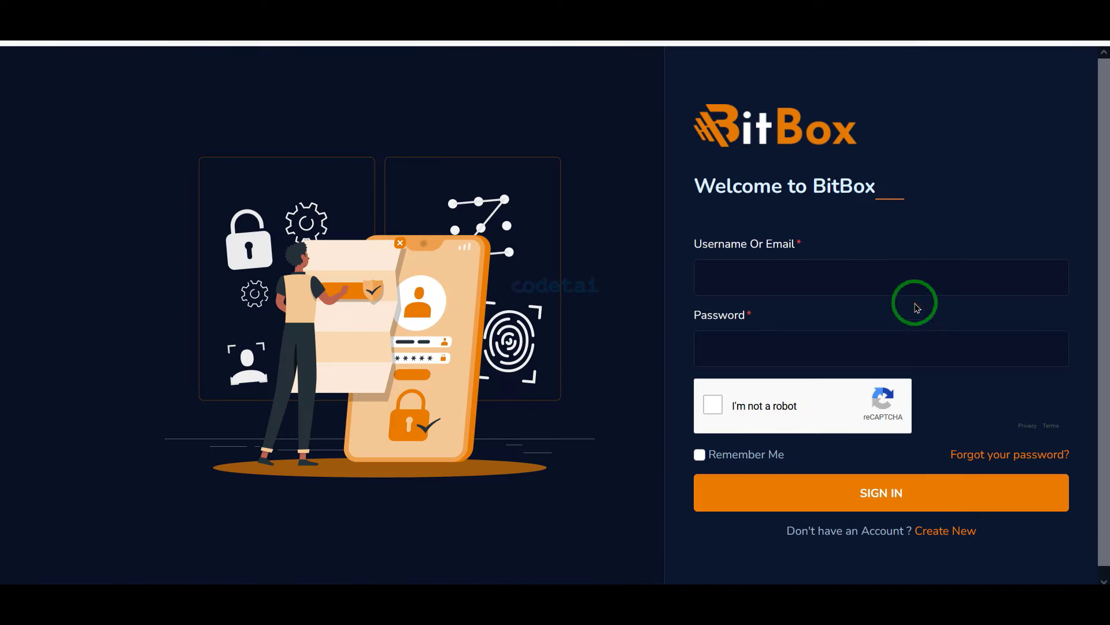
left_click(891, 497)
Outline the six summary cards and the Transaction History table in red
scroll(691, 299, "down", 2)
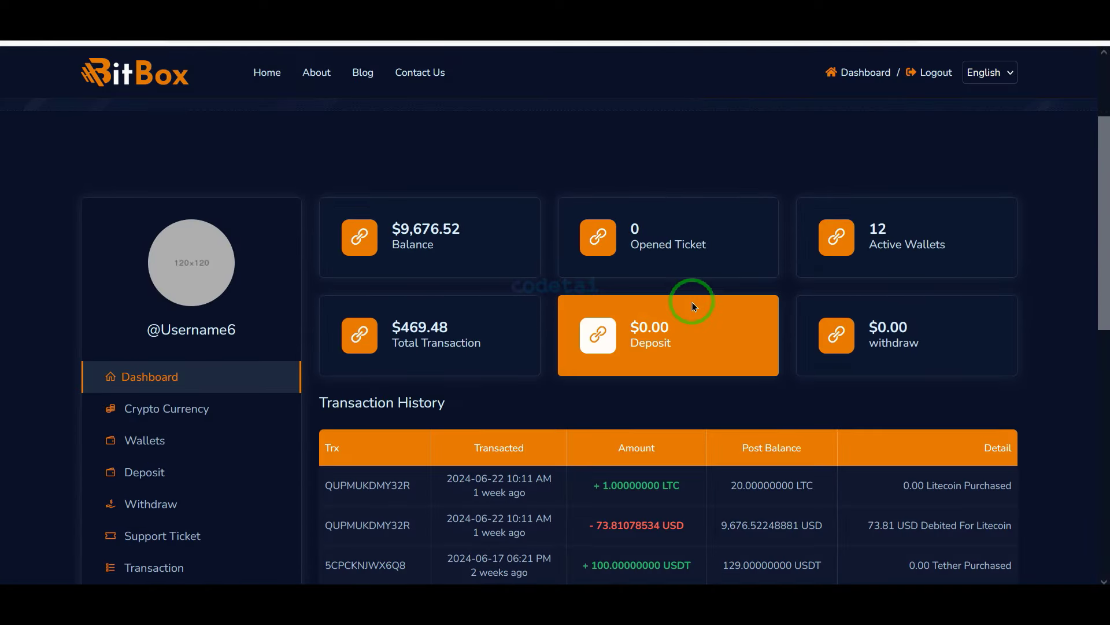
mouse_move(306, 182)
left_mouse_down()
mouse_move(1013, 347)
mouse_move(1039, 396)
left_mouse_up()
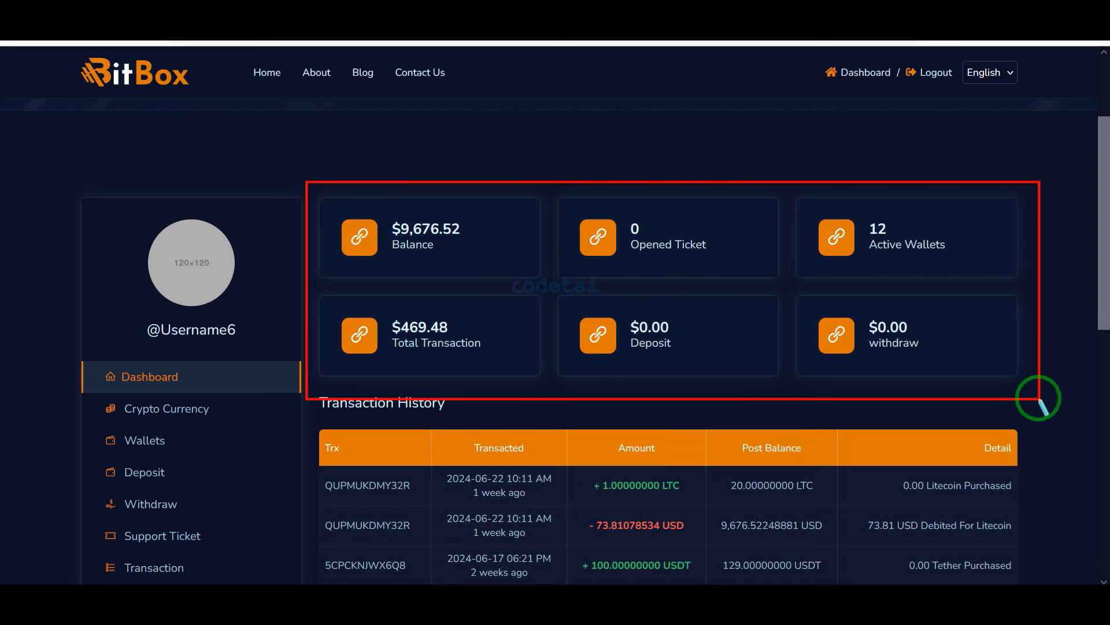
scroll(1039, 403, "down", 3)
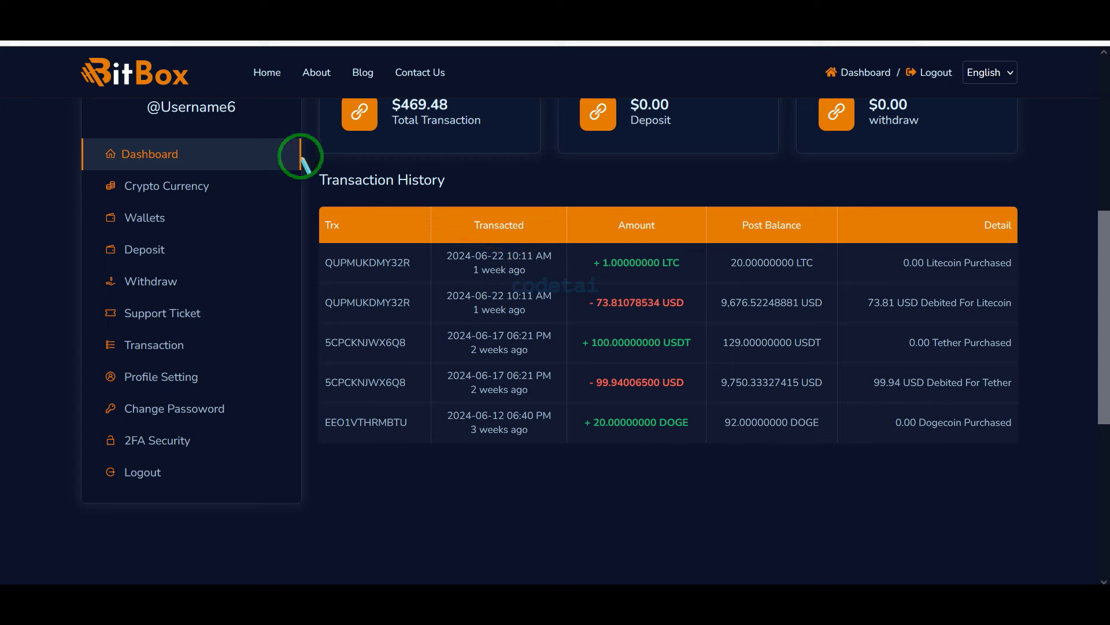
mouse_move(312, 161)
left_mouse_down()
mouse_move(887, 372)
mouse_move(1081, 456)
mouse_move(1069, 458)
left_mouse_up()
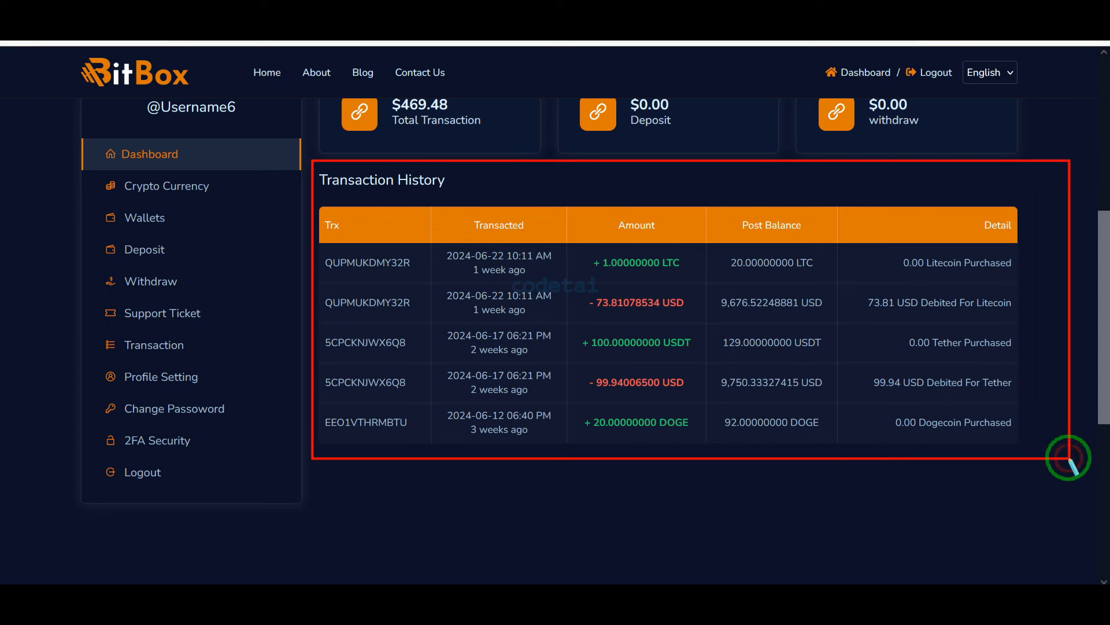
Open the Crypto Currency page listing coin prices and market caps
left_click(203, 195)
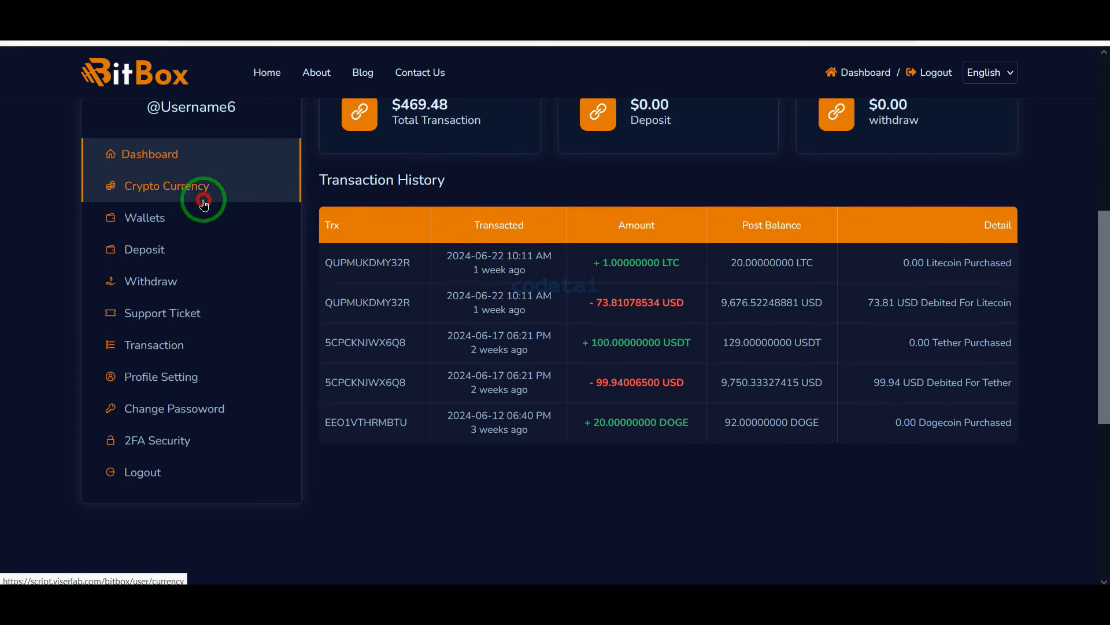
left_click_drag(263, 257, 818, 459)
scroll(824, 466, "down", 3)
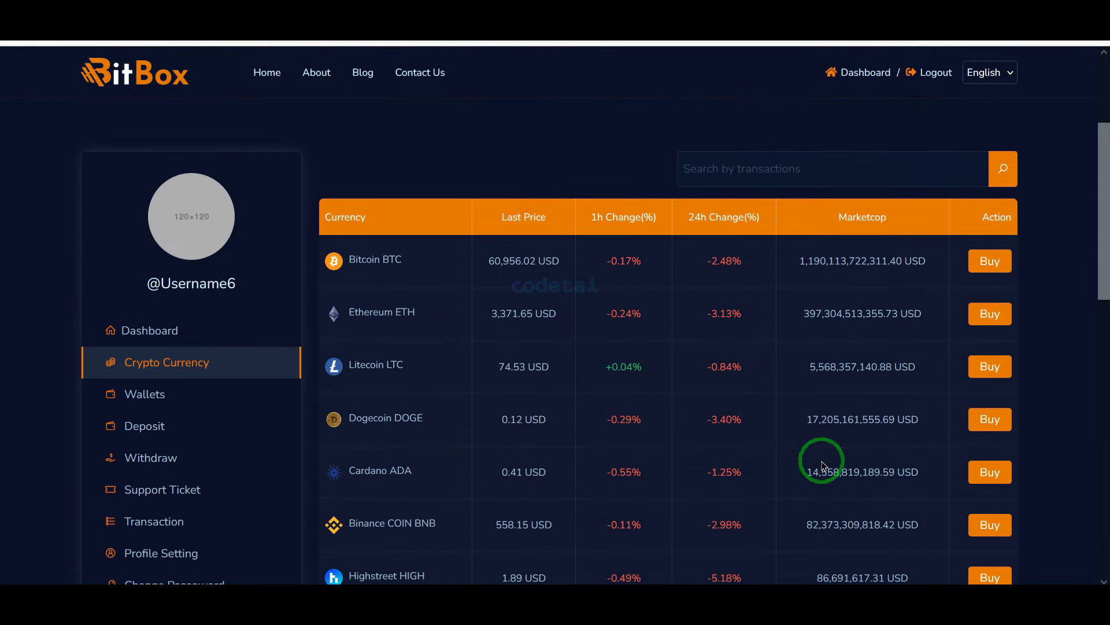
Submit a purchase of 200 BTC from the Bitcoin buy form
left_click(977, 258)
scroll(978, 259, "down", 2)
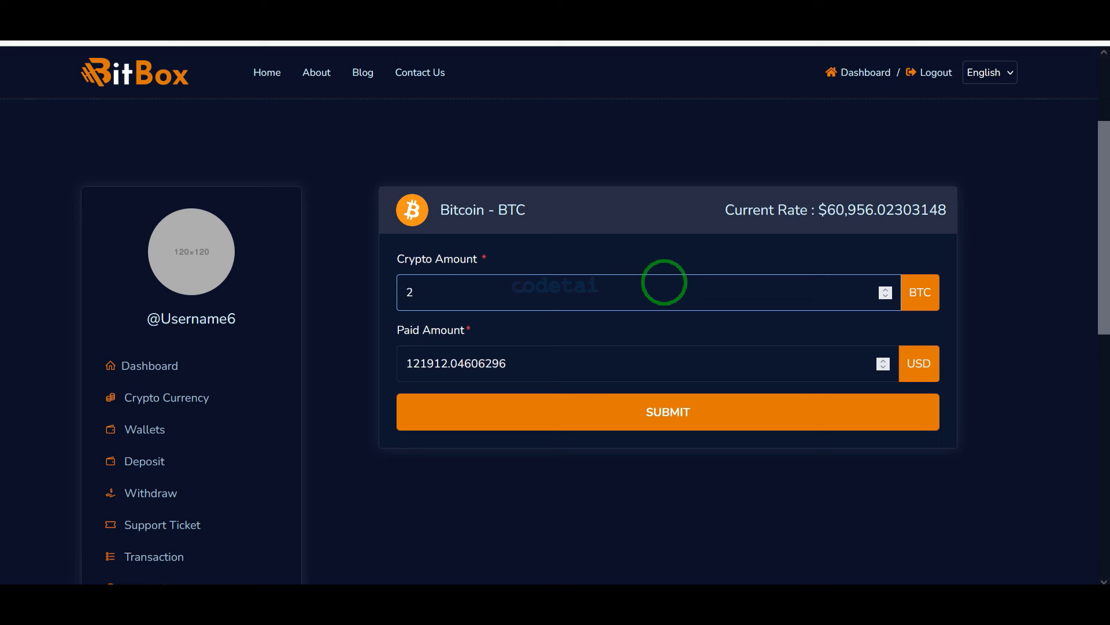
left_click(685, 430)
Review per-coin balances on the Wallets page and expand the Deposit menu
left_click(169, 310)
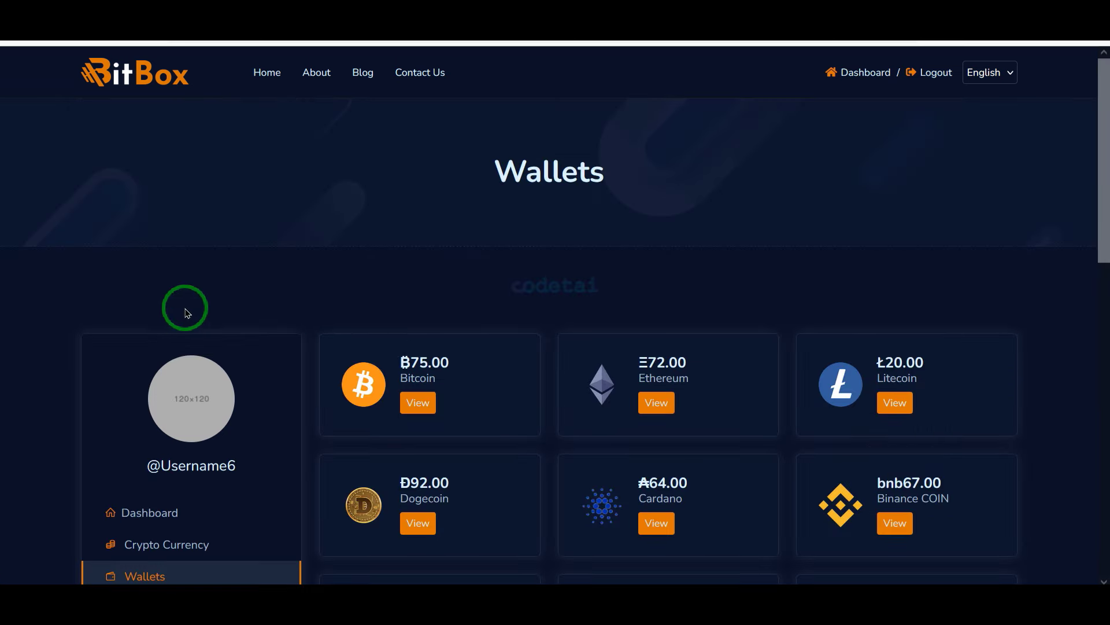
scroll(485, 403, "down", 3)
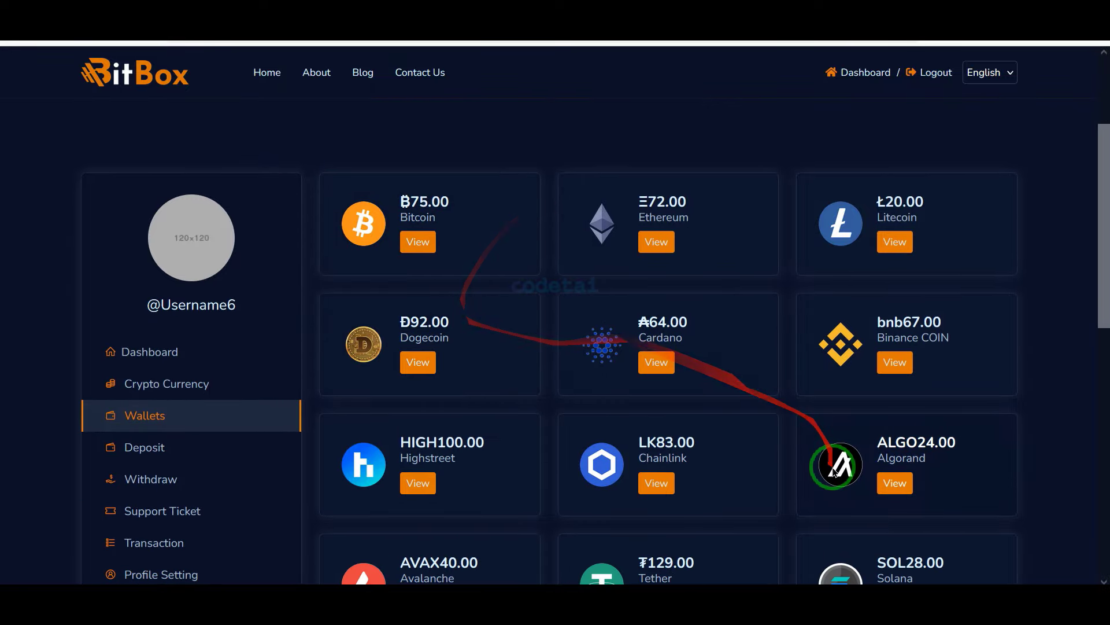
scroll(835, 473, "down", 5)
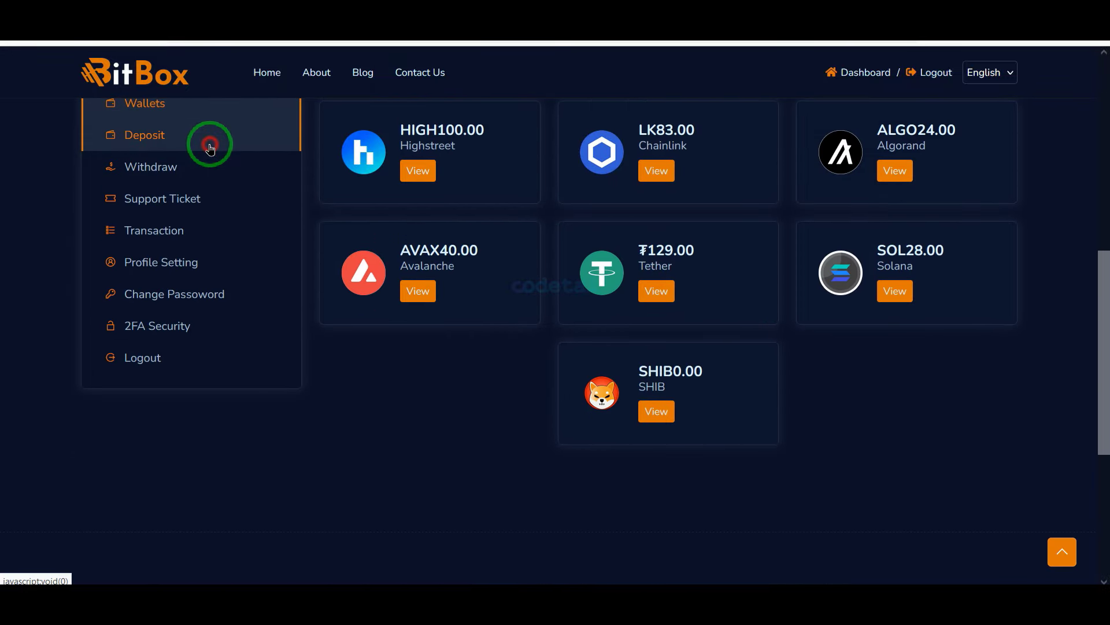
left_click(210, 148)
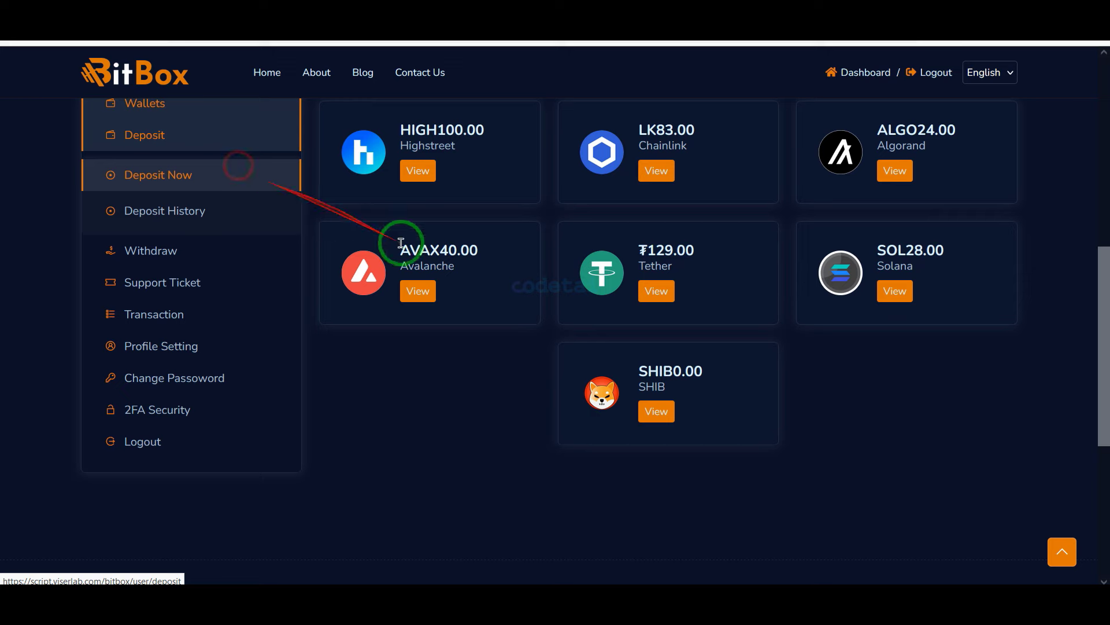
Select 2Checkout - USD as the deposit payment gateway
scroll(638, 421, "down", 2)
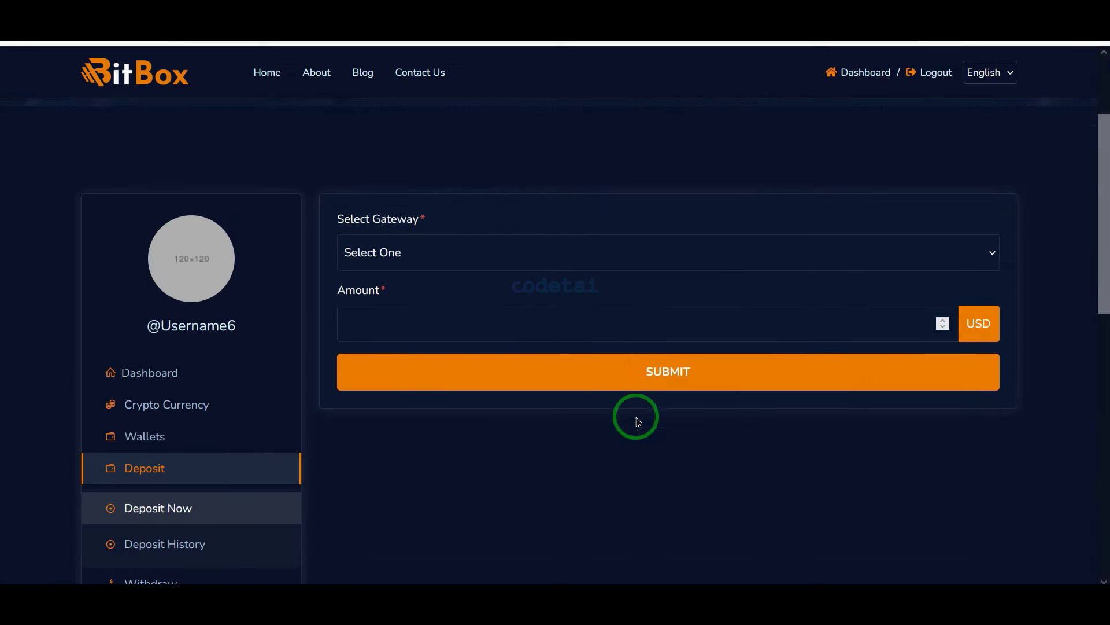
left_click(617, 252)
scroll(524, 468, "down", 2)
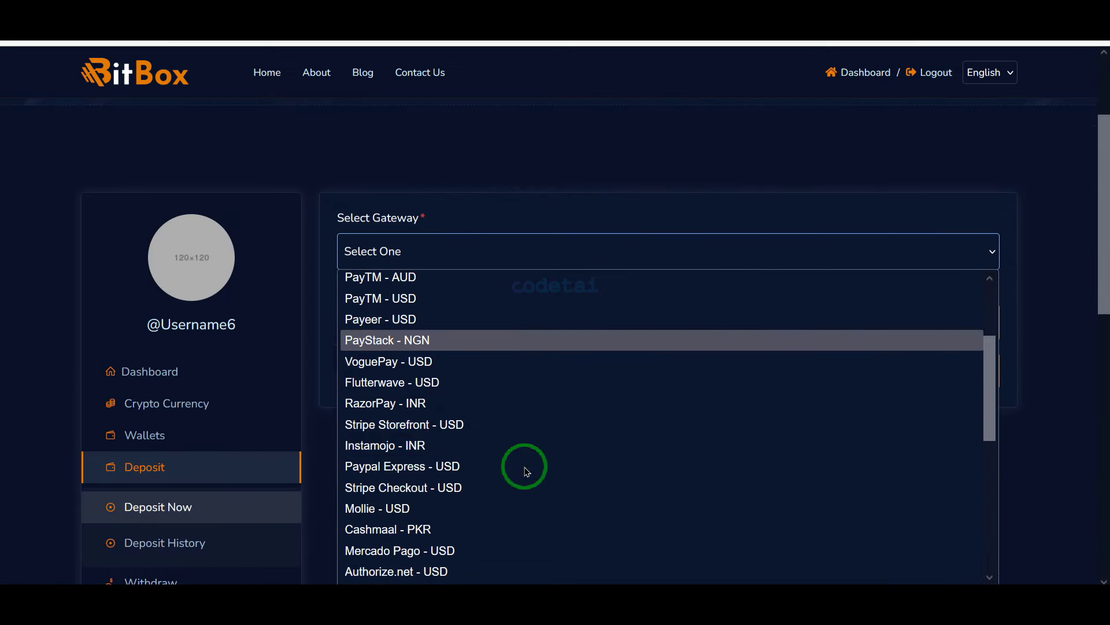
scroll(527, 471, "down", 5)
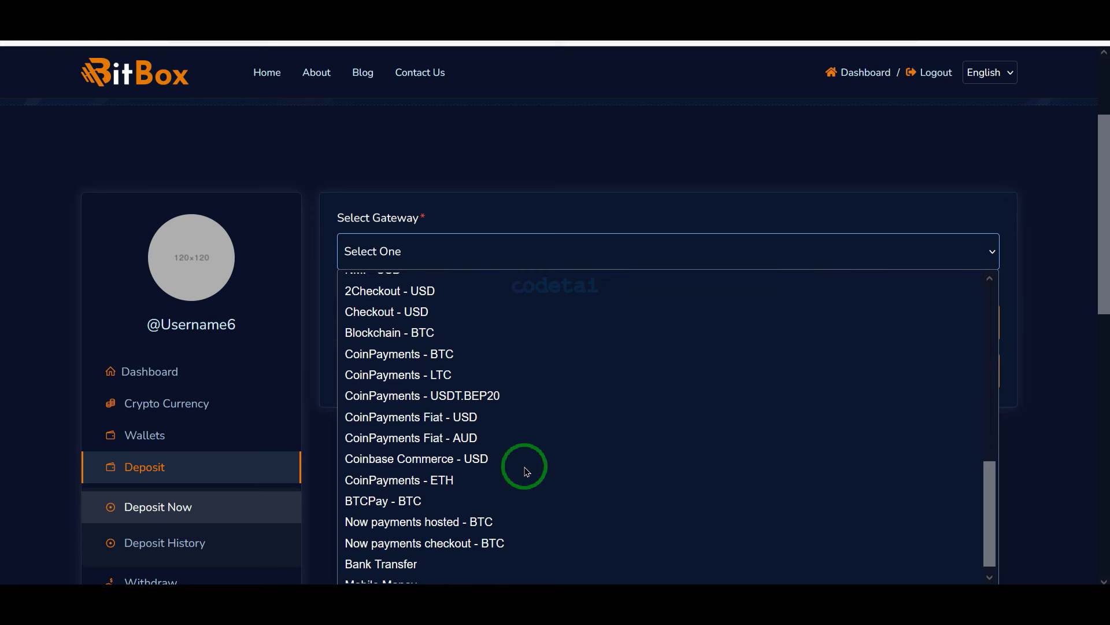
scroll(526, 471, "up", 2)
left_click(461, 397)
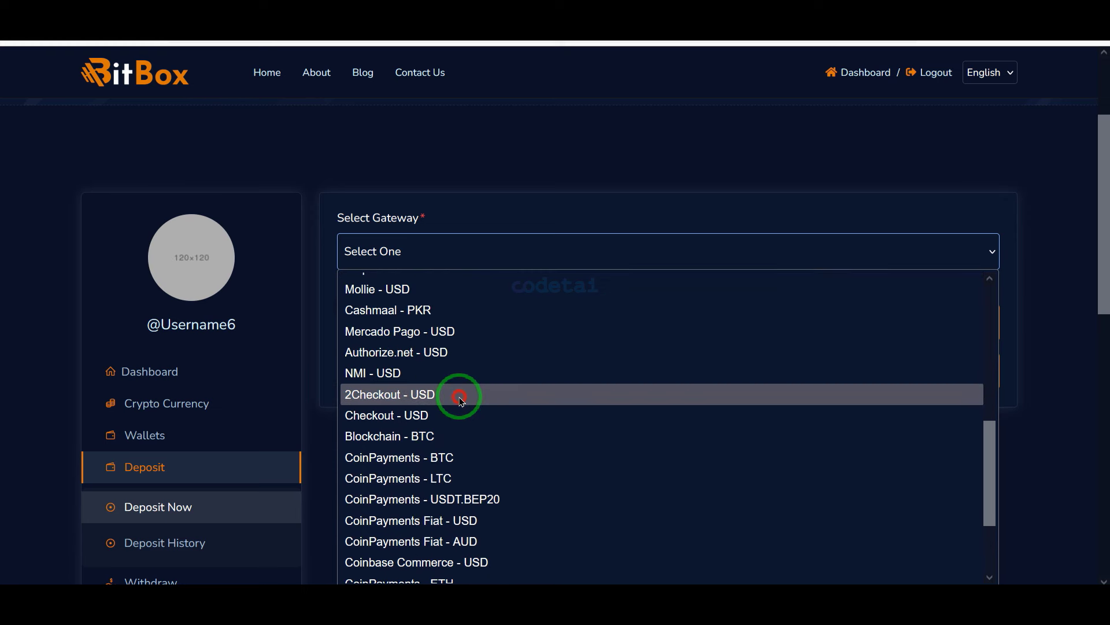
Visit the Withdraw menu, draft a Medium-priority support ticket, and view My Tickets
scroll(189, 311, "down", 5)
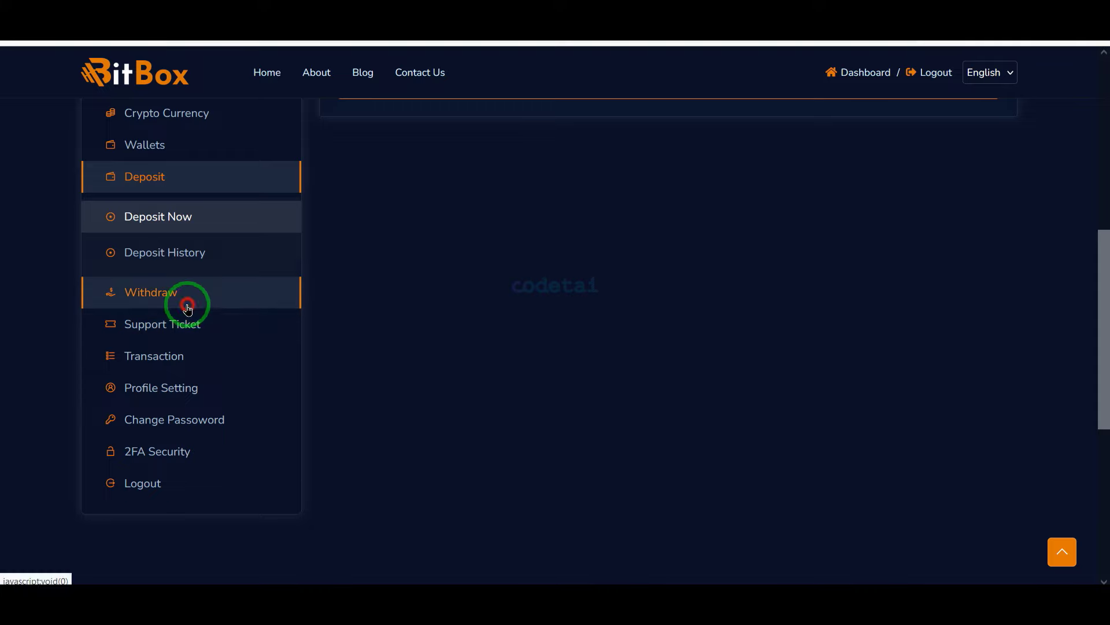
left_click(187, 308)
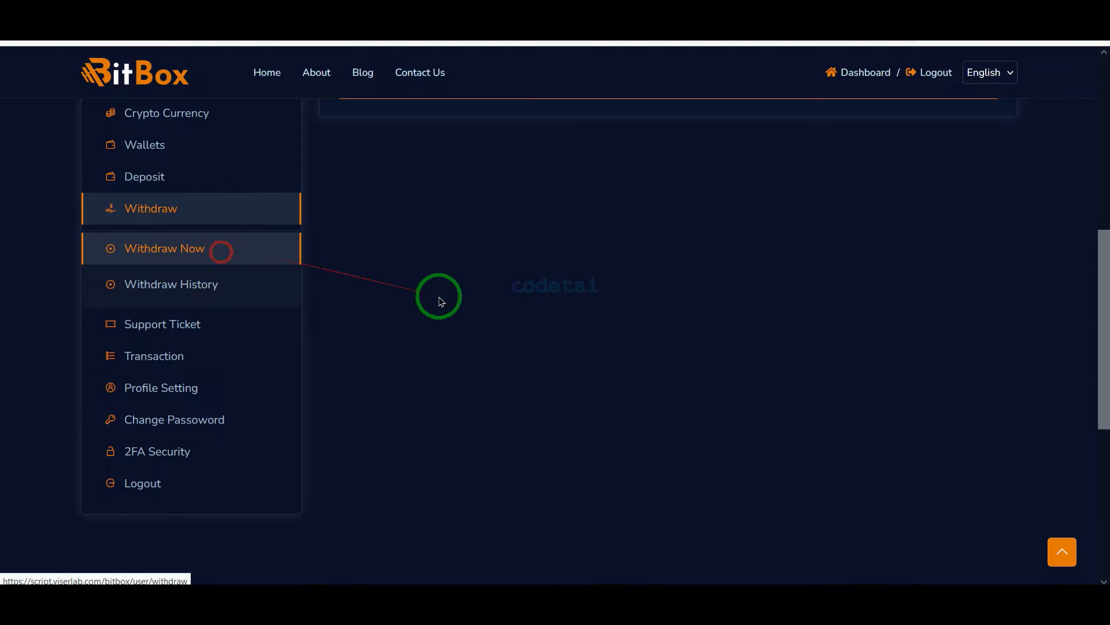
scroll(657, 377, "down", 5)
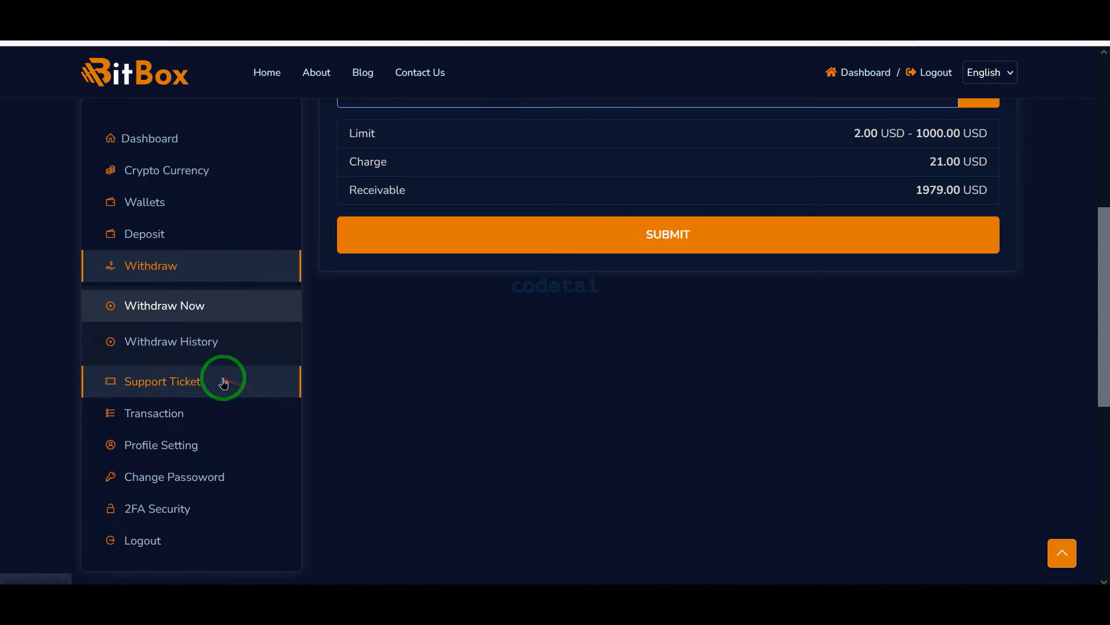
left_click(218, 379)
left_click(258, 340)
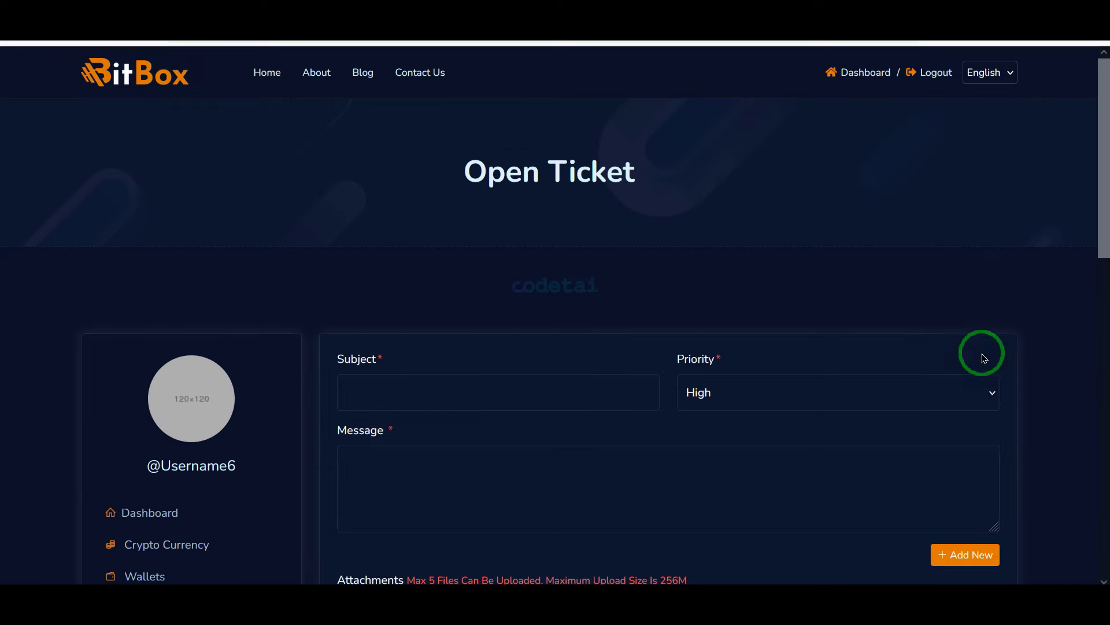
scroll(1001, 379, "down", 3)
left_click(781, 218)
left_click(764, 258)
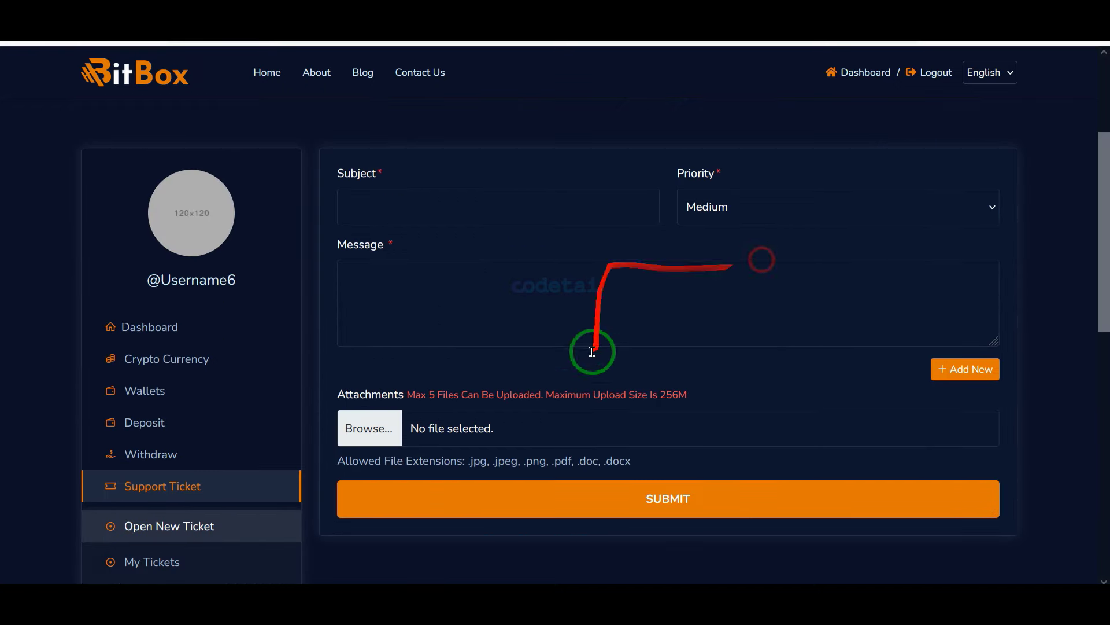
scroll(607, 393, "down", 3)
left_click(243, 355)
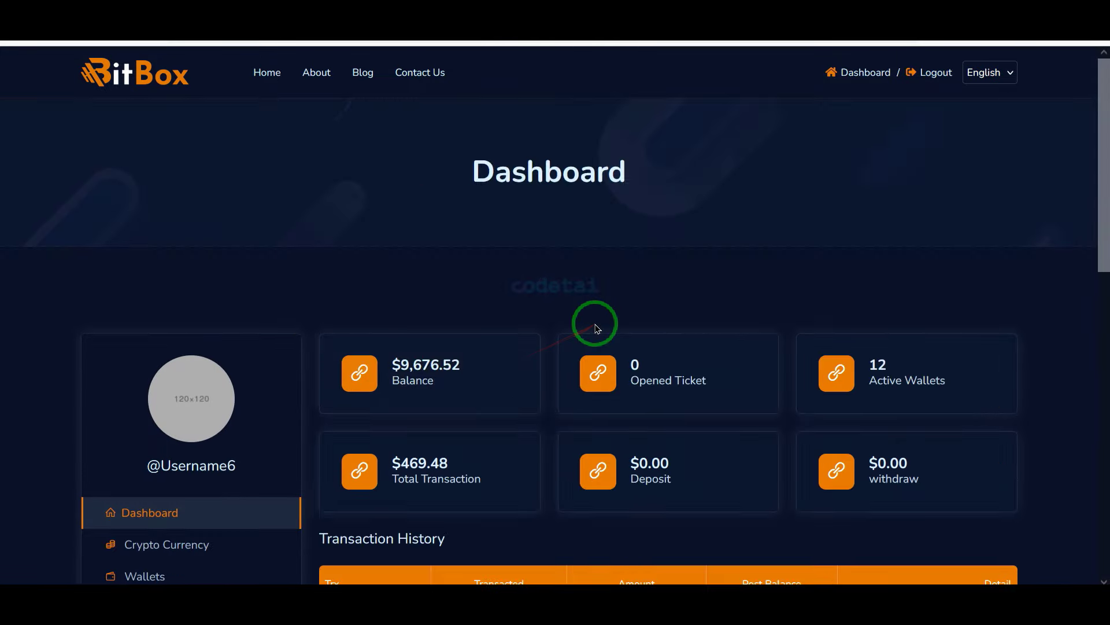
scroll(592, 322, "down", 5)
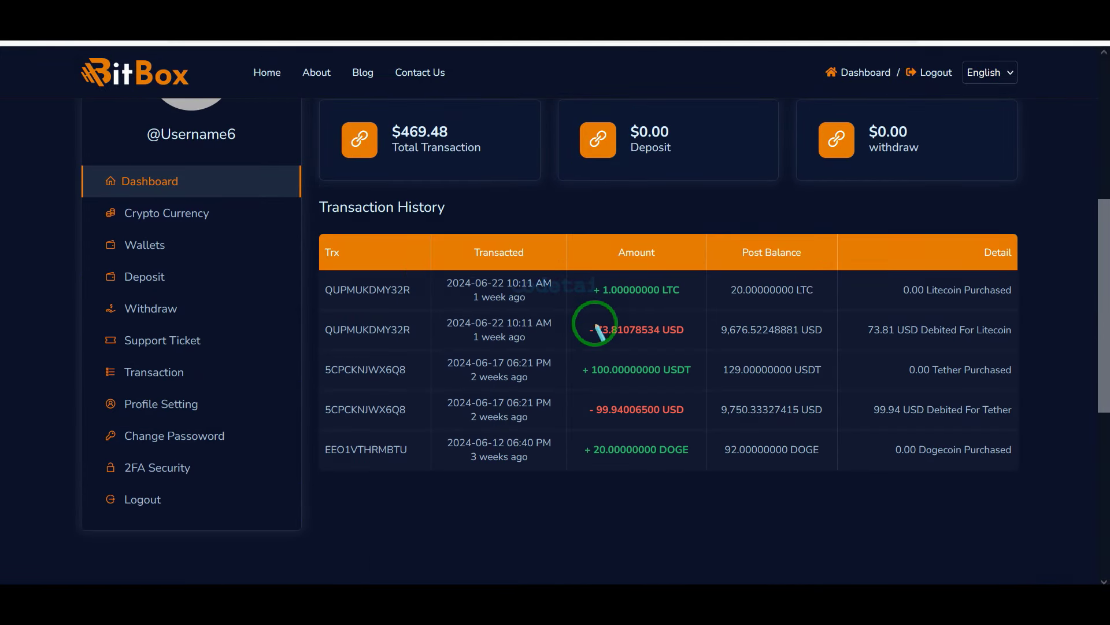
Return to the public home page and scroll through its landing sections
mouse_move(64, 142)
left_mouse_down()
mouse_move(338, 457)
mouse_move(322, 529)
left_mouse_up()
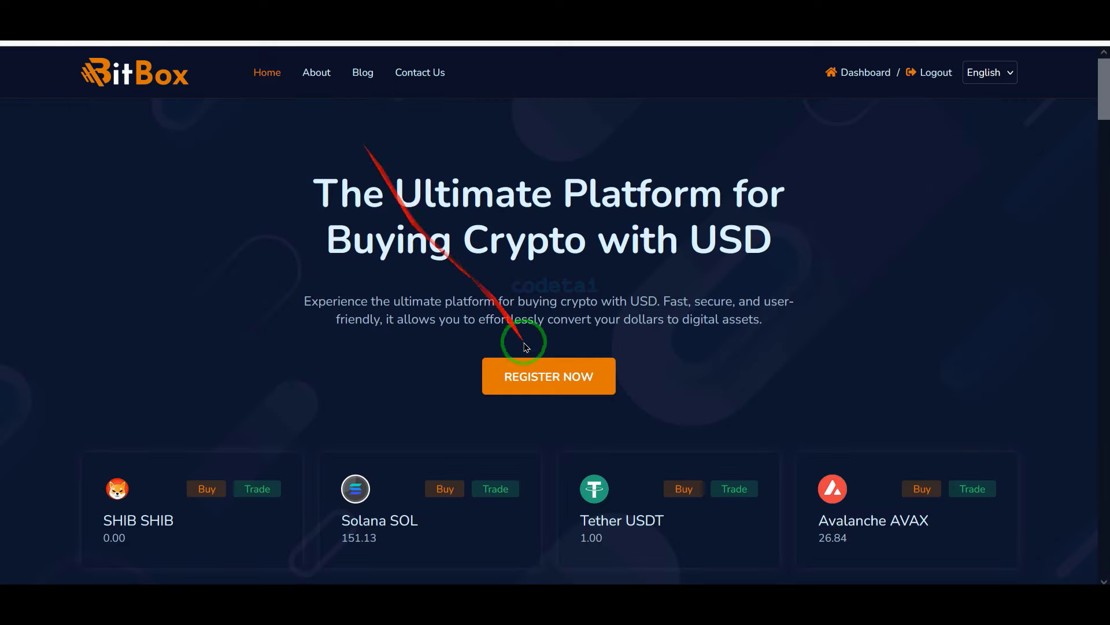
scroll(526, 347, "down", 19)
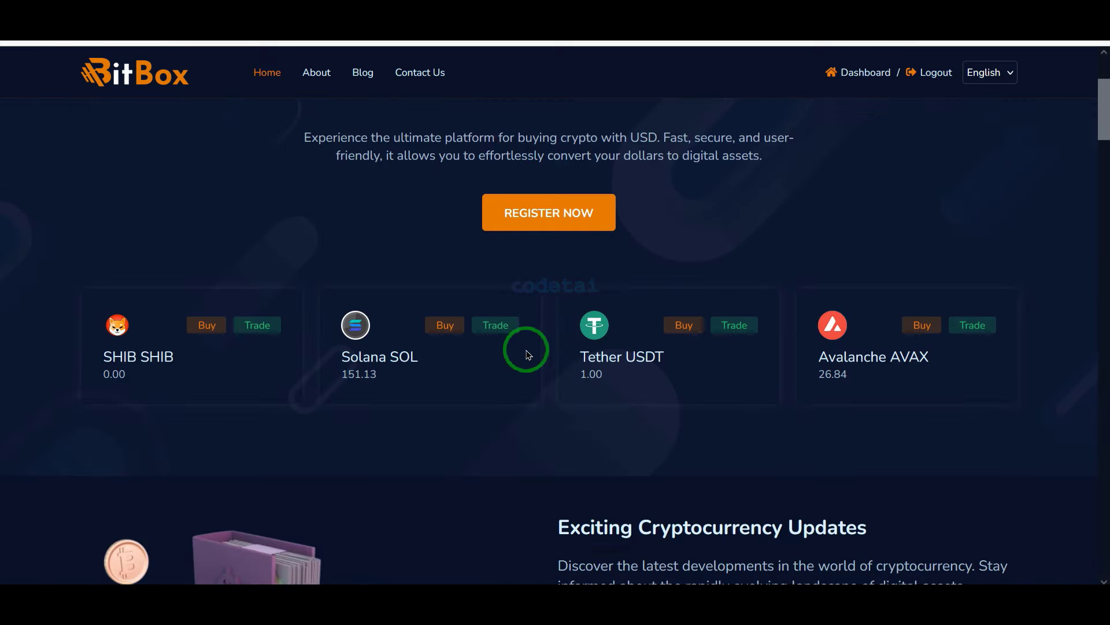
scroll(526, 354, "down", 20)
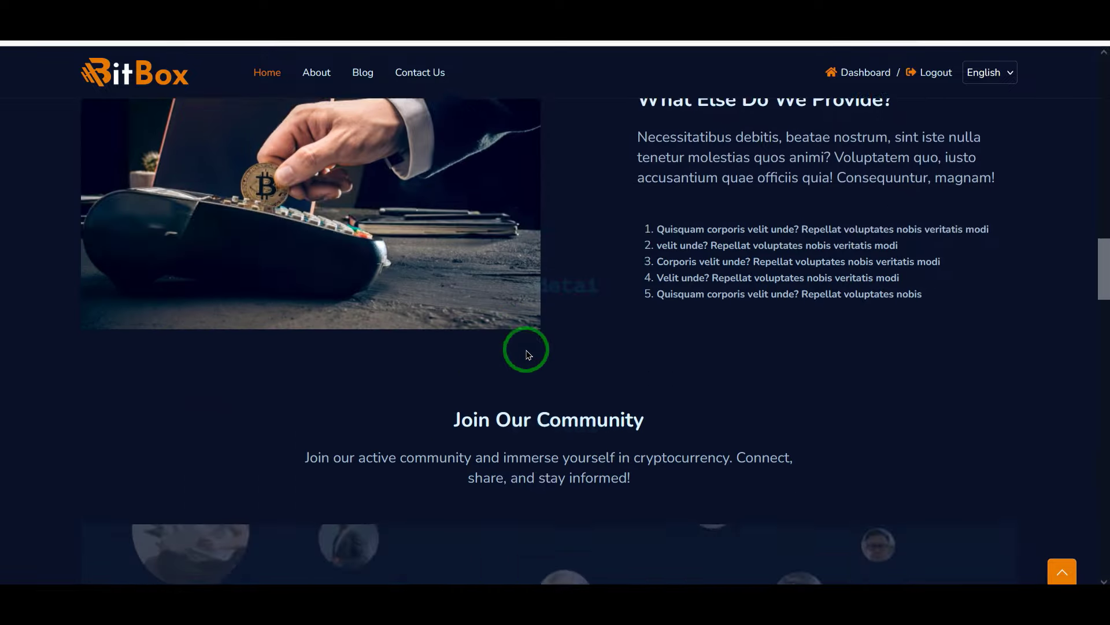
scroll(526, 354, "down", 12)
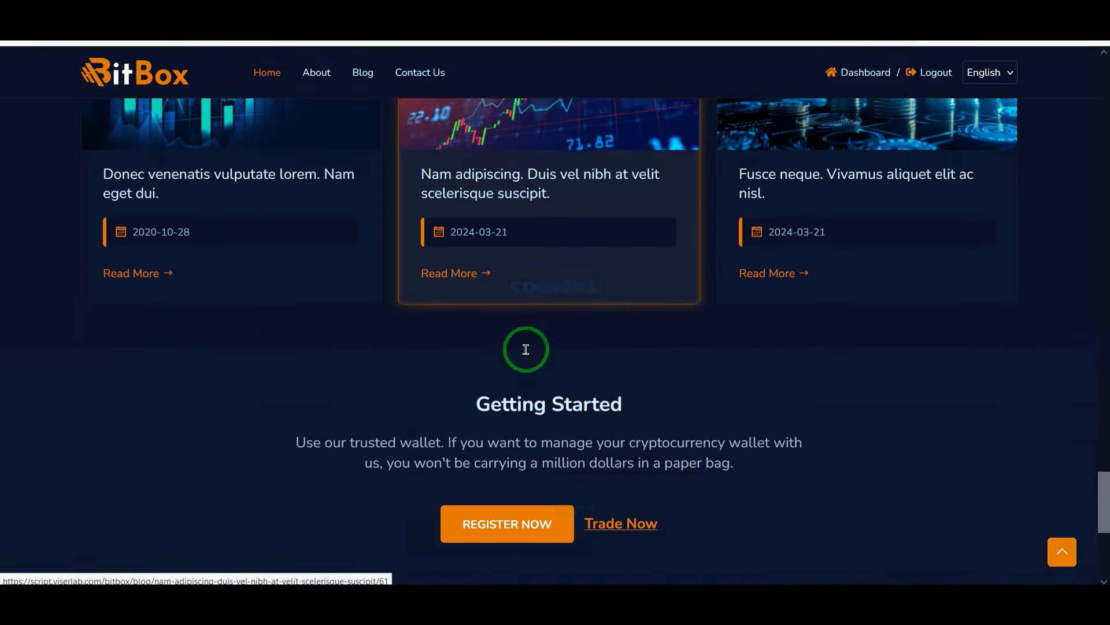
scroll(526, 347, "up", 1)
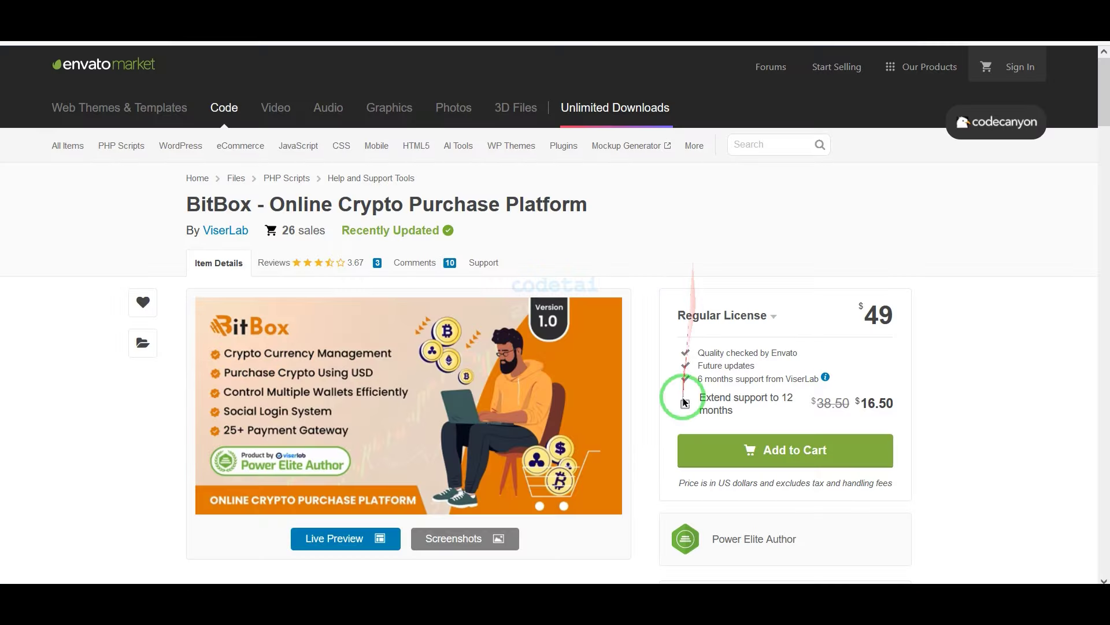
scroll(684, 402, "down", 2)
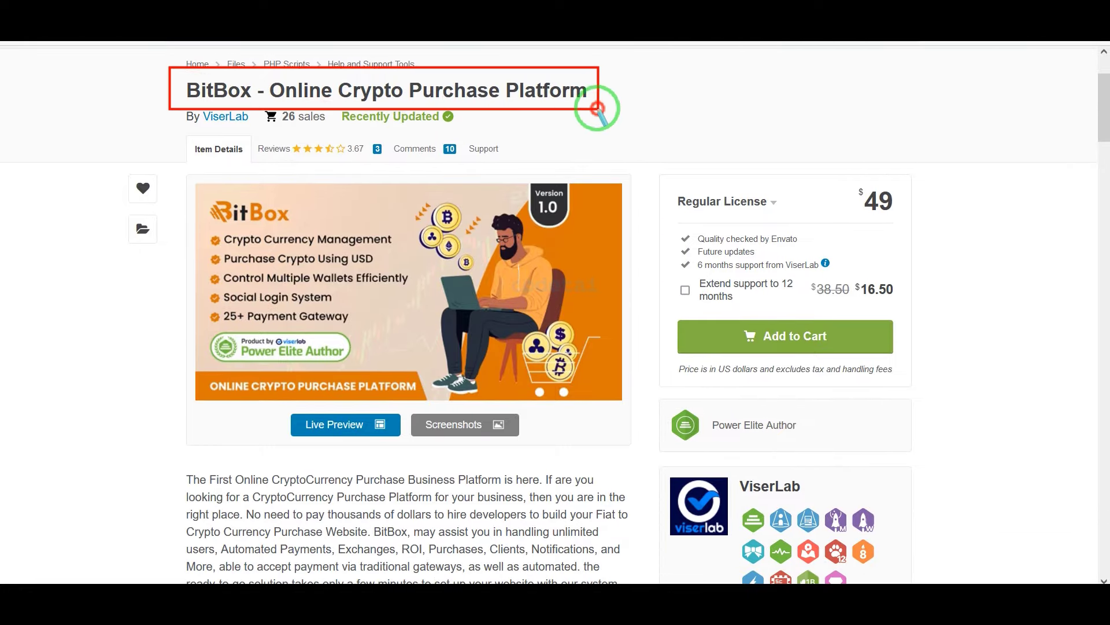
left_click_drag(741, 143, 938, 384)
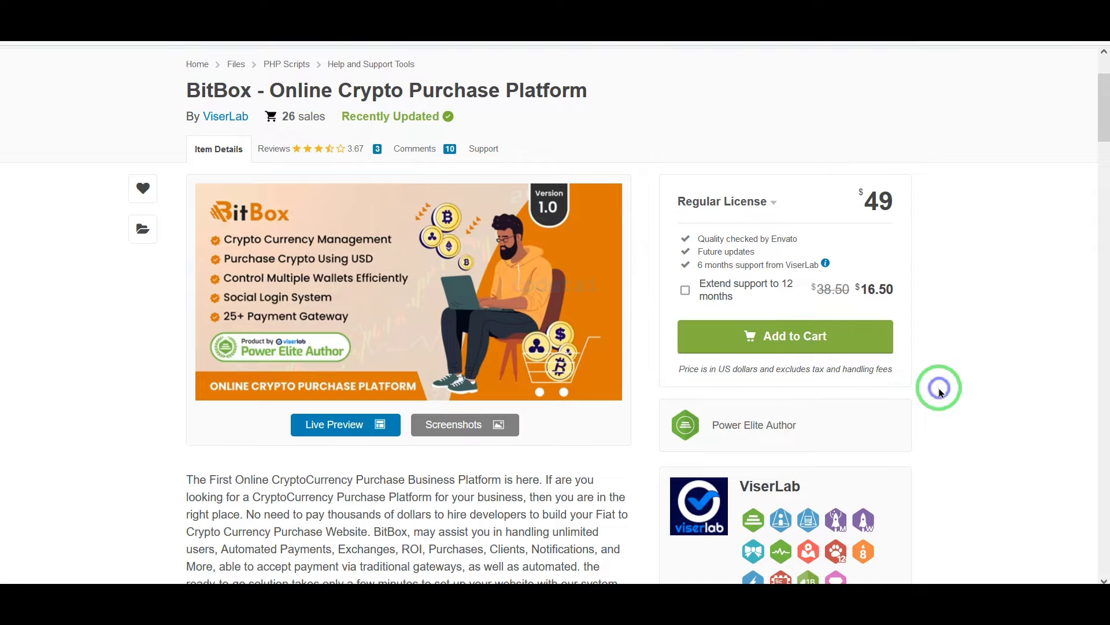
scroll(939, 388, "down", 13)
scroll(938, 392, "down", 20)
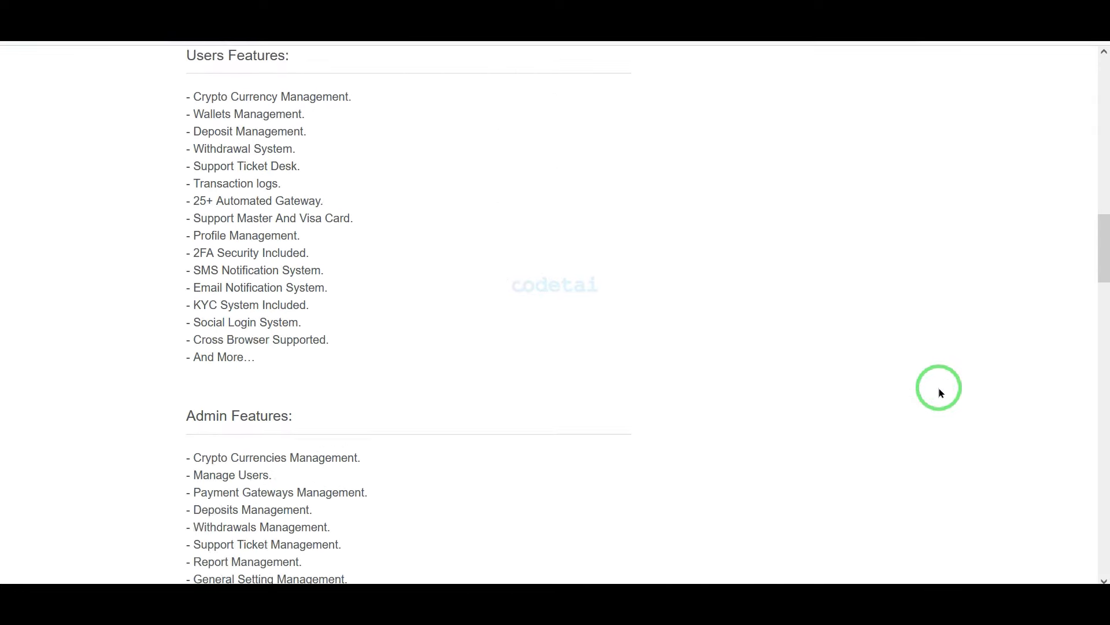
scroll(938, 392, "up", 20)
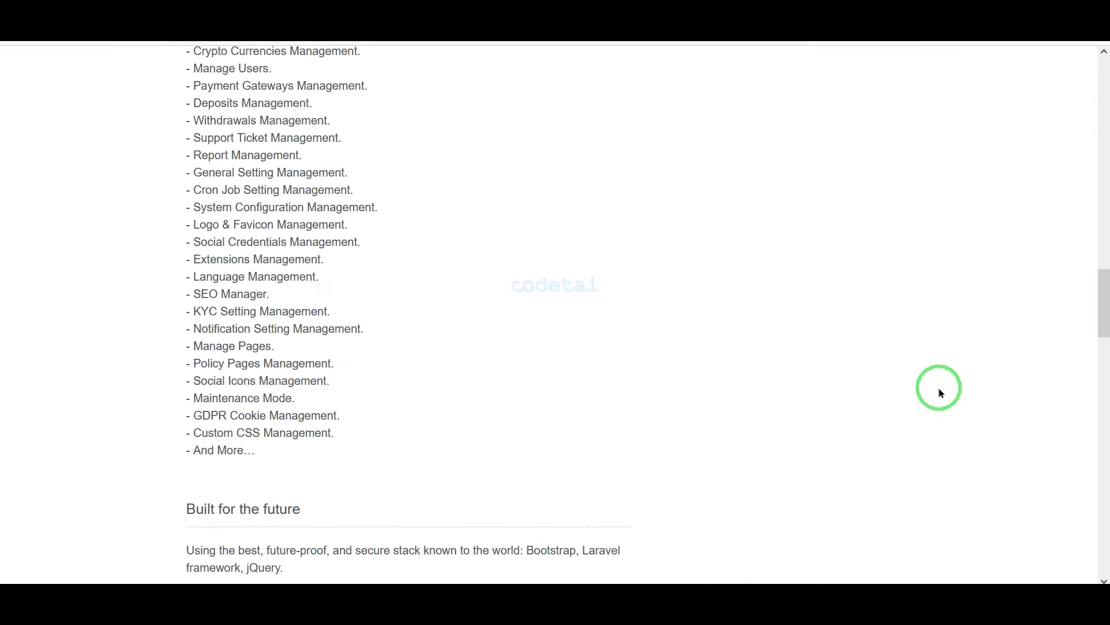
left_click_drag(929, 392, 575, 541)
left_click(493, 540)
scroll(648, 411, "down", 15)
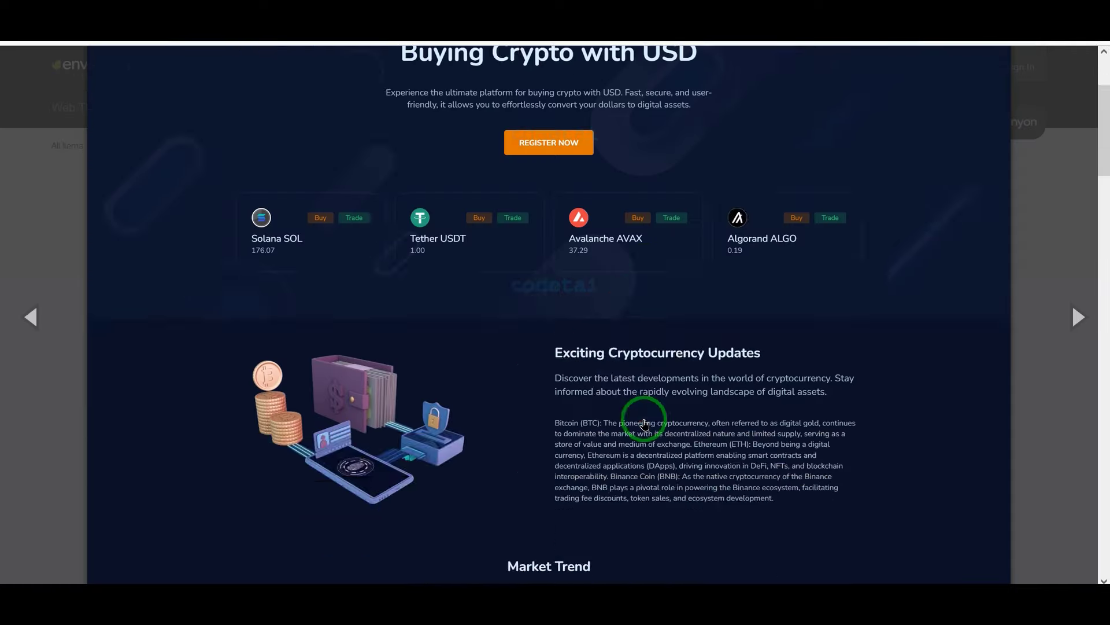
scroll(645, 425, "down", 7)
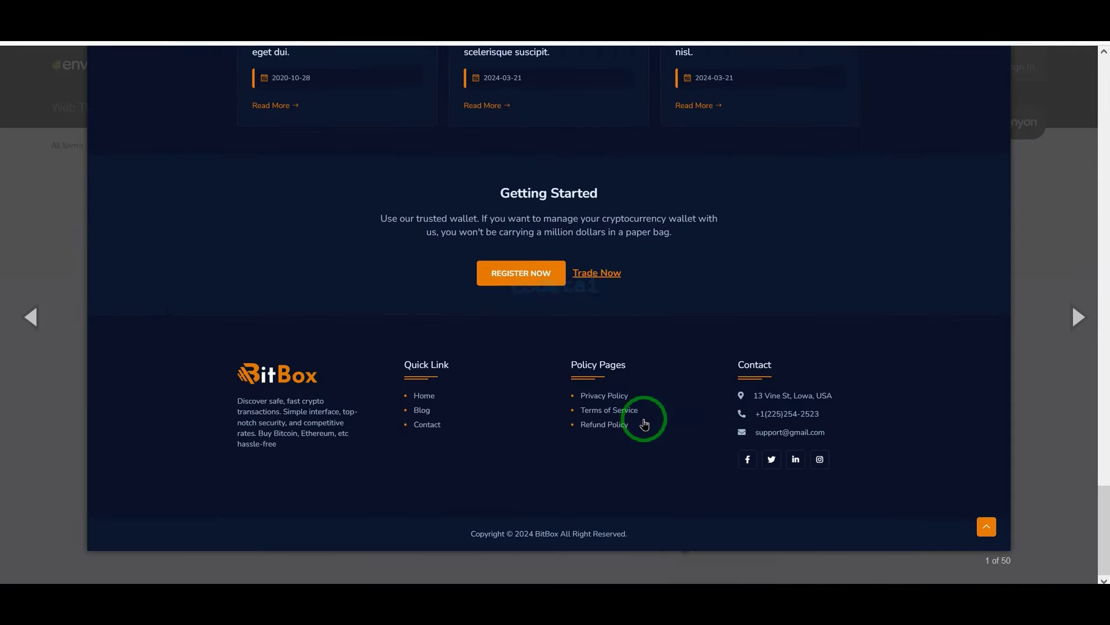
left_click(1065, 304)
scroll(825, 327, "up", 5)
scroll(826, 328, "up", 8)
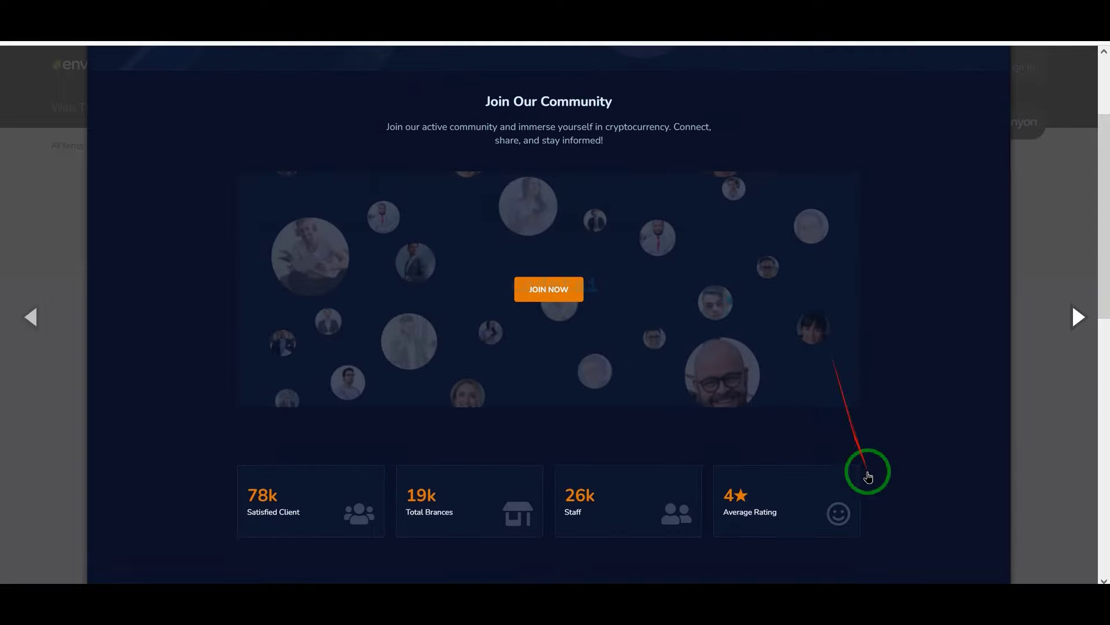
left_click(1071, 315)
scroll(889, 421, "down", 5)
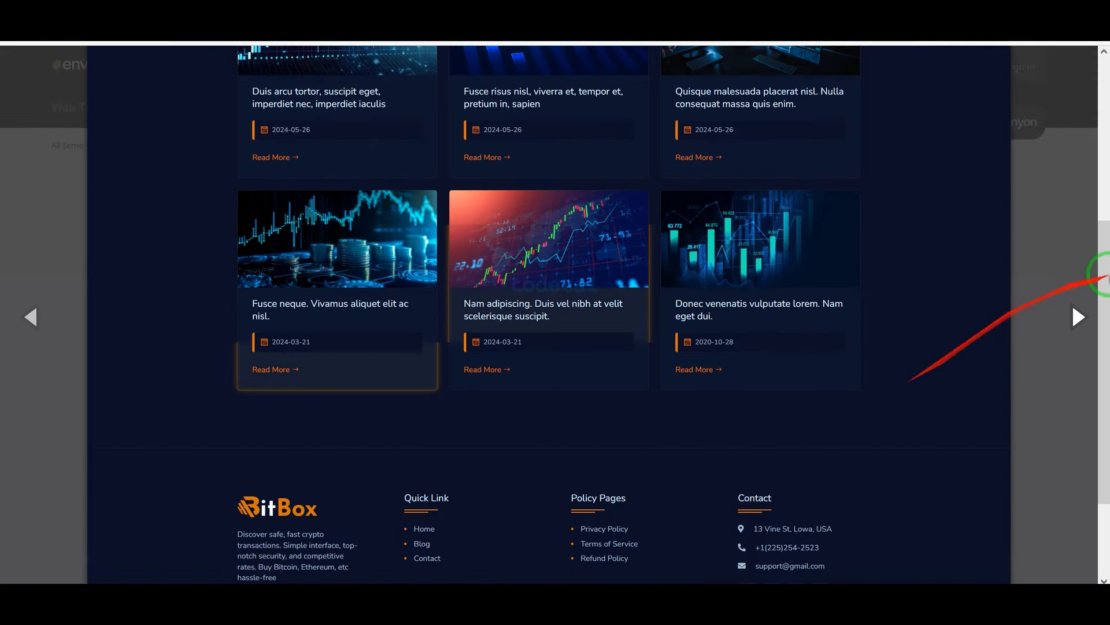
left_click(1064, 317)
scroll(911, 393, "up", 8)
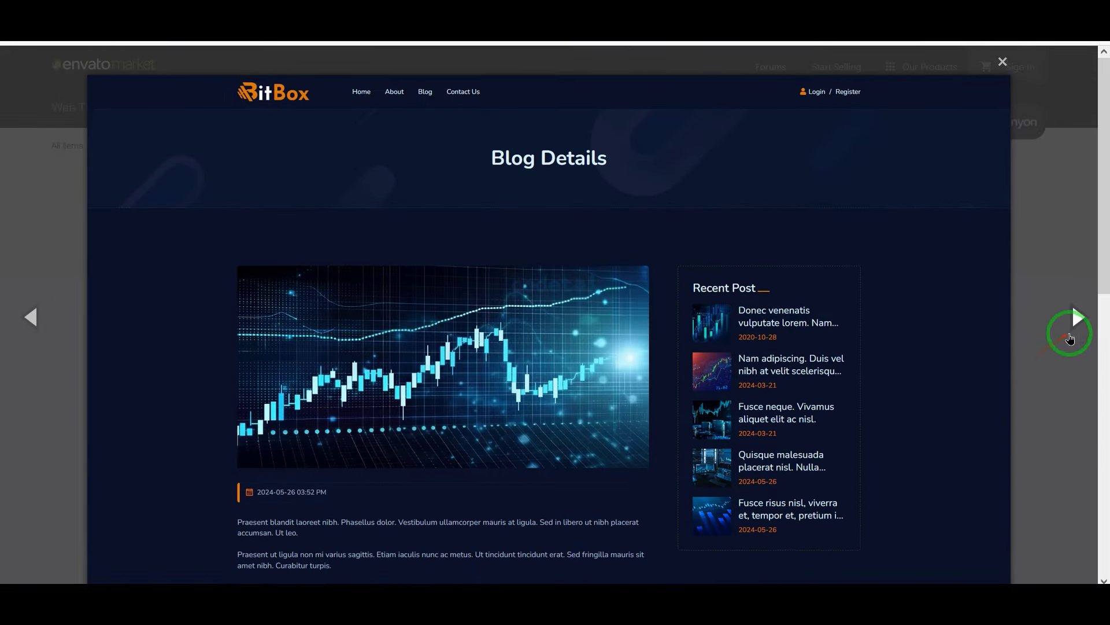
left_click(1071, 328)
left_click(1071, 336)
left_click(1071, 338)
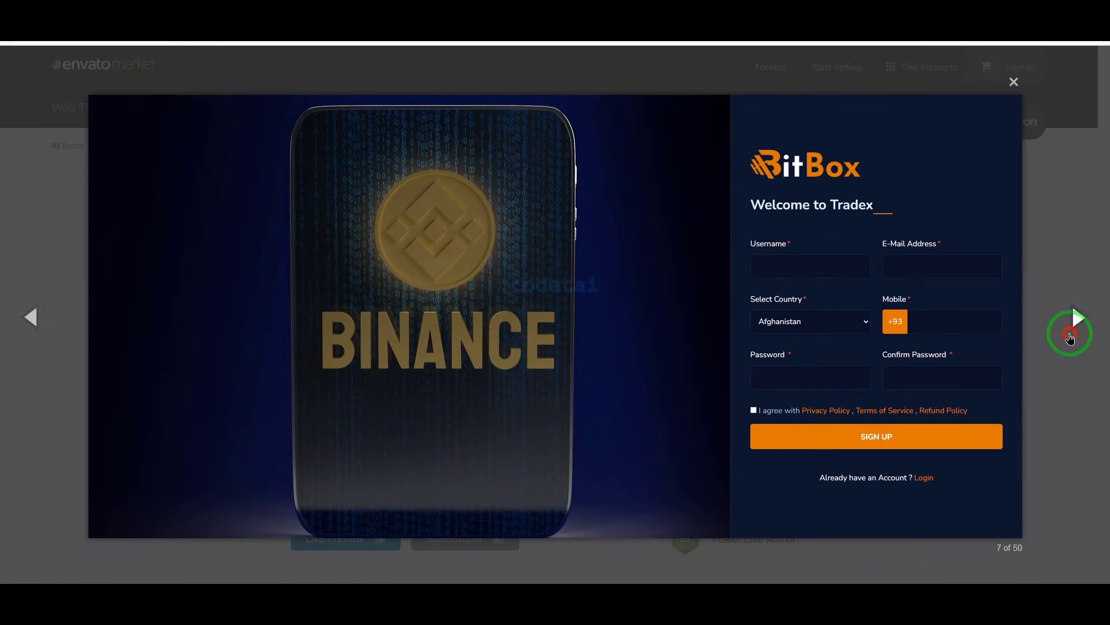
left_click(1071, 338)
left_click(1070, 338)
left_click(1071, 338)
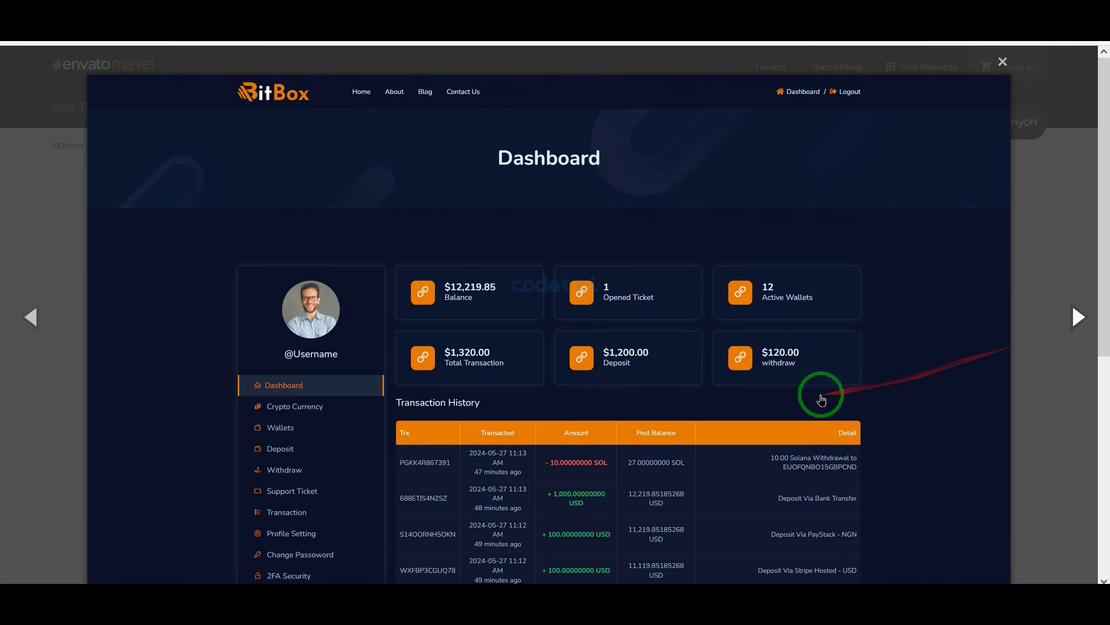
scroll(821, 399, "down", 10)
scroll(818, 397, "up", 10)
left_click(1063, 347)
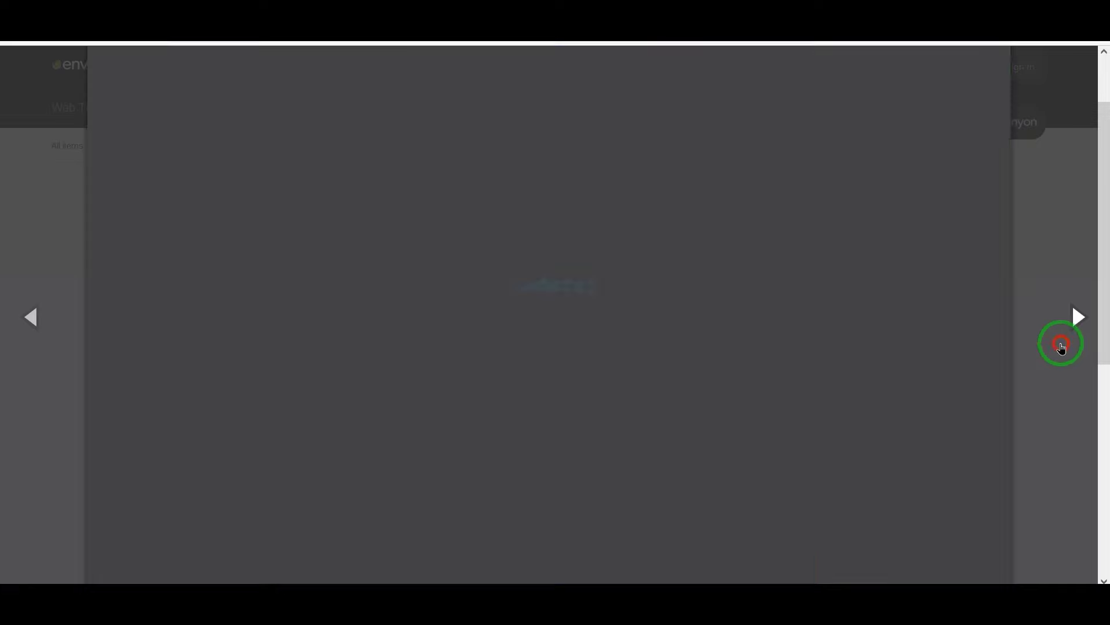
left_click(1079, 331)
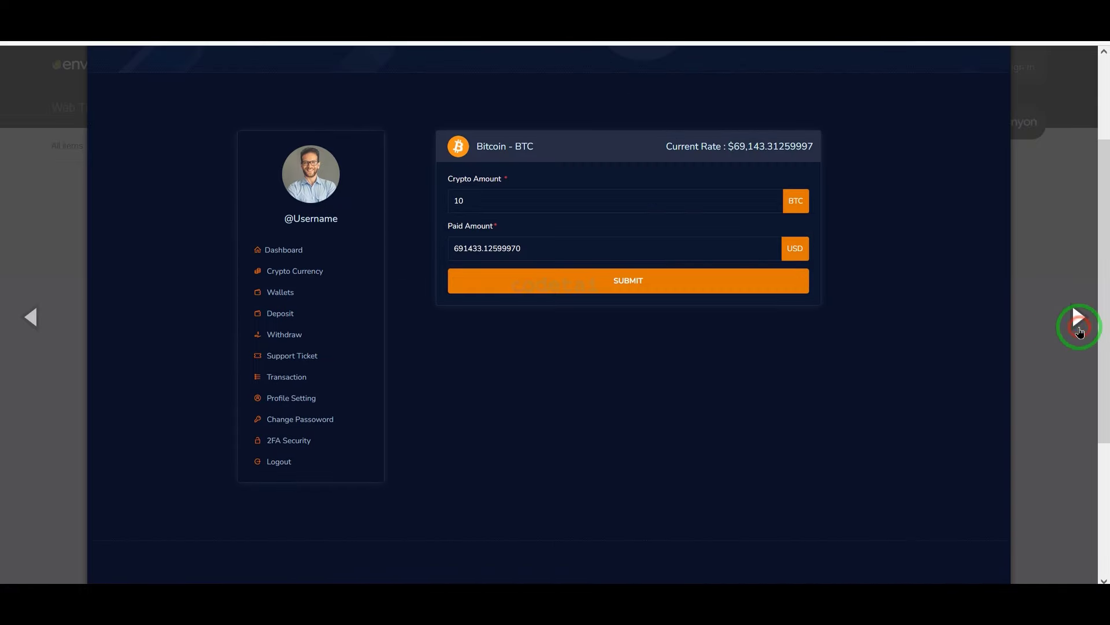
scroll(872, 399, "up", 3)
left_click(1070, 317)
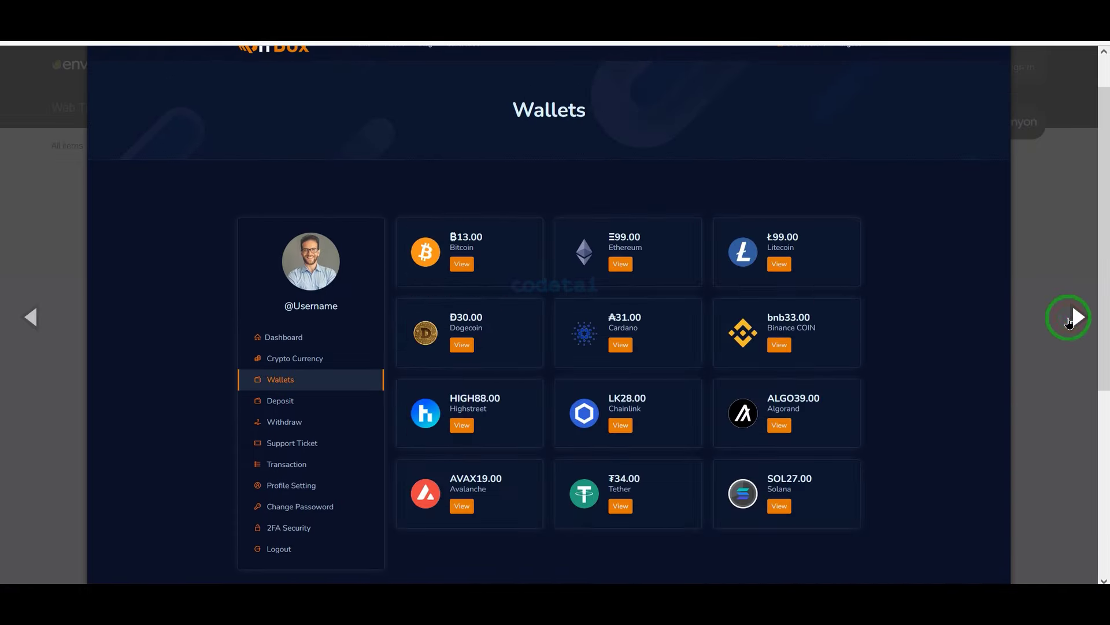
scroll(924, 391, "down", 3)
left_click(1076, 318)
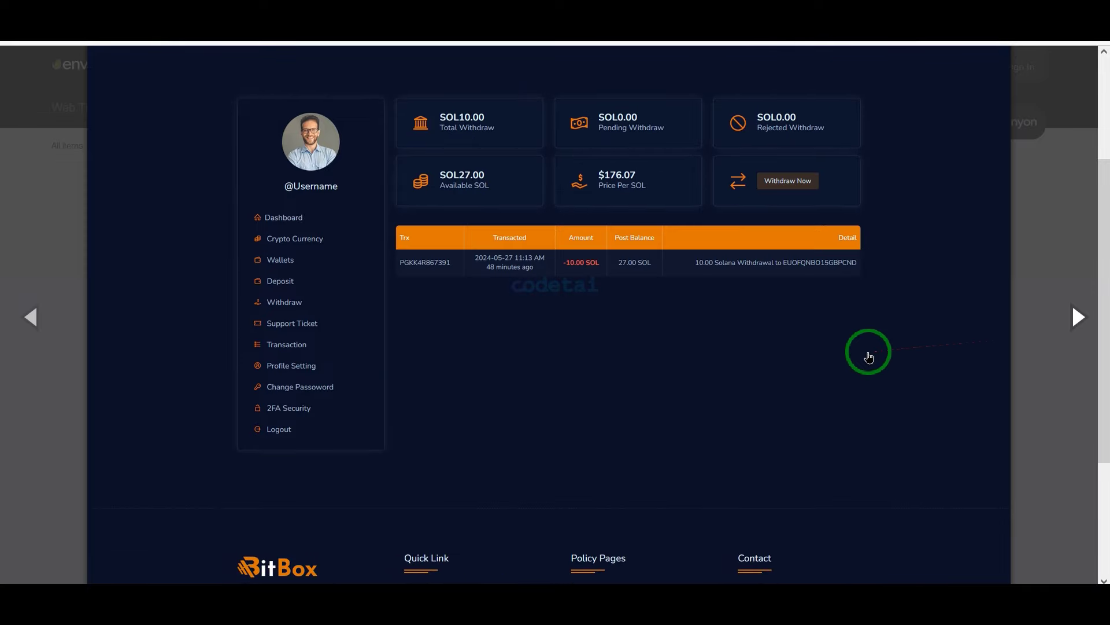
scroll(925, 335, "up", 2)
left_click(1050, 317)
left_click(1051, 318)
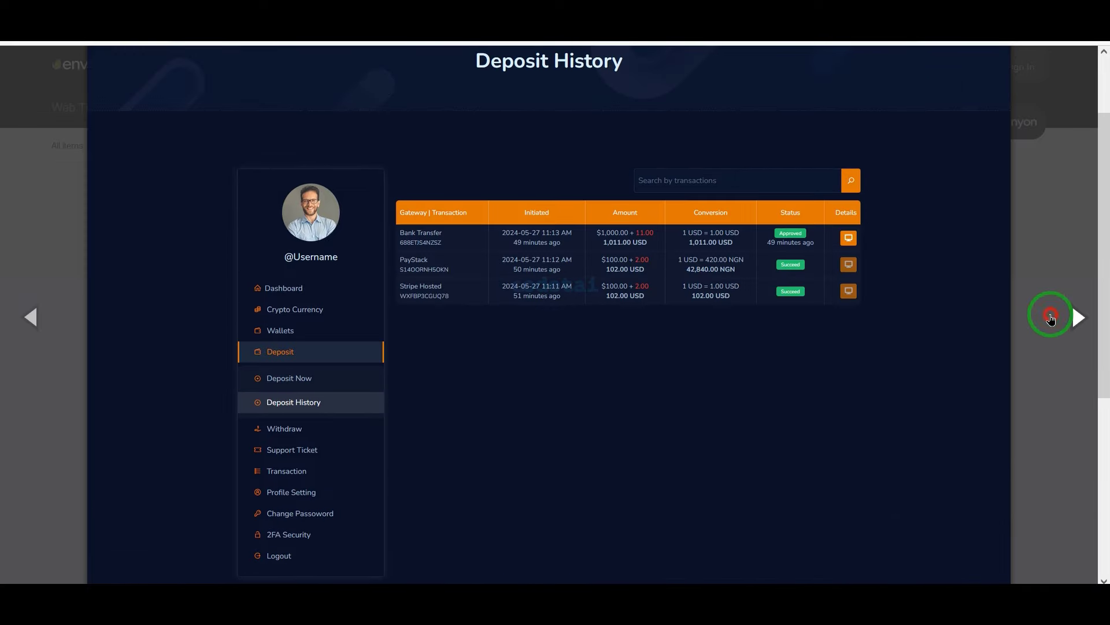
left_click(1051, 318)
left_click(1050, 318)
left_click(1050, 318)
left_click(1051, 318)
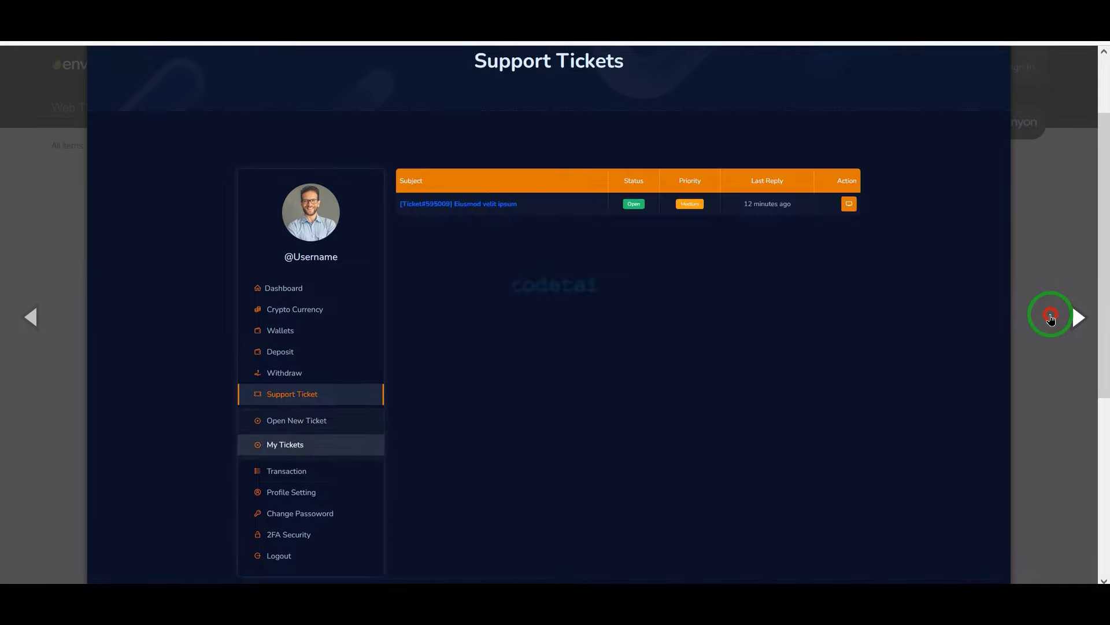
left_click(1051, 318)
left_click(1051, 318)
left_click(1051, 318)
left_click(1051, 318)
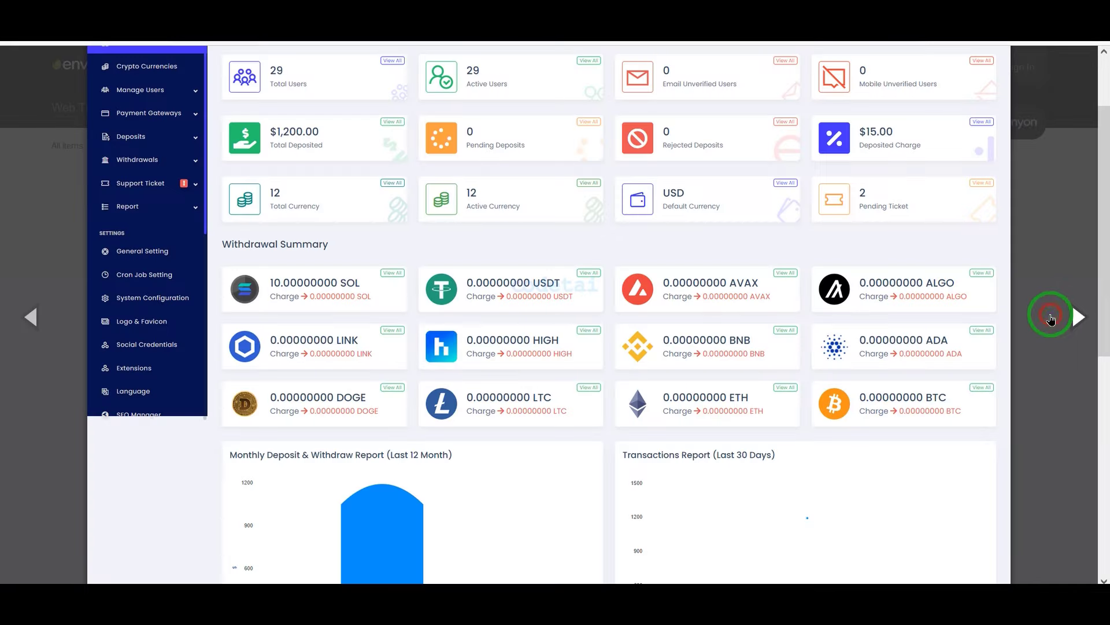
left_click(1051, 318)
left_click(1050, 318)
left_click(1050, 318)
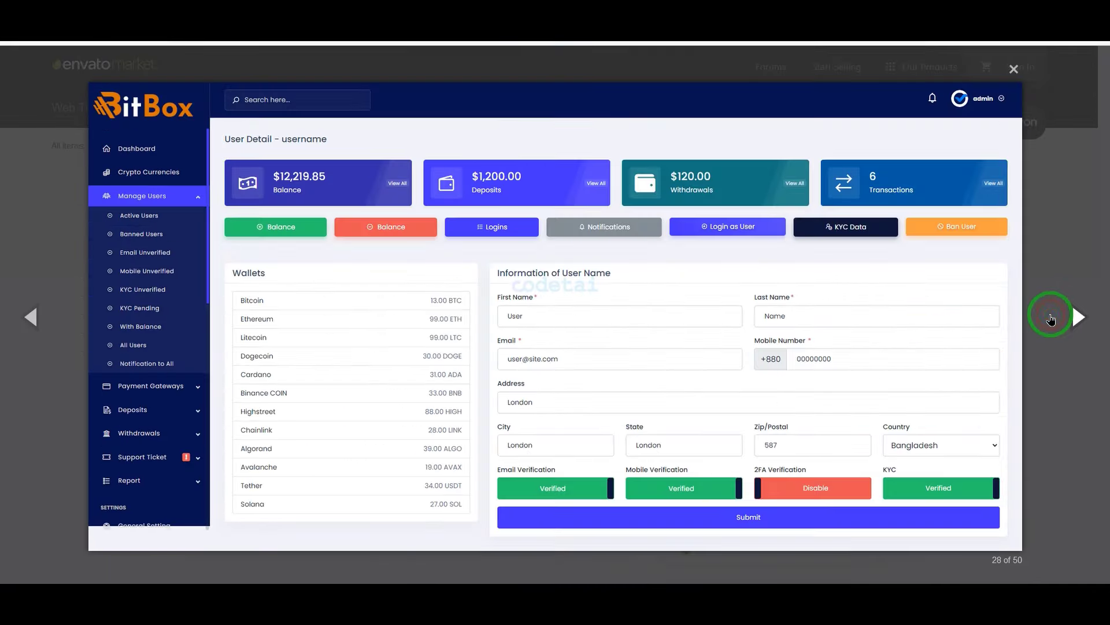
left_click(1051, 318)
left_click(1051, 318)
left_click(1012, 139)
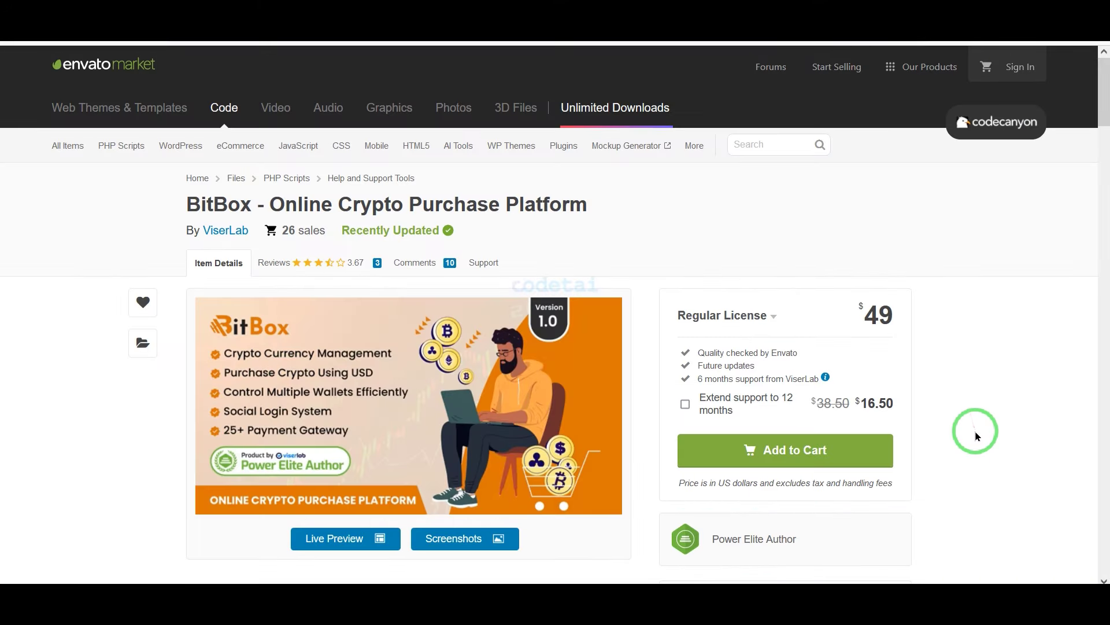
Add BitBox Regular License to the cart and review the checkout's Create Account form
scroll(976, 435, "down", 2)
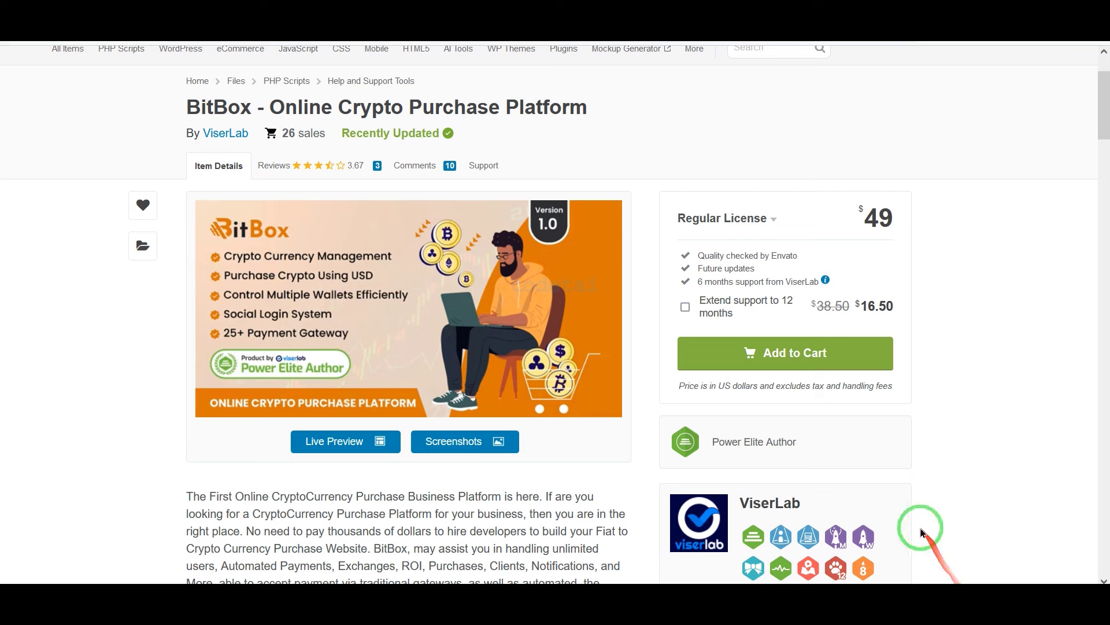
left_click(804, 360)
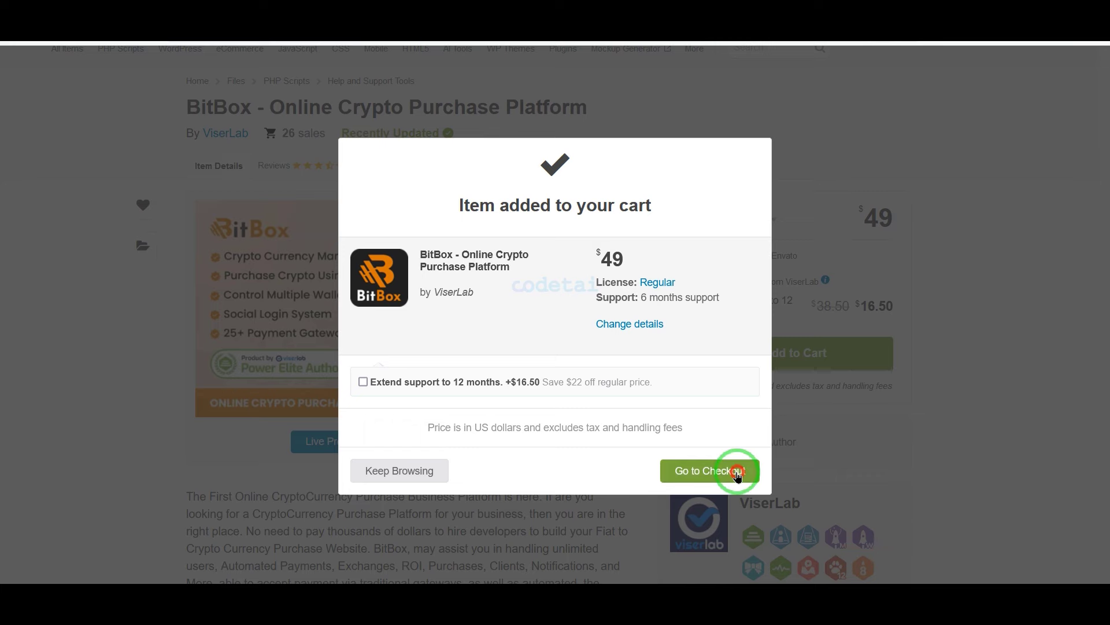
scroll(739, 474, "down", 6)
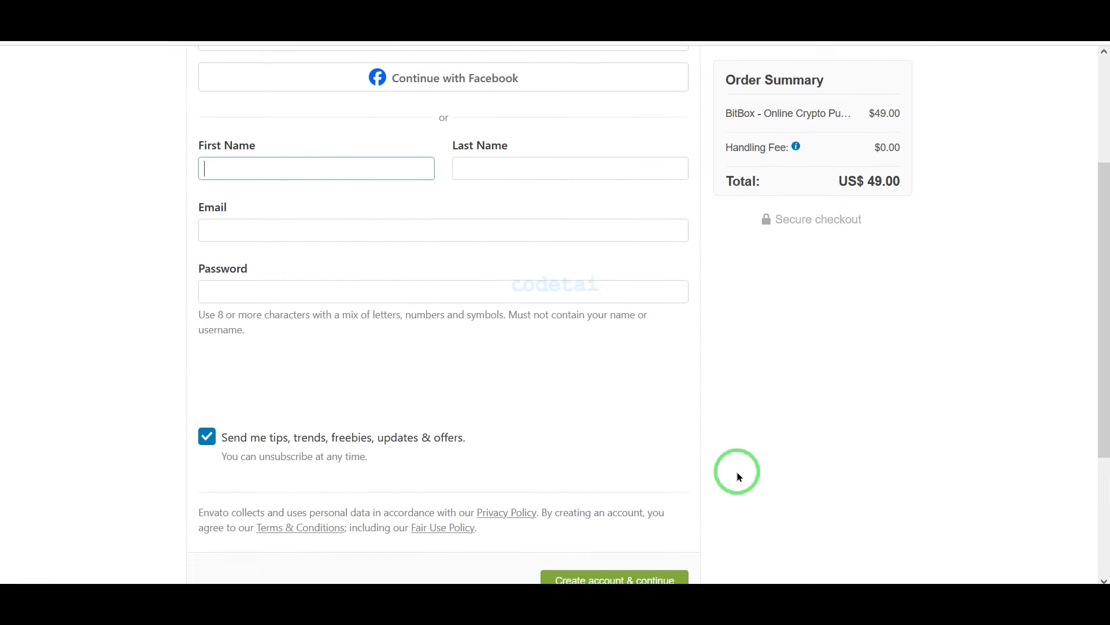
scroll(739, 474, "up", 7)
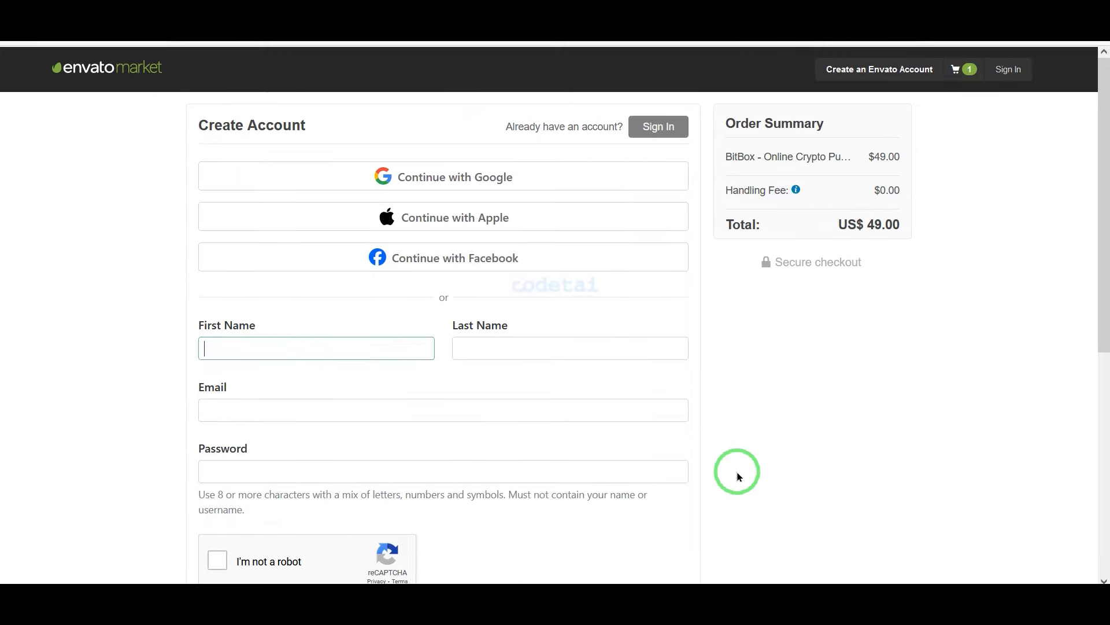
mouse_move(184, 150)
left_mouse_down()
mouse_move(692, 247)
mouse_move(710, 272)
left_mouse_up()
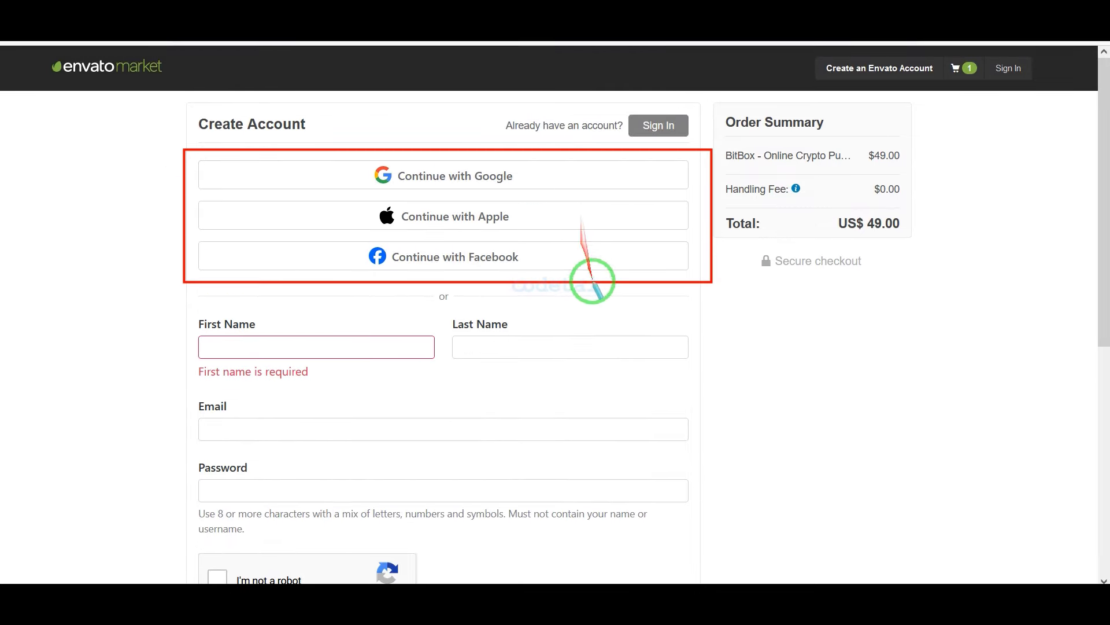
scroll(597, 299, "down", 4)
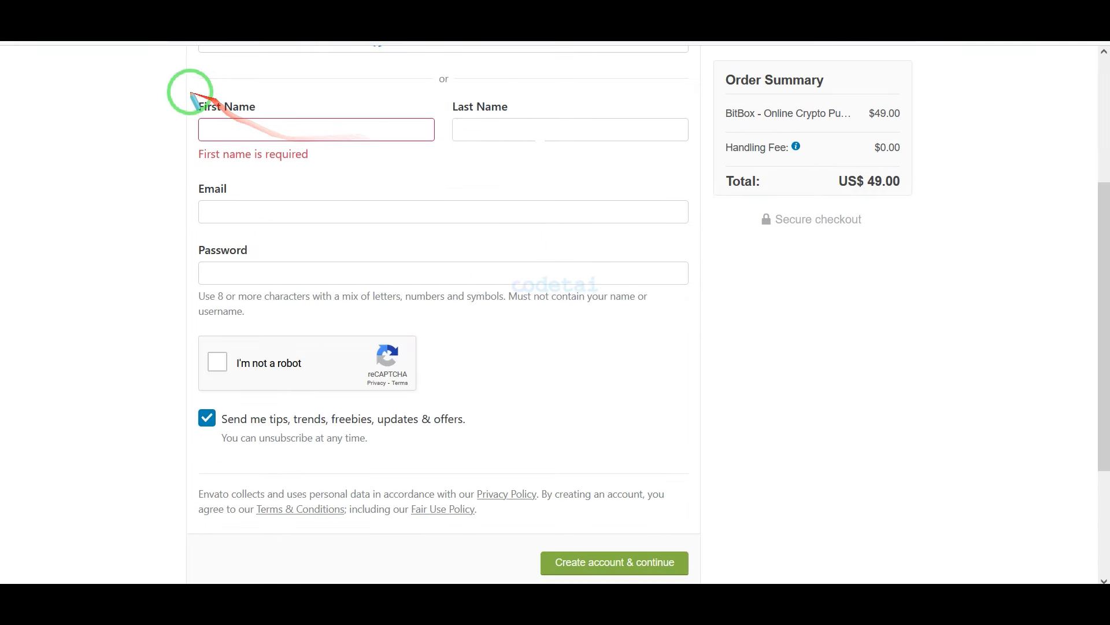
mouse_move(177, 88)
left_mouse_down()
mouse_move(588, 240)
mouse_move(717, 333)
left_mouse_up()
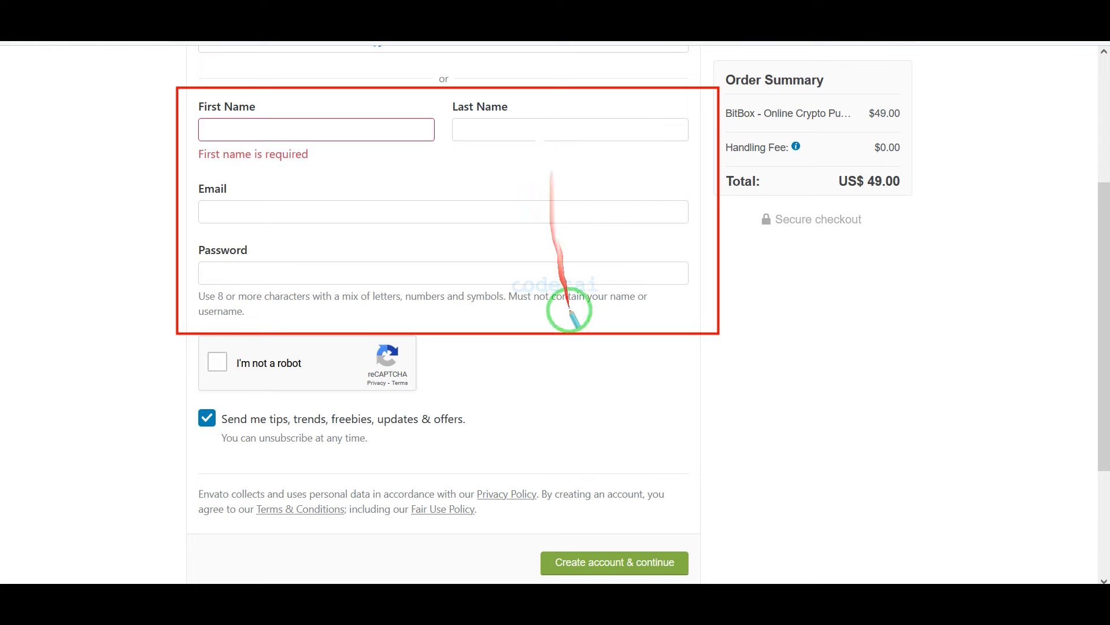
scroll(789, 508, "down", 1)
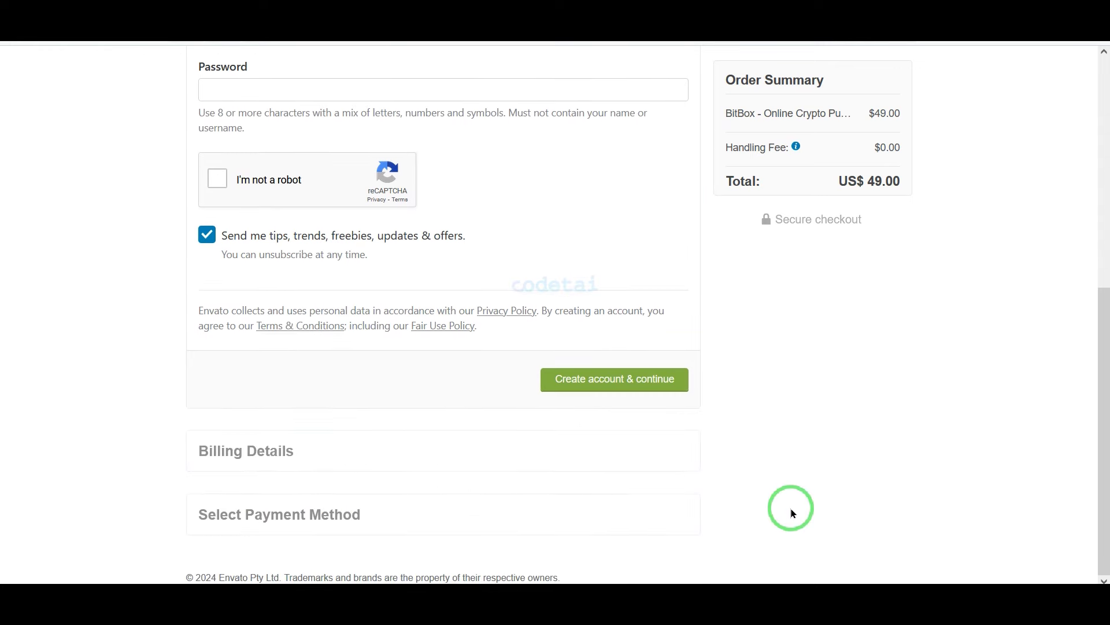
scroll(792, 512, "up", 5)
Sign in with the existing Envato account to continue checkout
left_click(671, 121)
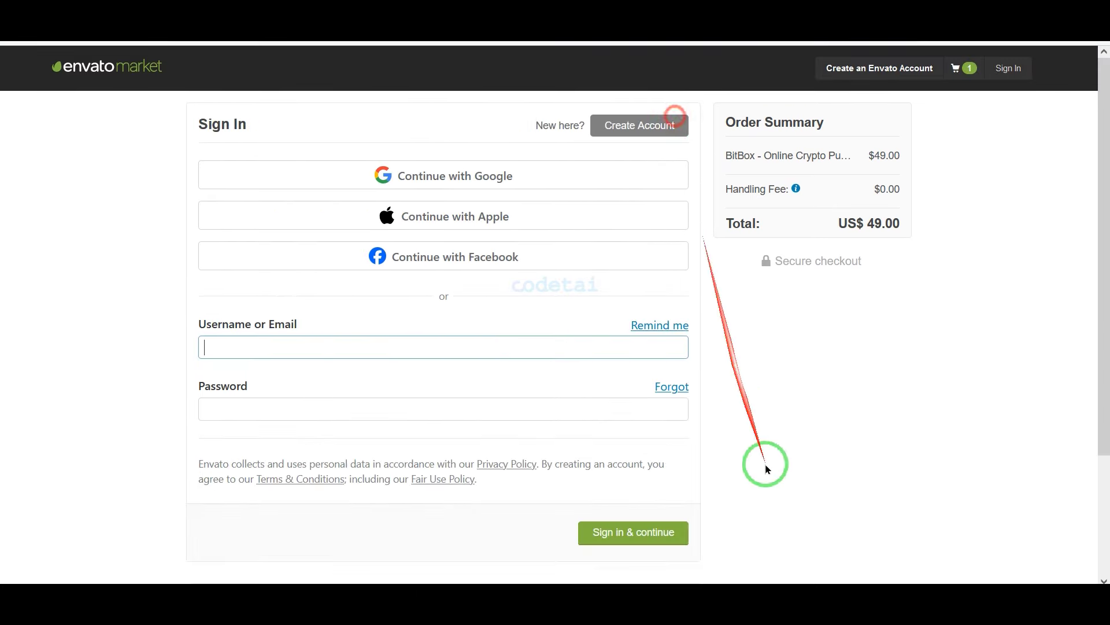
scroll(766, 480, "down", 2)
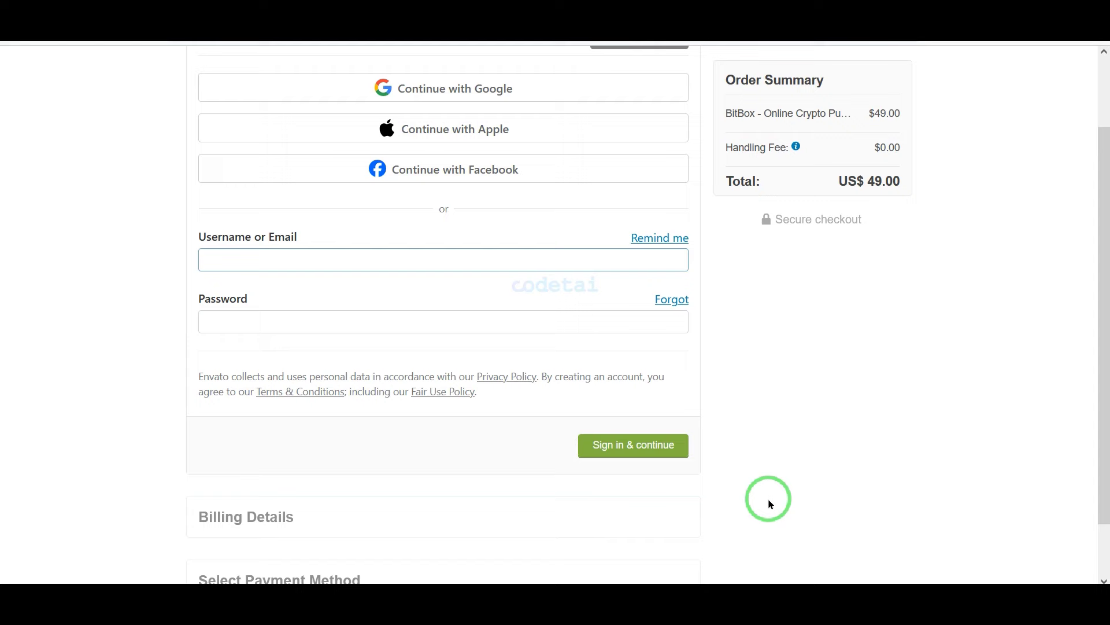
left_click(653, 447)
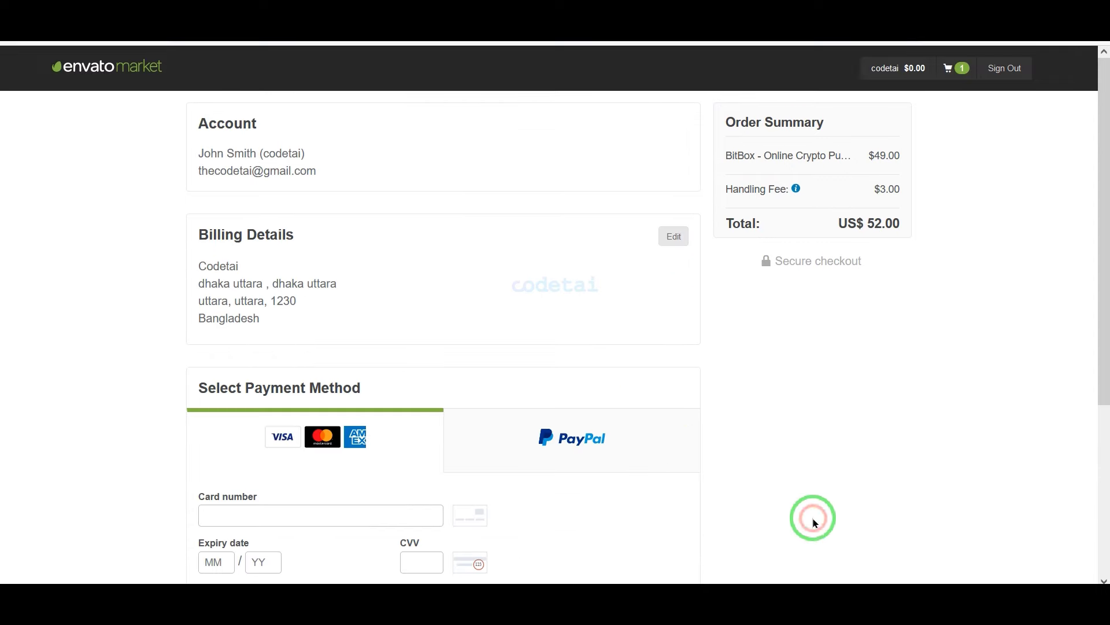
Open and review the billing details for the order
left_click(672, 237)
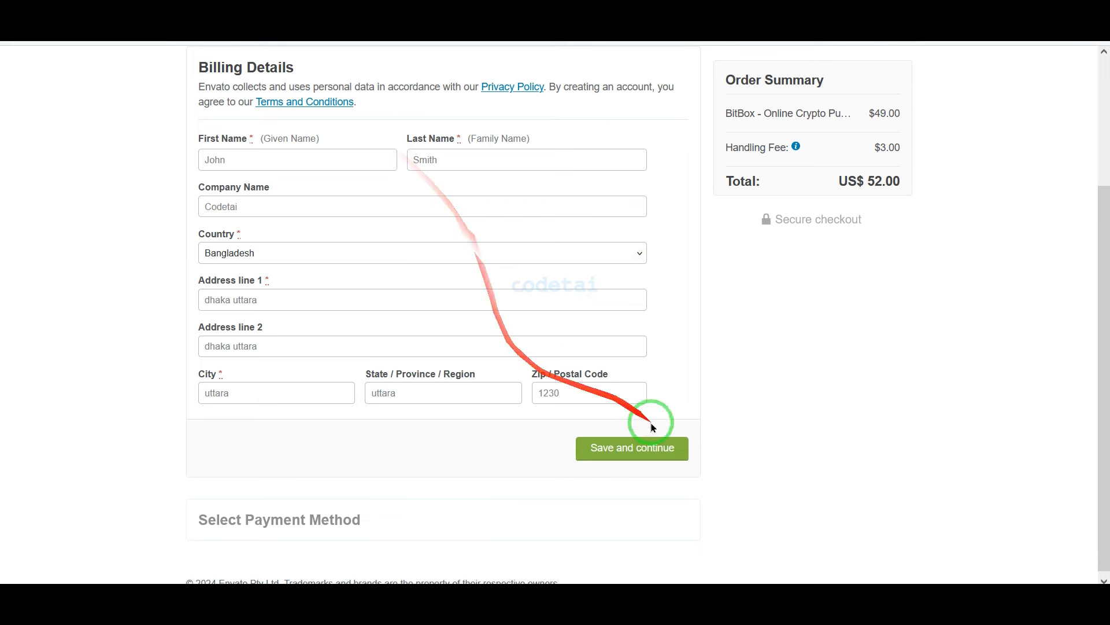
scroll(652, 453, "down", 1)
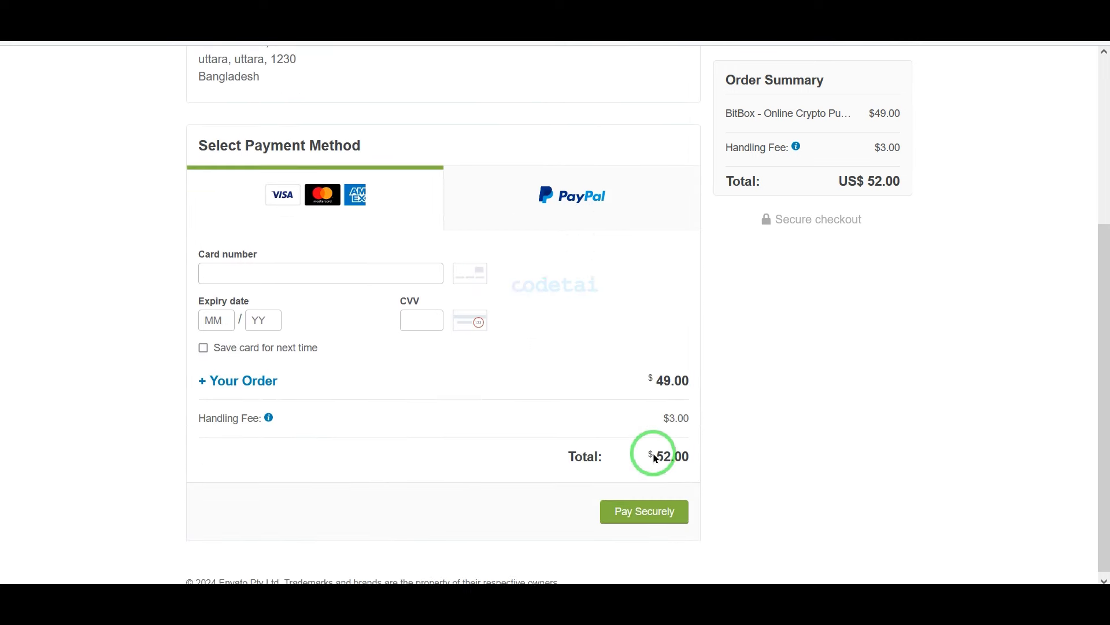
left_click_drag(171, 117, 708, 233)
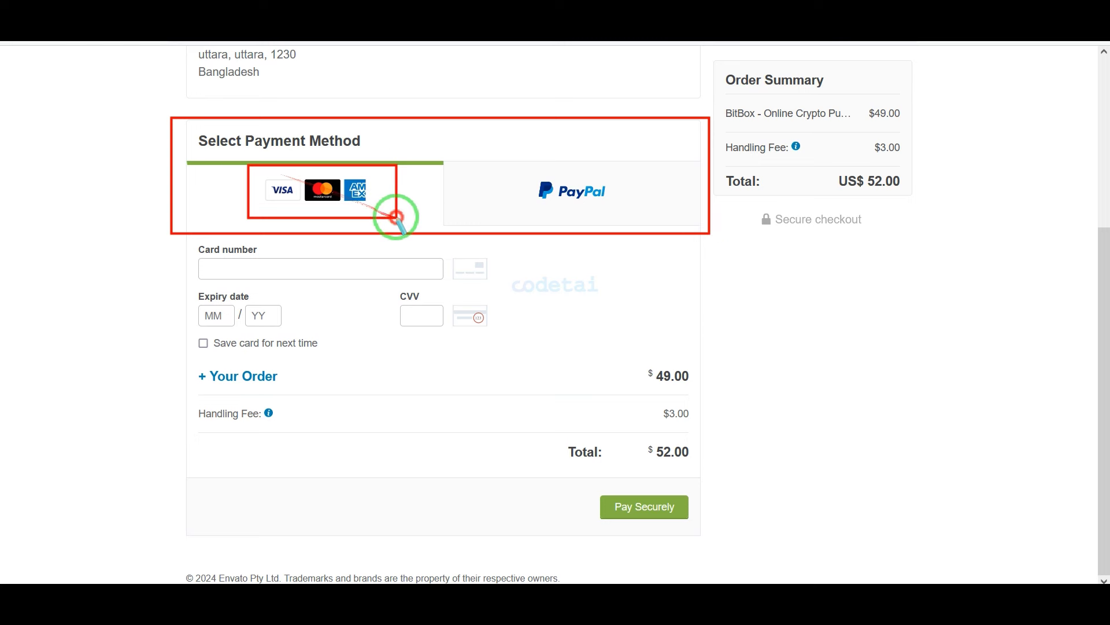
left_click_drag(623, 191, 652, 205)
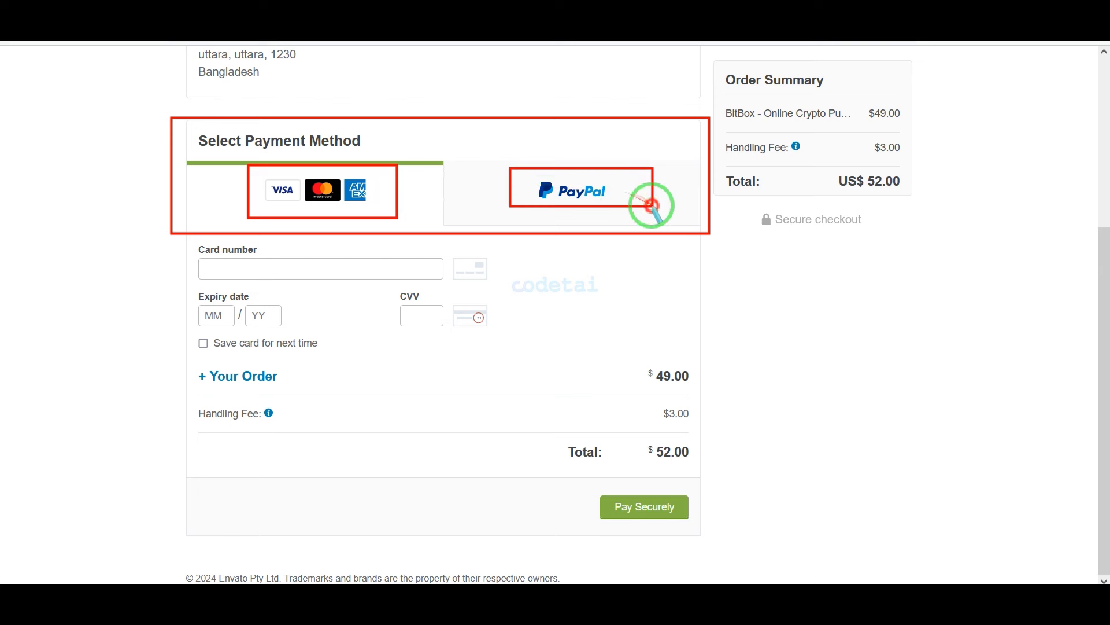
mouse_move(300, 183)
left_mouse_down()
mouse_move(267, 171)
mouse_move(400, 219)
left_mouse_up()
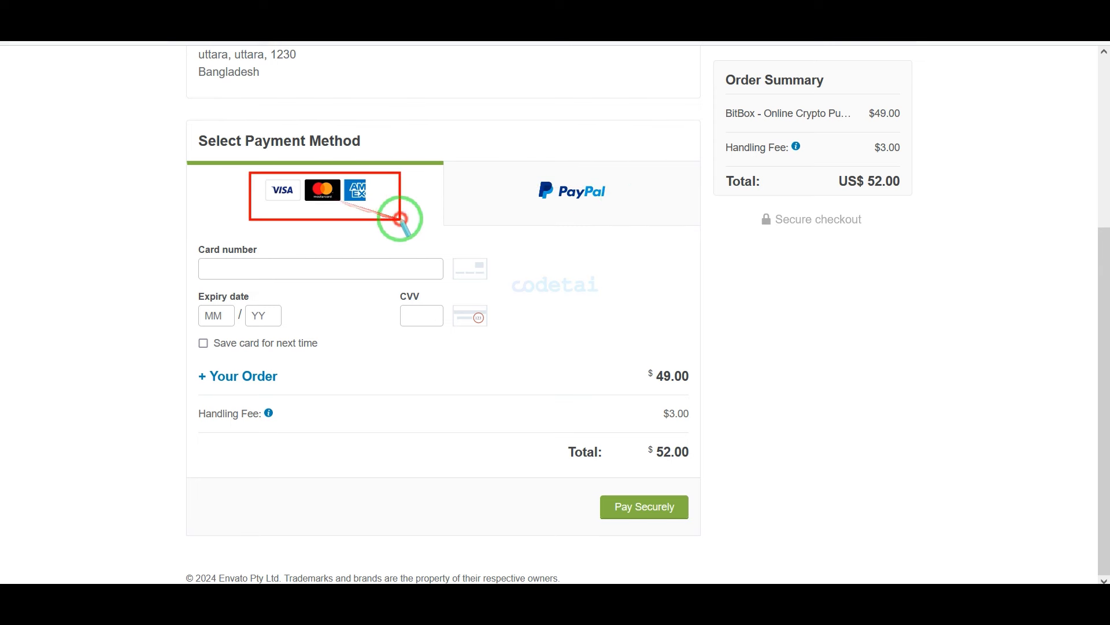
mouse_move(575, 536)
left_mouse_down()
mouse_move(366, 424)
mouse_move(308, 315)
left_mouse_up()
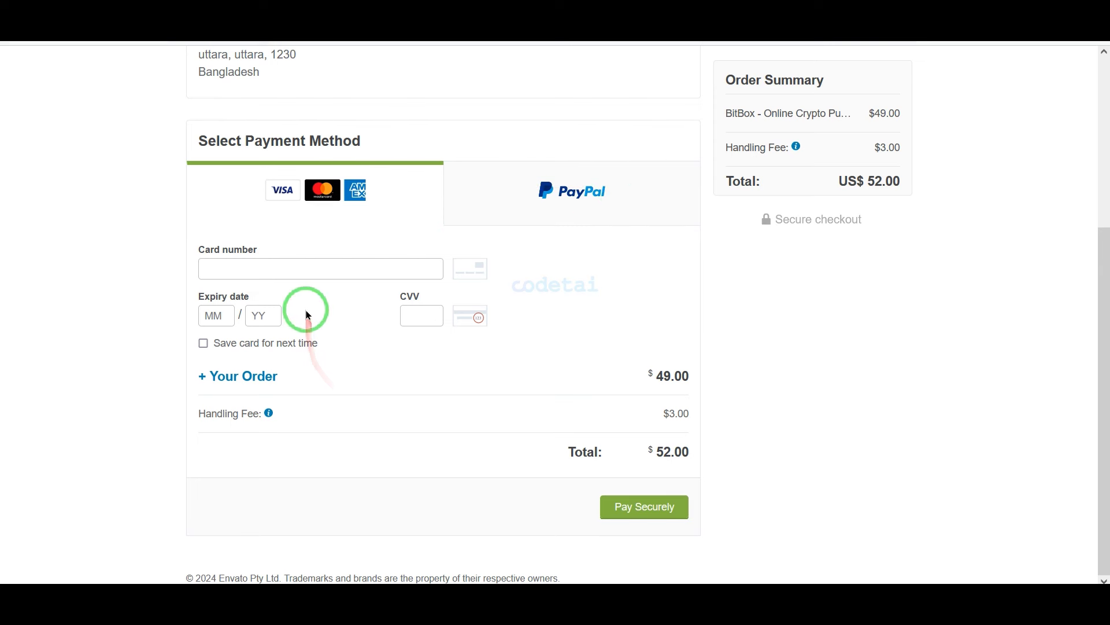
Enter the card number, expiry date and security code, then pay for the order
left_click(306, 287)
key("ctrl+v")
left_click(211, 316)
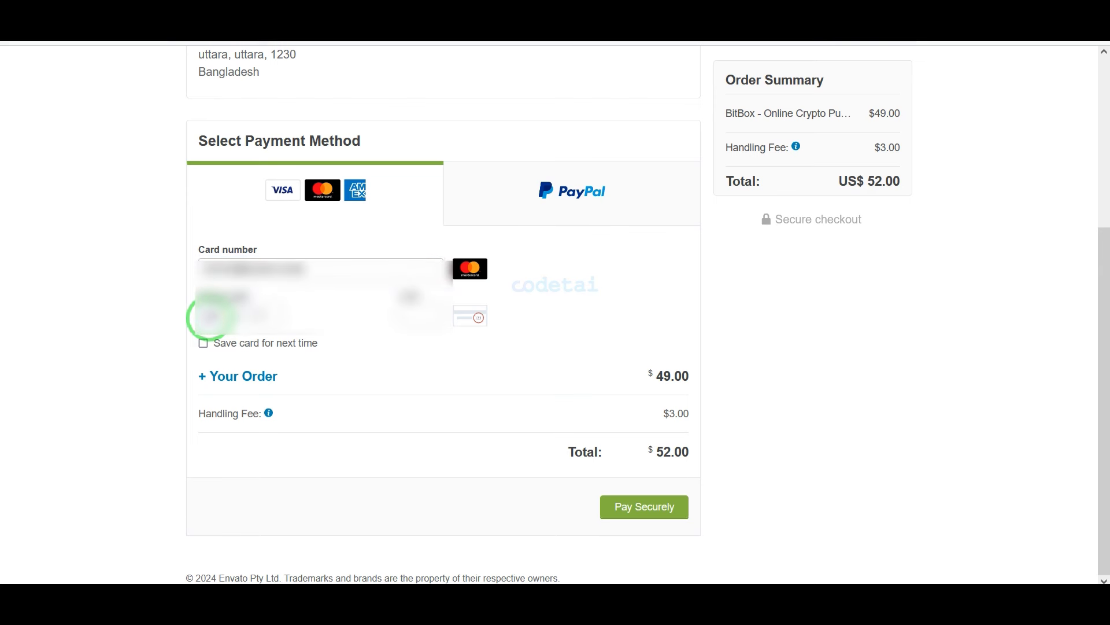
left_click(427, 307)
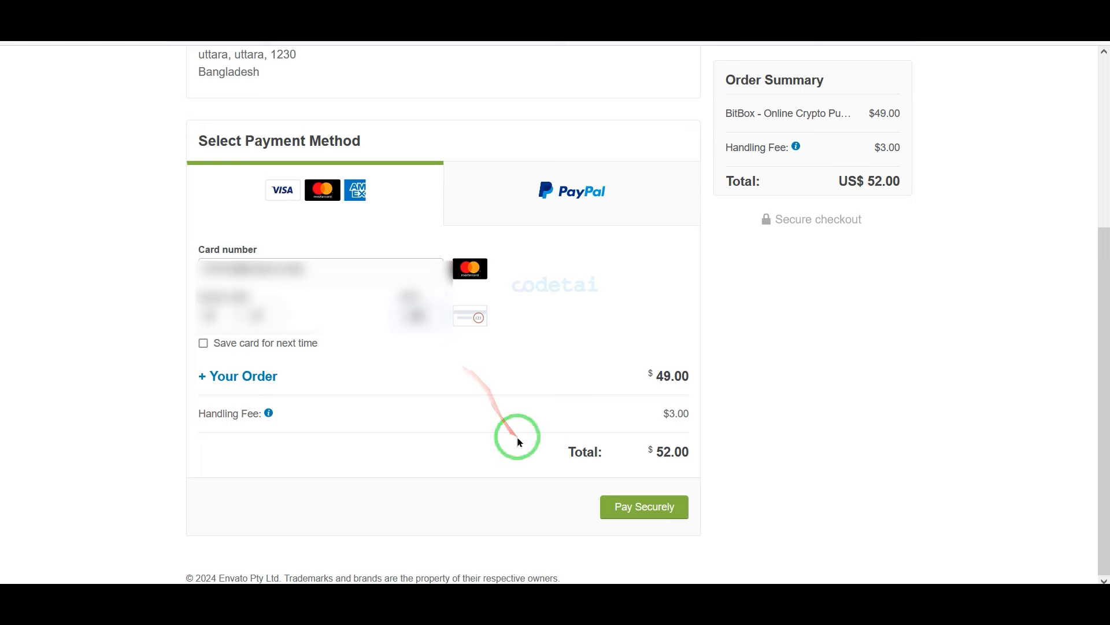
mouse_move(589, 487)
left_mouse_down()
mouse_move(694, 495)
mouse_move(696, 527)
left_mouse_up()
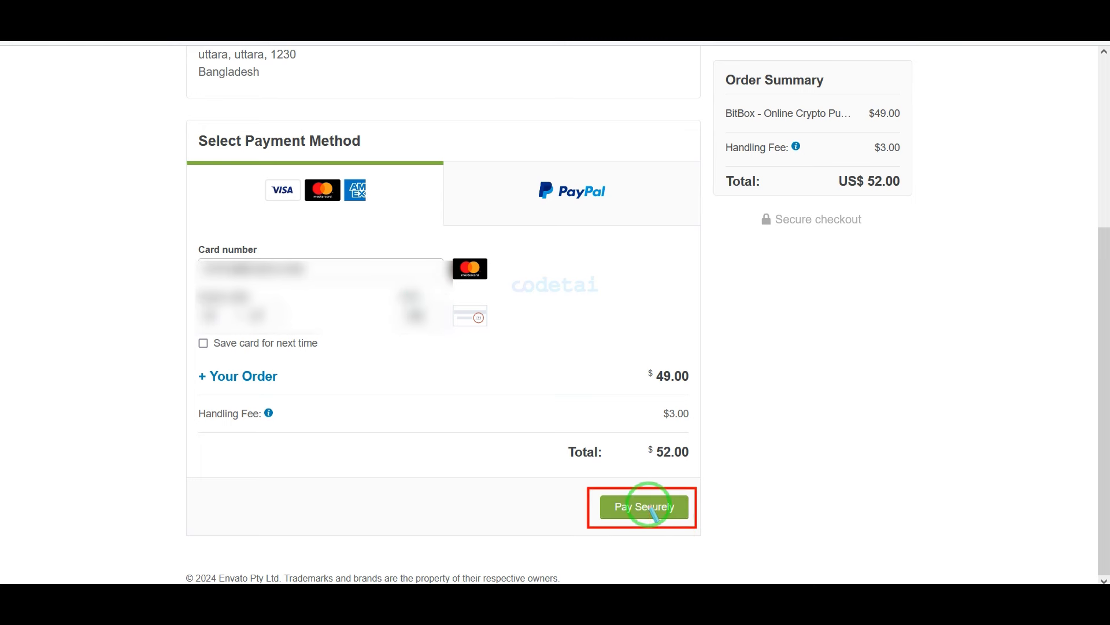
left_click(537, 479)
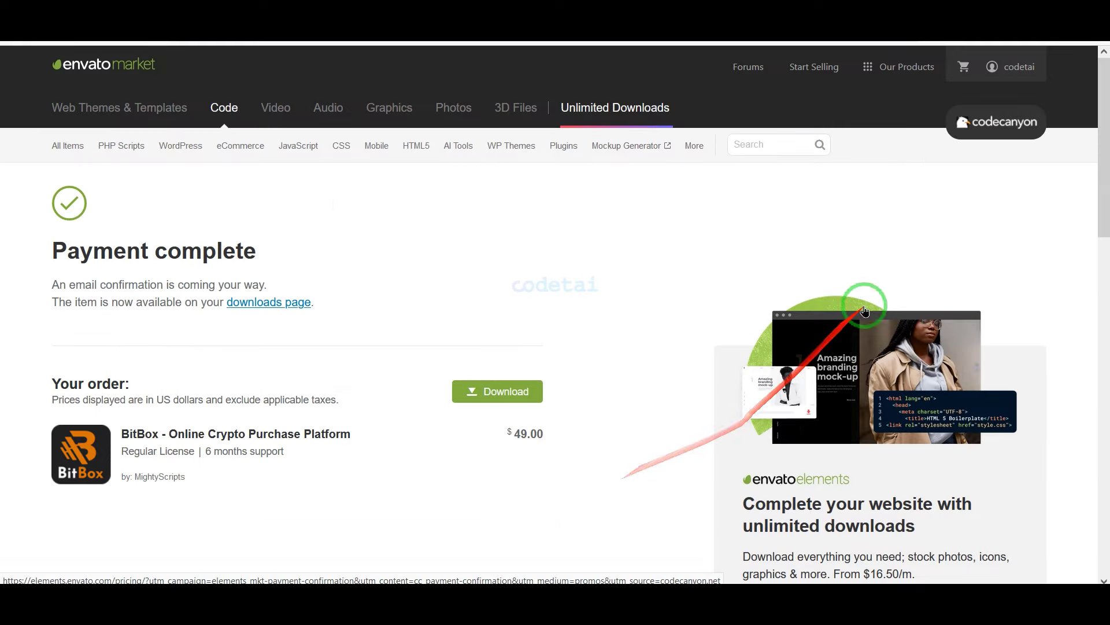
Go to the account's Downloads page and reveal BitBox's download options
left_click(1021, 68)
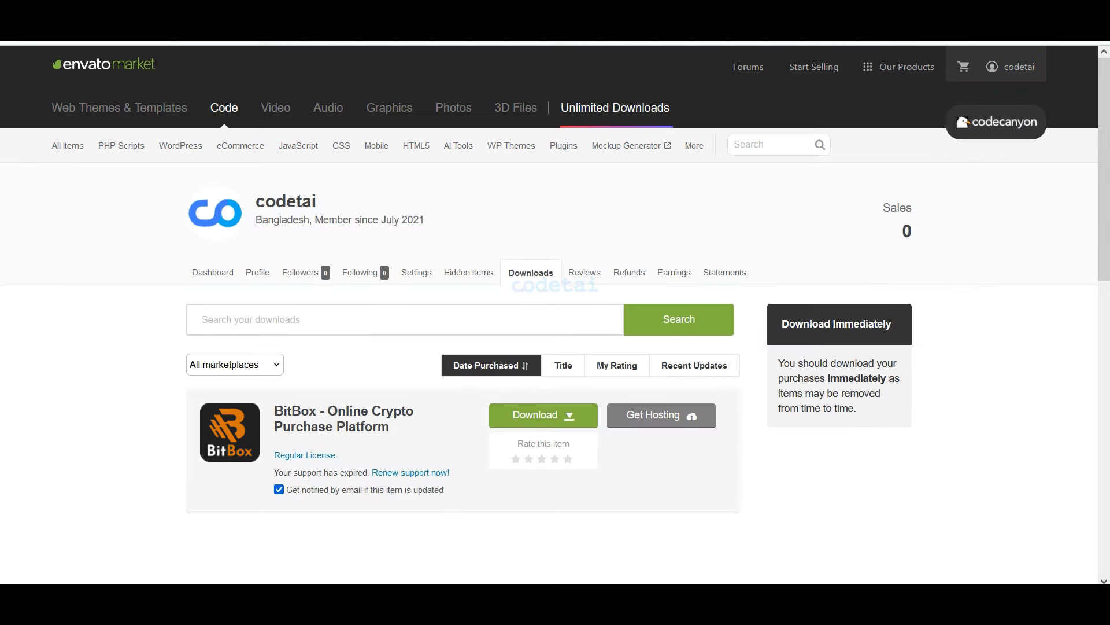
left_click(584, 416)
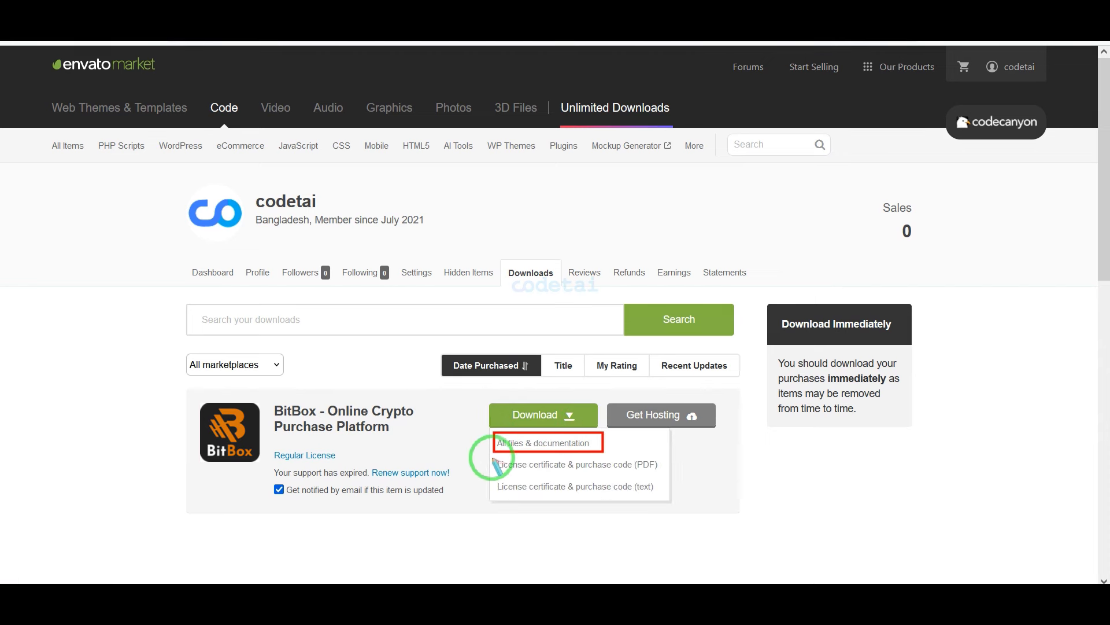
left_click_drag(615, 457, 662, 476)
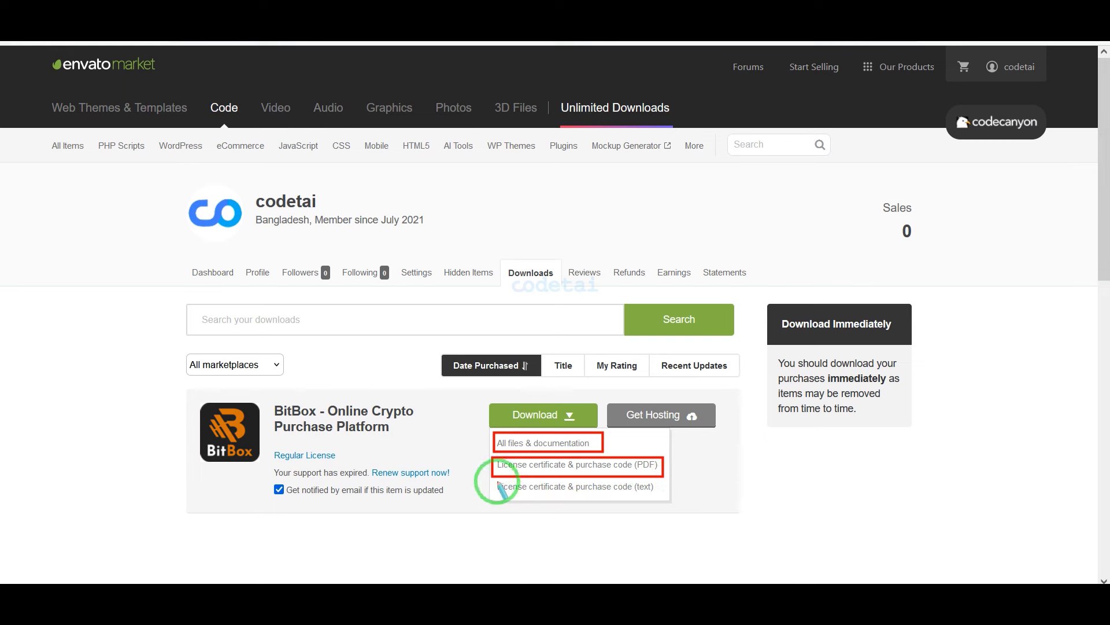
Extract the codecanyon ZIP with WinRAR into a codecanyon folder and open it
left_click_drag(501, 481, 664, 496)
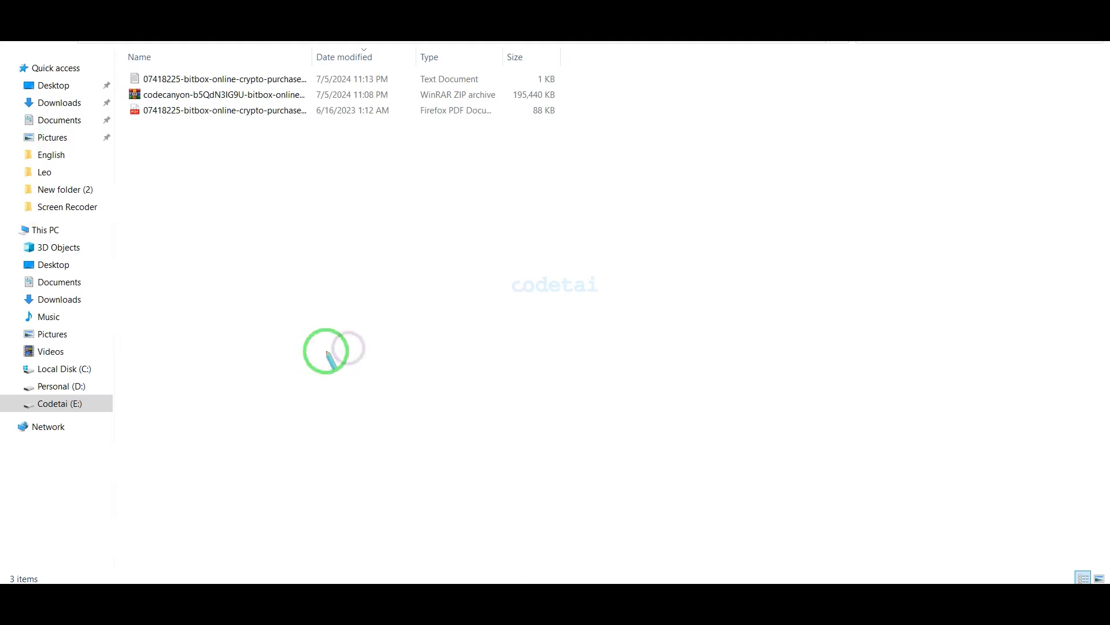
mouse_move(121, 60)
left_mouse_down()
mouse_move(412, 82)
mouse_move(577, 129)
mouse_move(579, 155)
left_mouse_up()
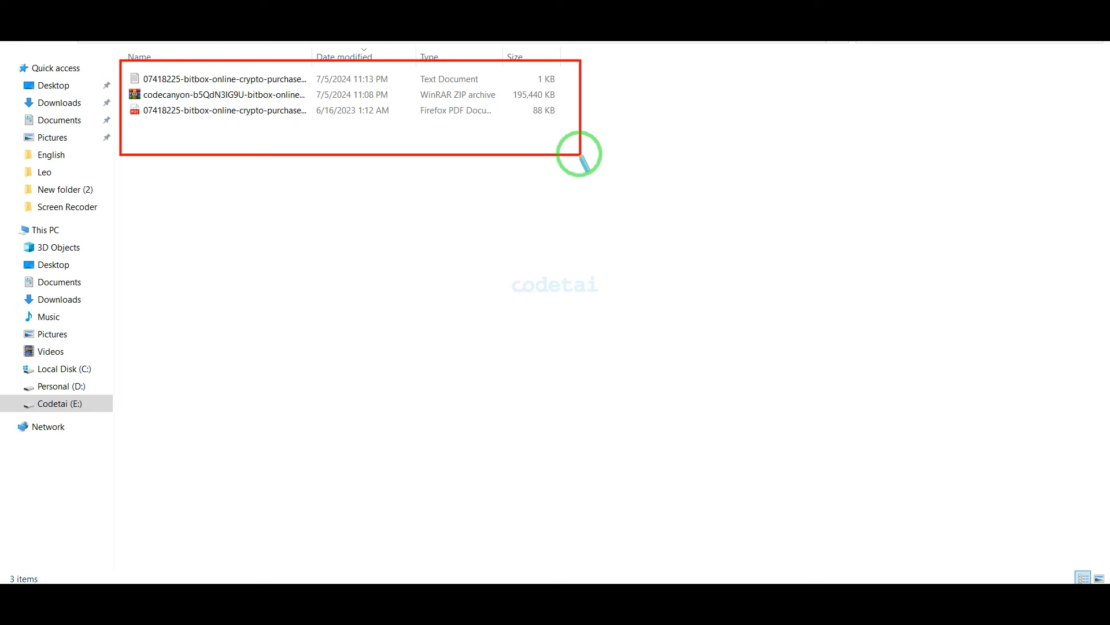
left_click(350, 94)
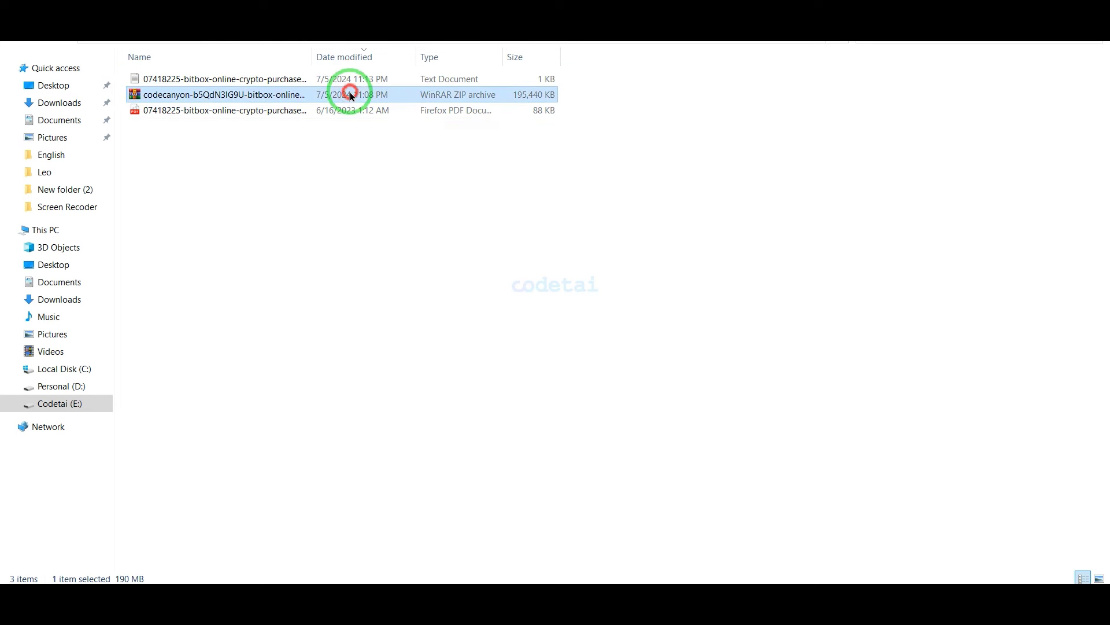
right_click(350, 94)
left_click(384, 168)
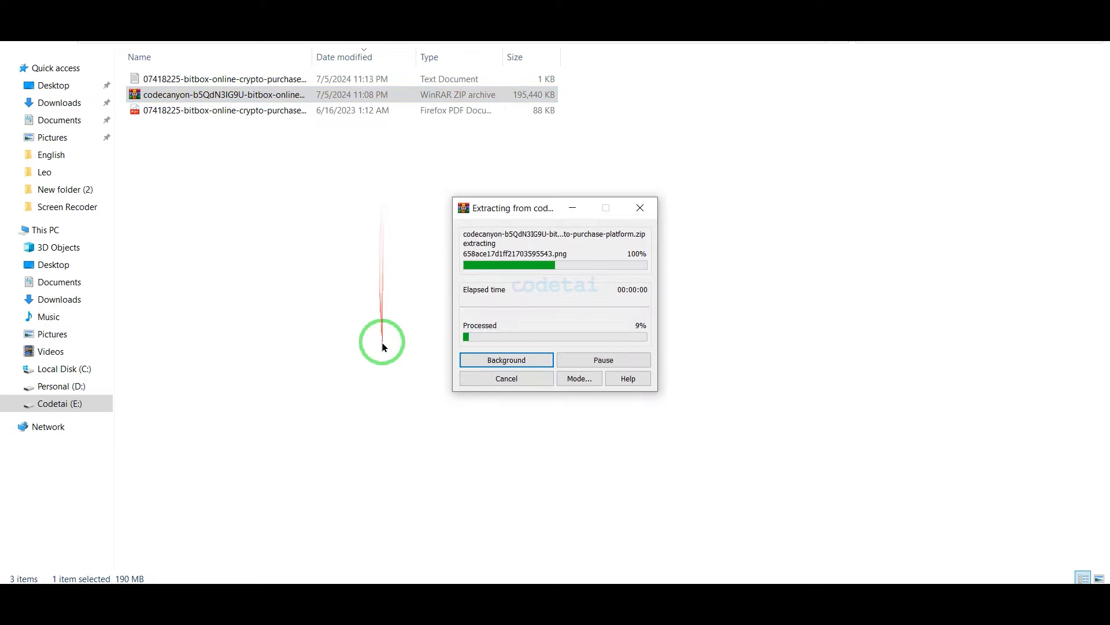
double_click(237, 126)
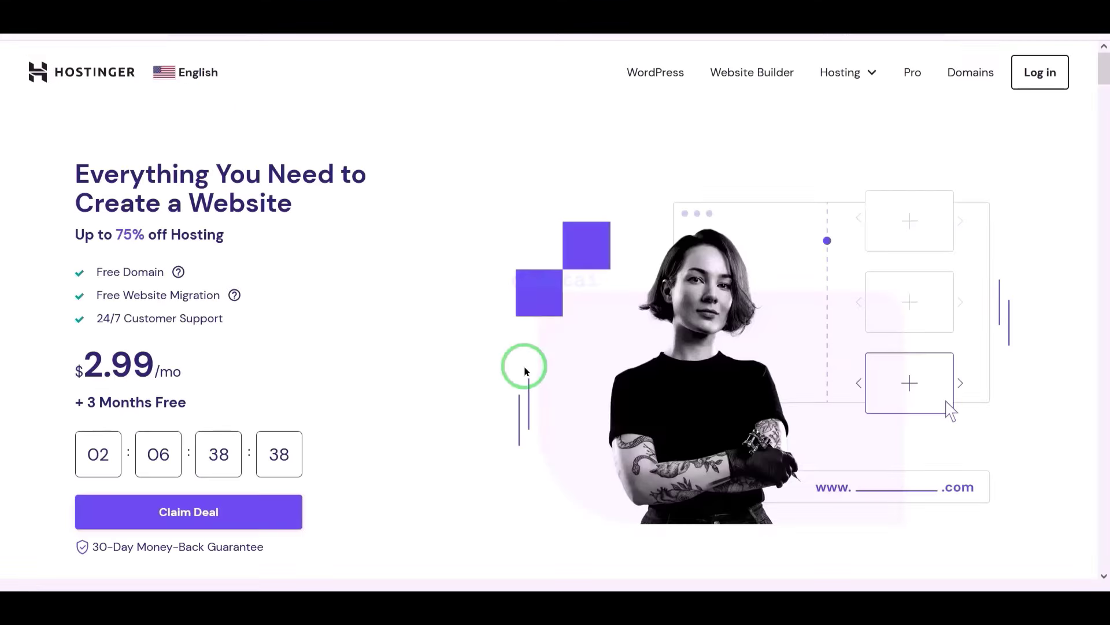
Scroll down the Hostinger homepage and then back up to the $2.99/mo hero section
scroll(526, 370, "down", 12)
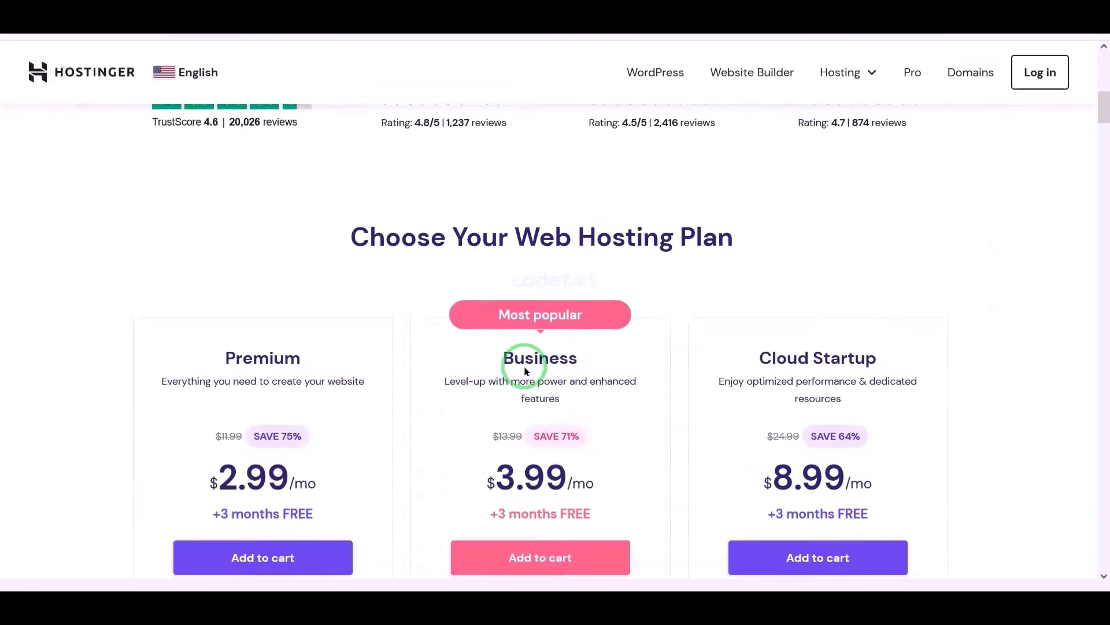
scroll(524, 365, "down", 15)
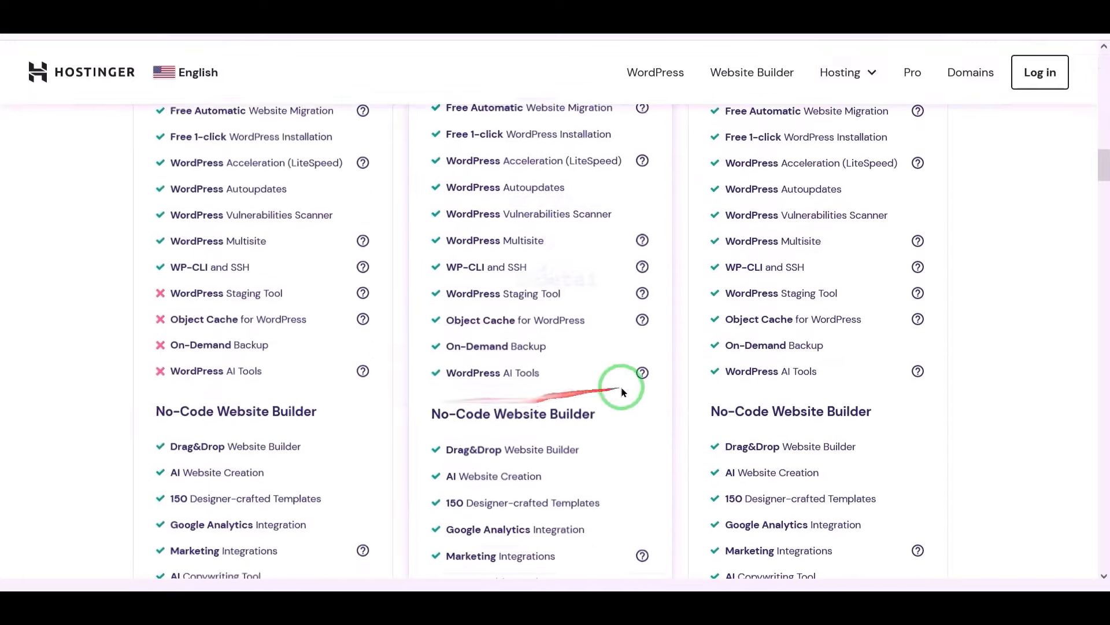
scroll(629, 391, "down", 12)
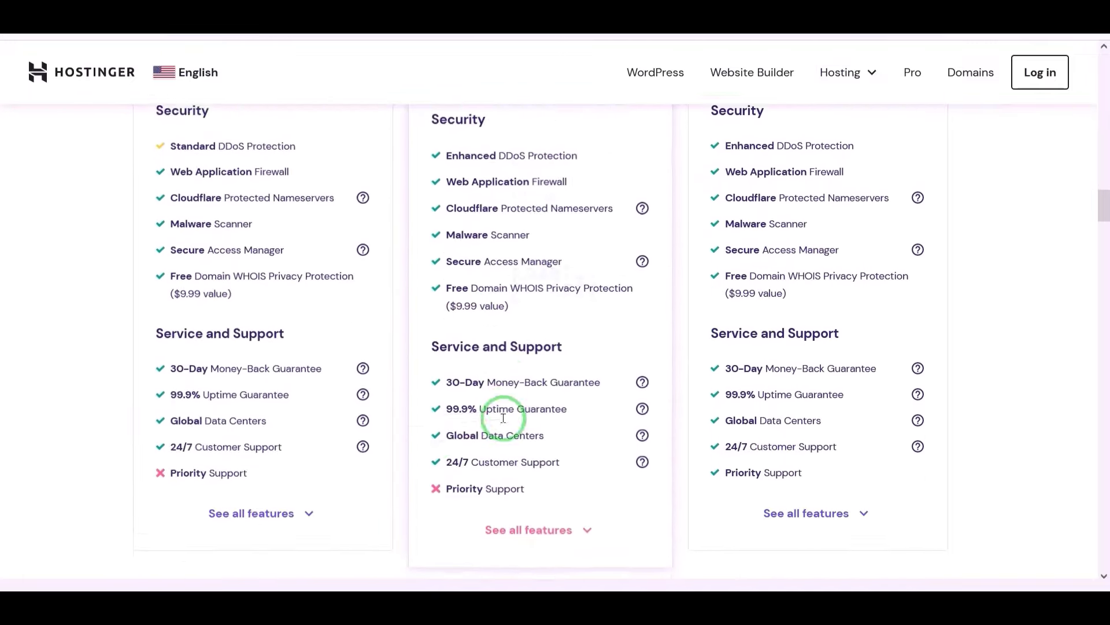
scroll(400, 431, "down", 15)
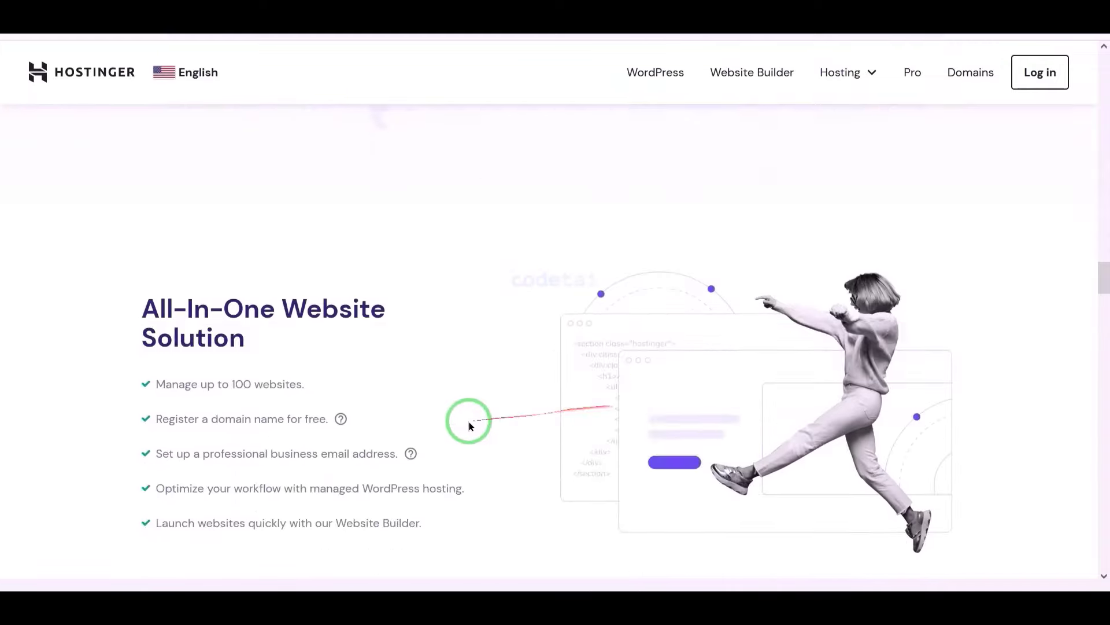
scroll(416, 430, "down", 15)
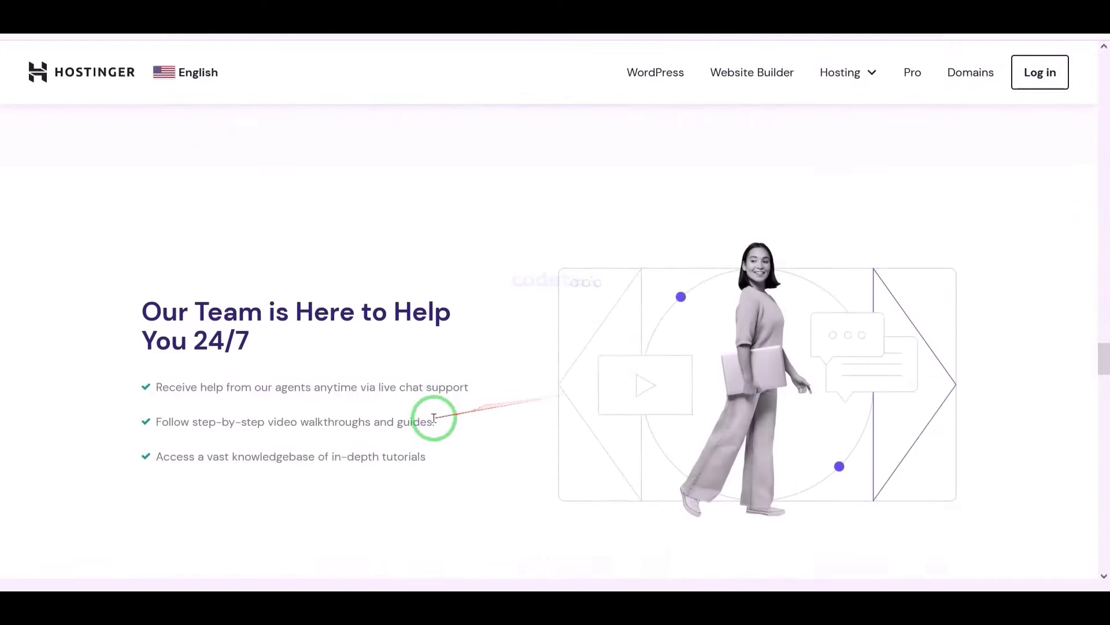
scroll(625, 414, "down", 15)
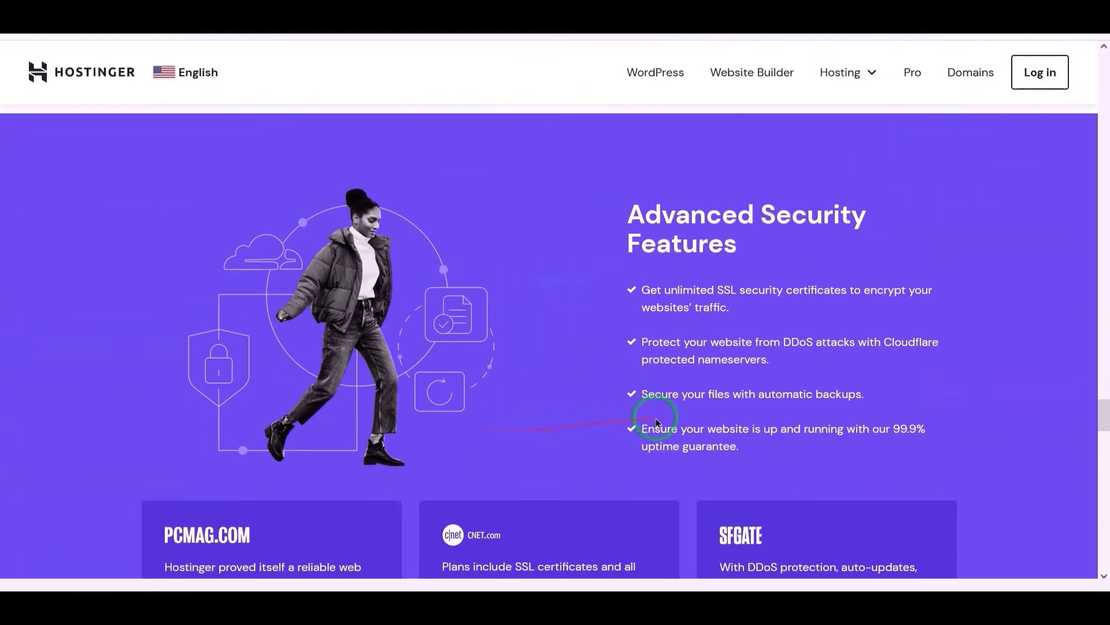
scroll(421, 461, "down", 15)
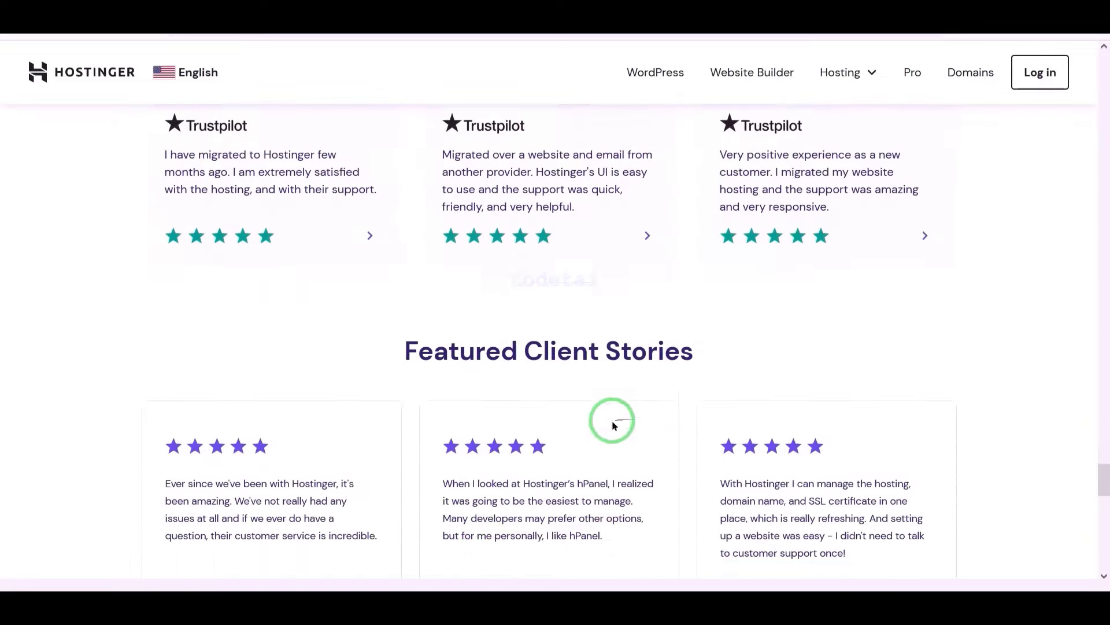
scroll(461, 448, "down", 15)
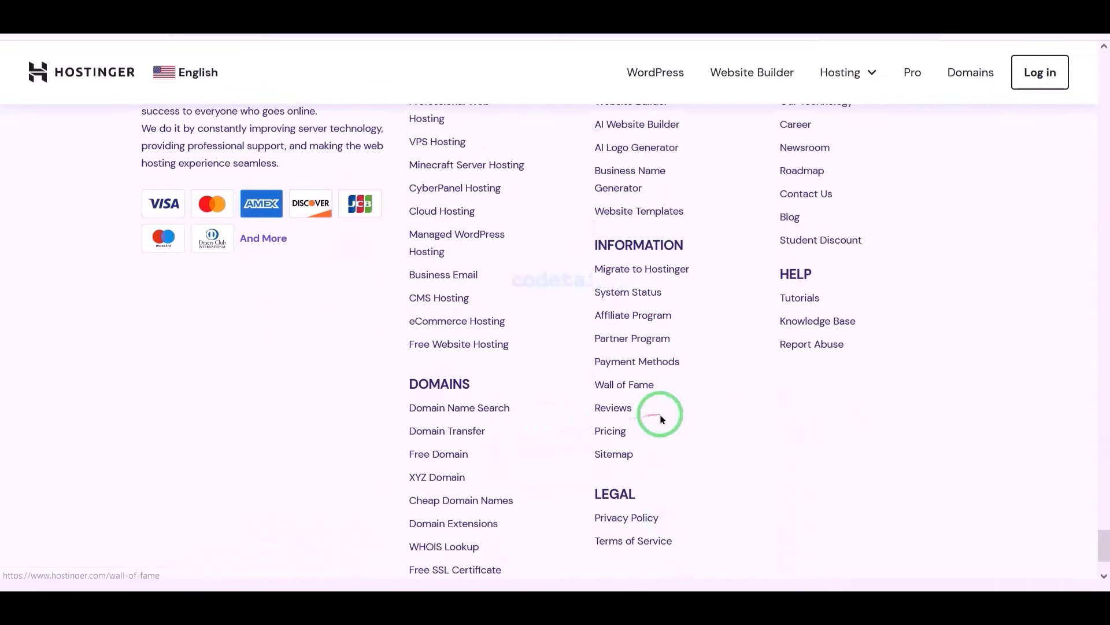
scroll(769, 428, "down", 1)
scroll(769, 428, "up", 15)
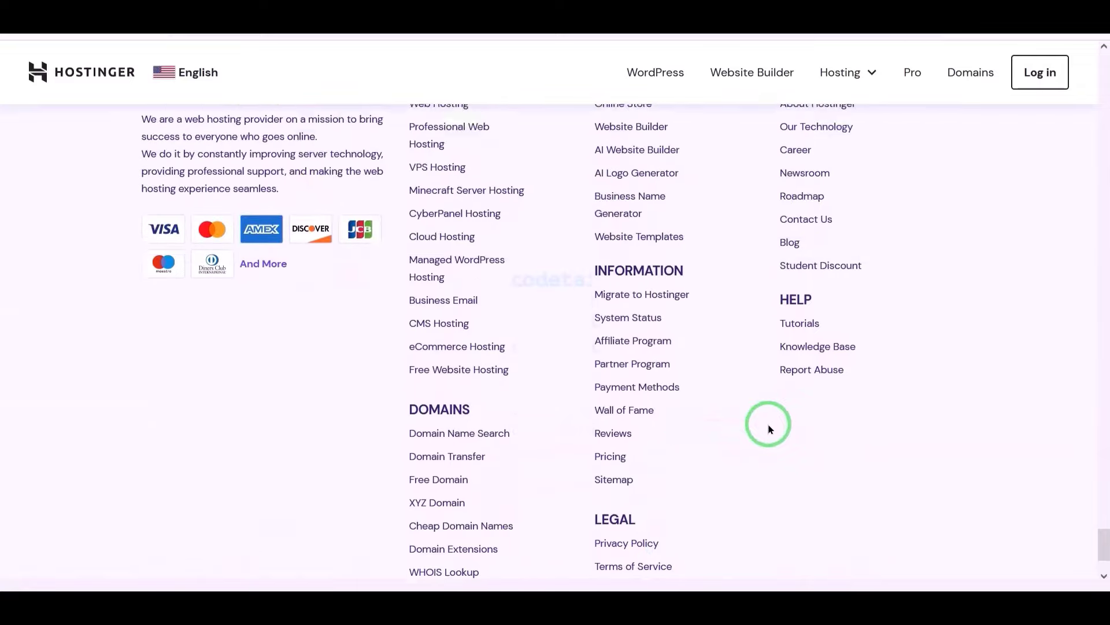
scroll(716, 428, "up", 8)
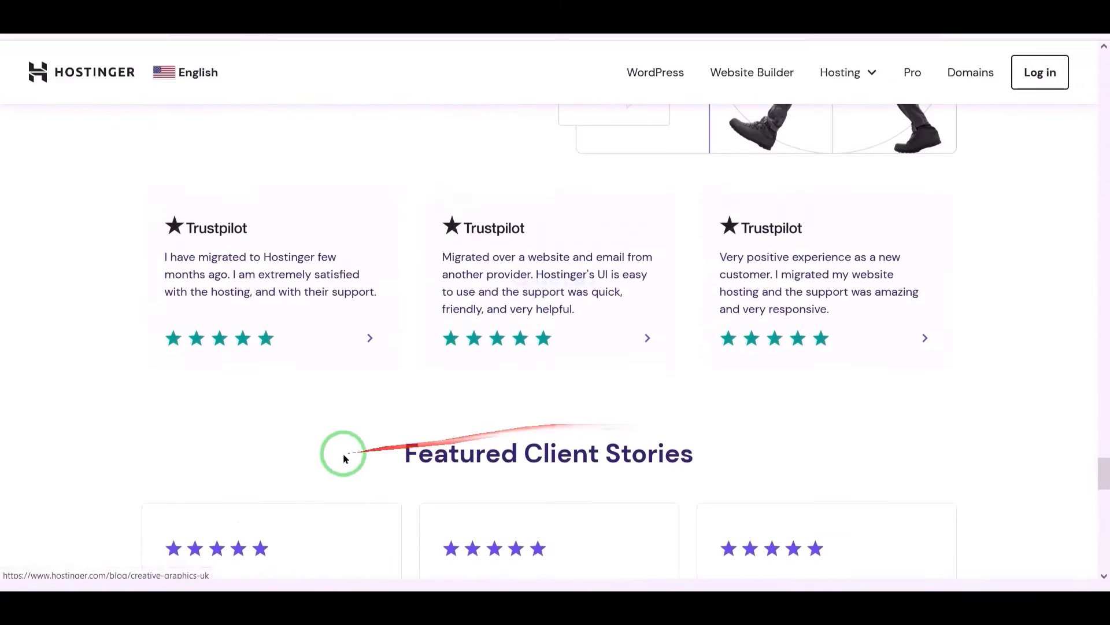
scroll(664, 437, "up", 12)
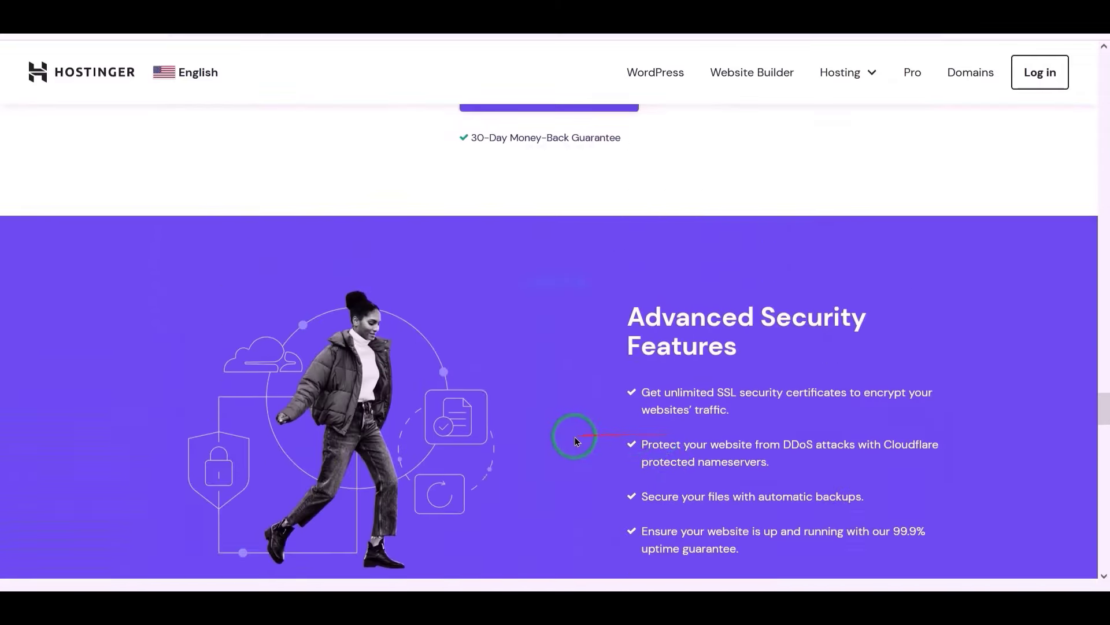
scroll(616, 444, "up", 10)
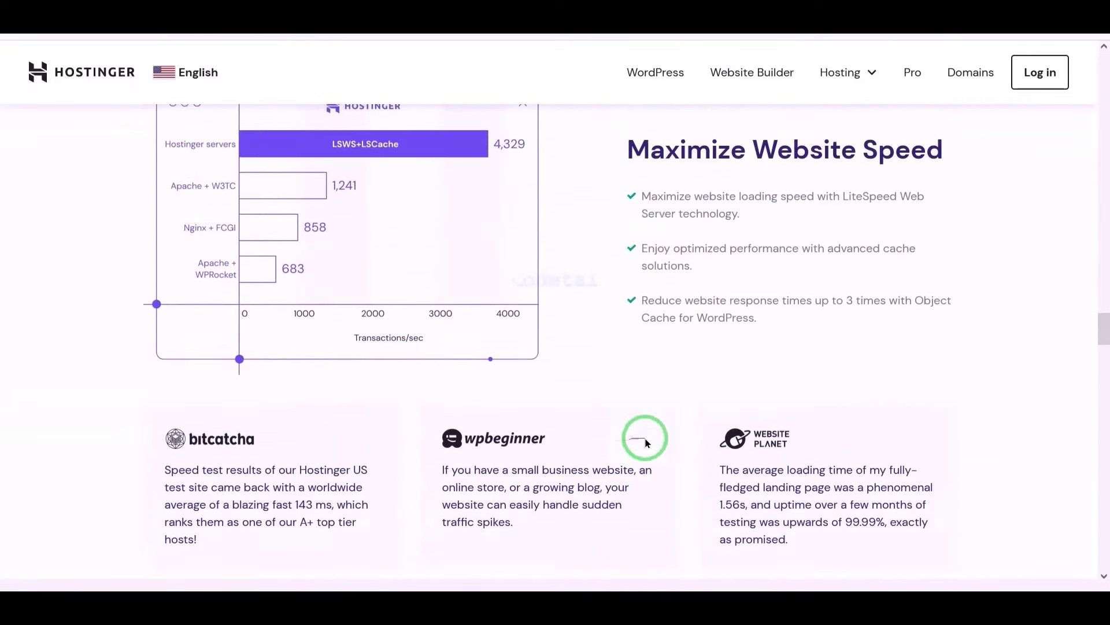
scroll(339, 453, "up", 10)
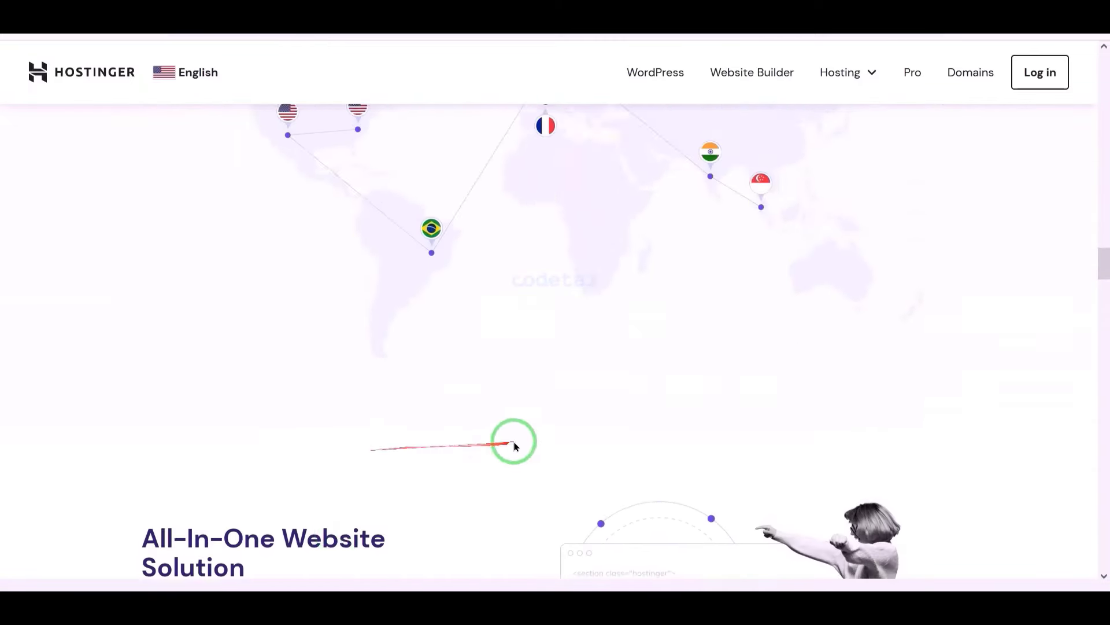
scroll(385, 472, "up", 15)
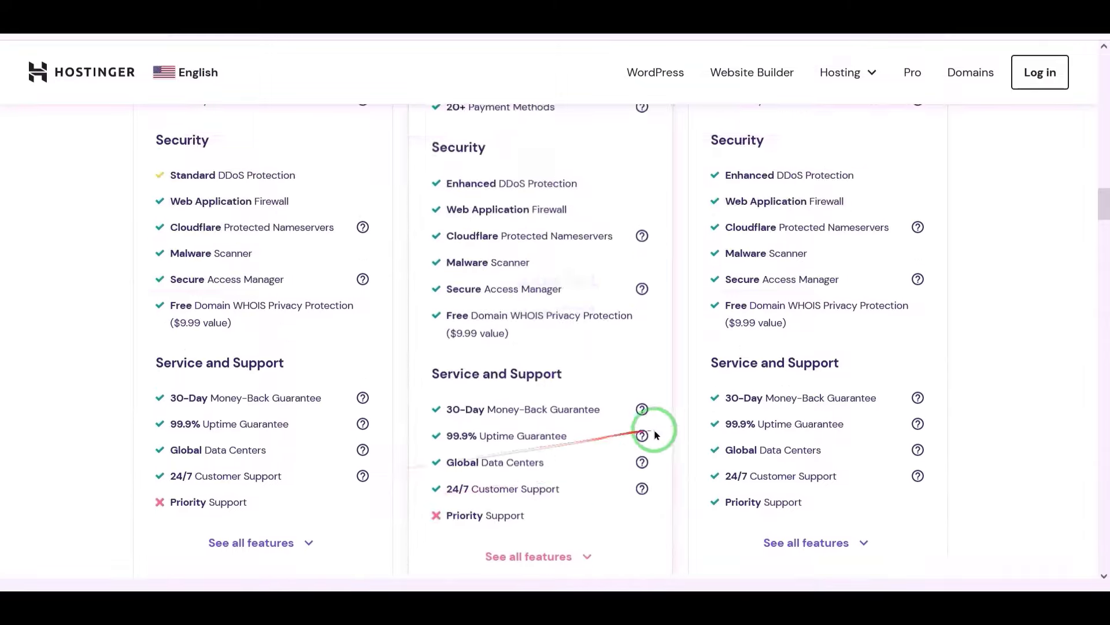
scroll(678, 406, "up", 15)
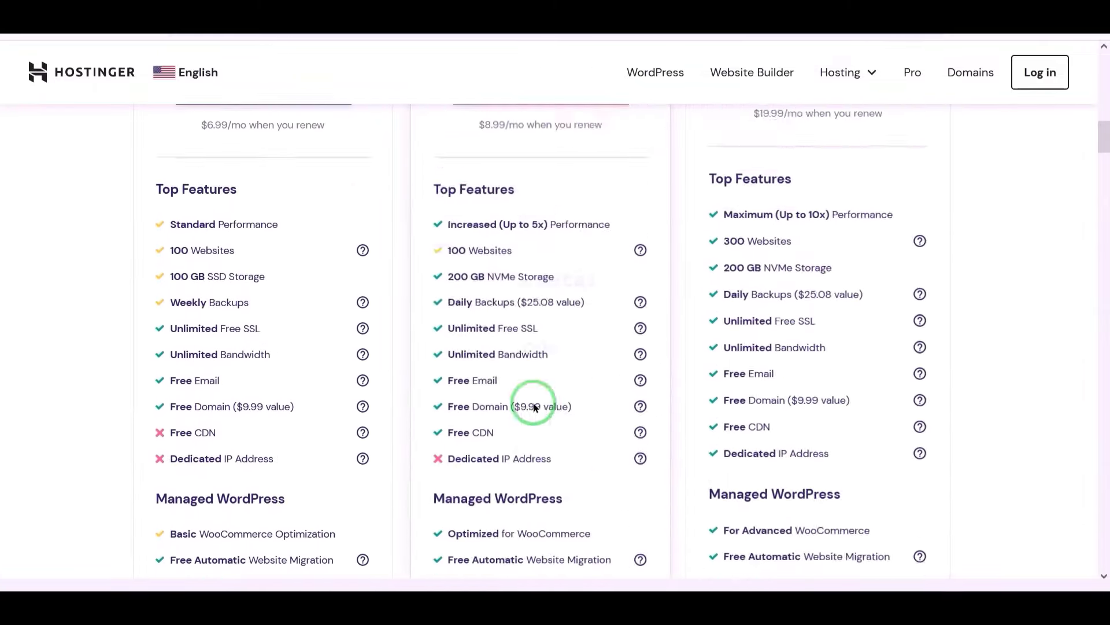
scroll(678, 386, "up", 7)
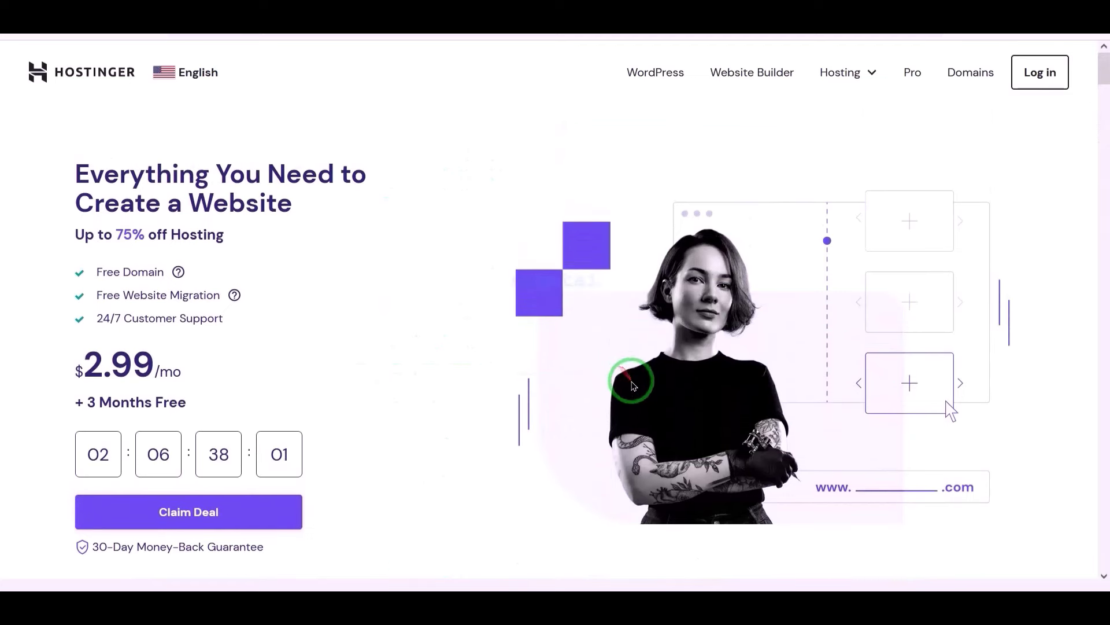
Go to the Web Hosting plans page from the Hosting menu
mouse_move(832, 71)
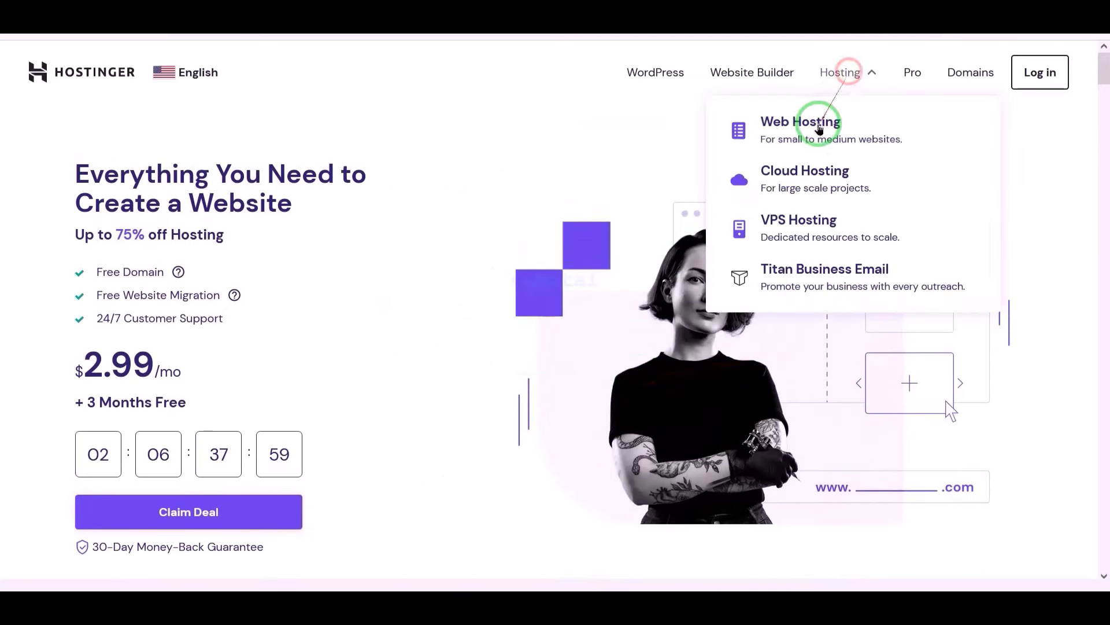
left_click(817, 132)
scroll(634, 278, "down", 18)
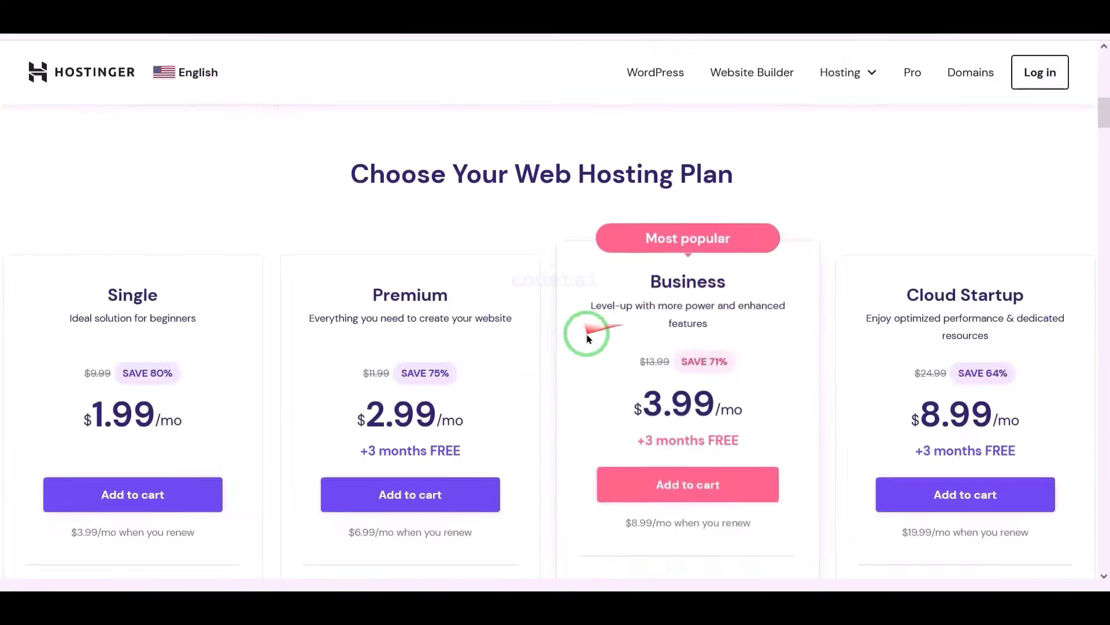
scroll(465, 379, "down", 2)
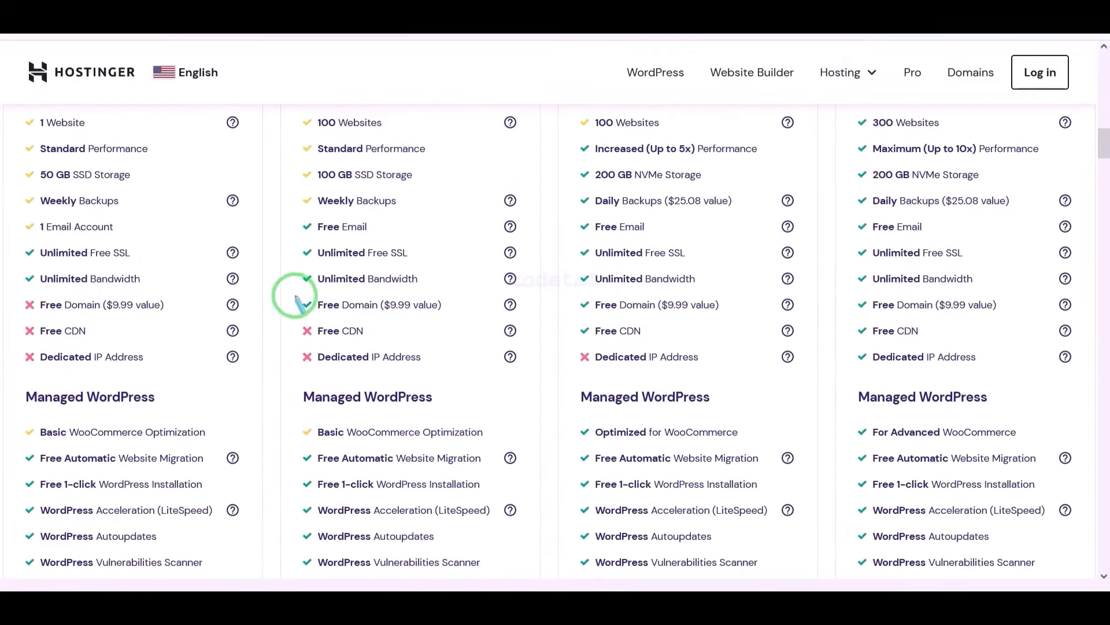
Highlight the Free Domain, 30-Day Money-Back Guarantee and 24/7 Customer Support rows, then clear the marks
mouse_move(295, 297)
left_mouse_down()
mouse_move(476, 317)
mouse_move(1063, 307)
left_mouse_up()
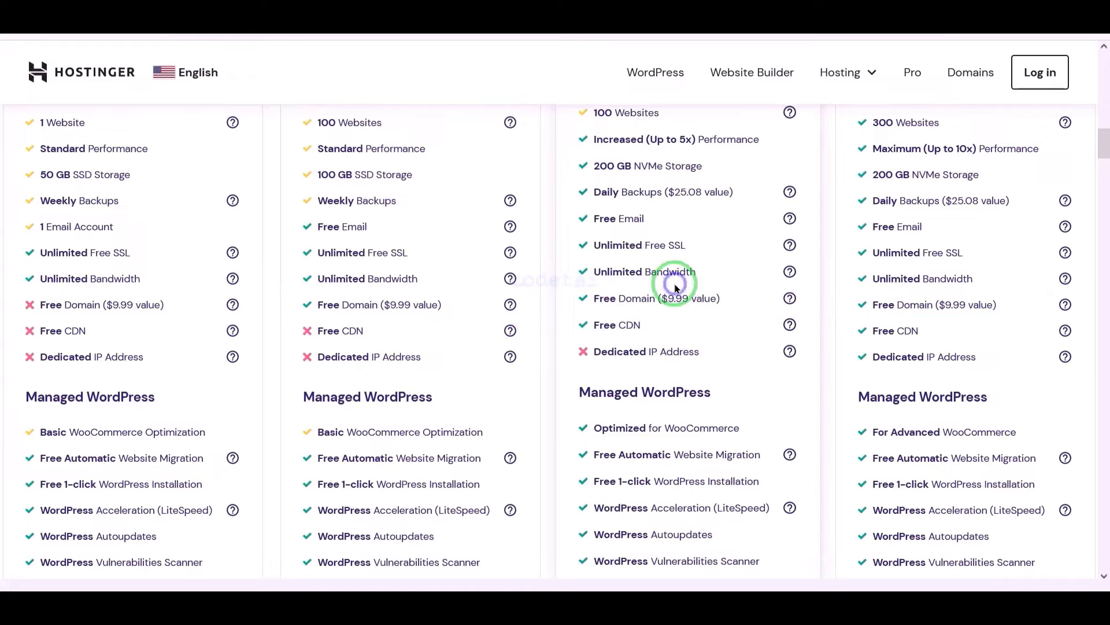
scroll(675, 288, "down", 7)
left_click_drag(615, 330, 396, 393)
scroll(446, 405, "down", 10)
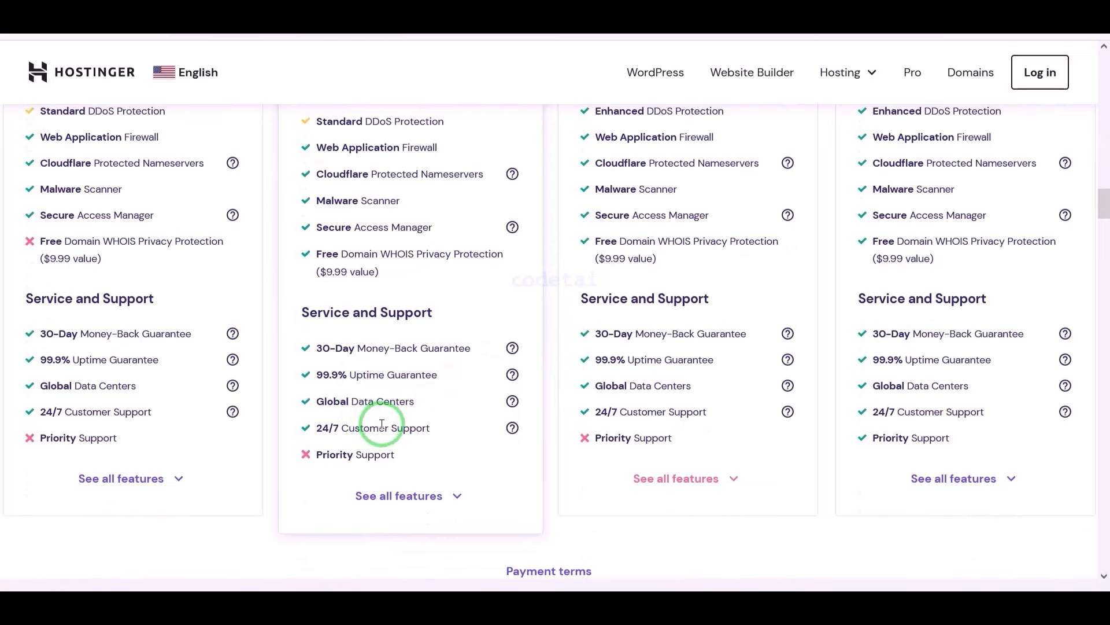
mouse_move(381, 424)
left_mouse_down()
mouse_move(144, 377)
mouse_move(19, 331)
mouse_move(519, 344)
mouse_move(1066, 335)
mouse_move(1077, 346)
left_mouse_up()
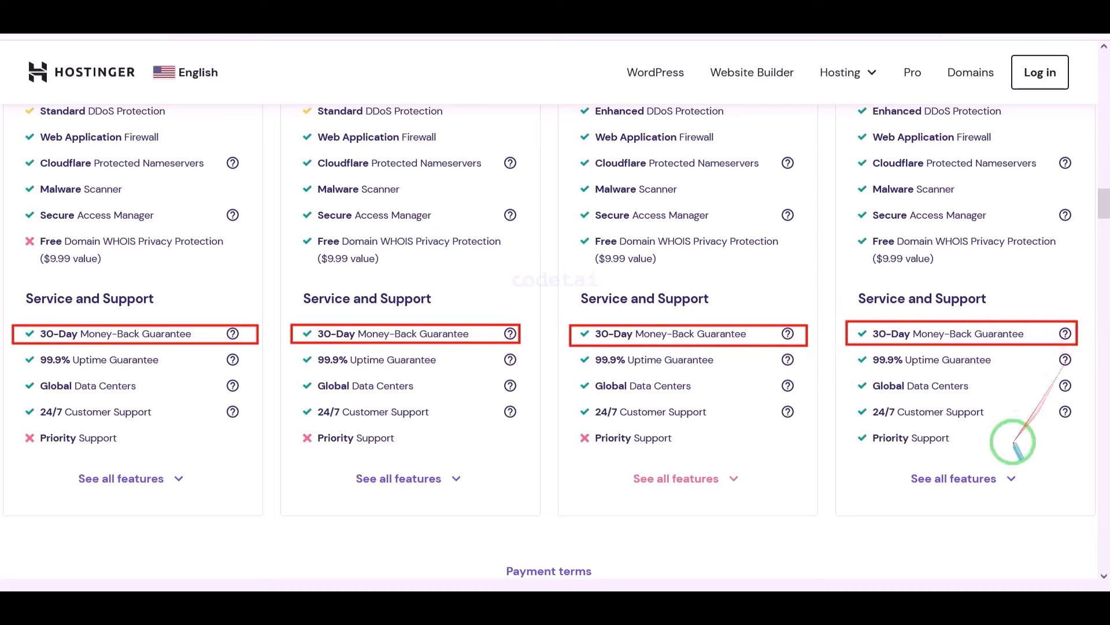
key("e")
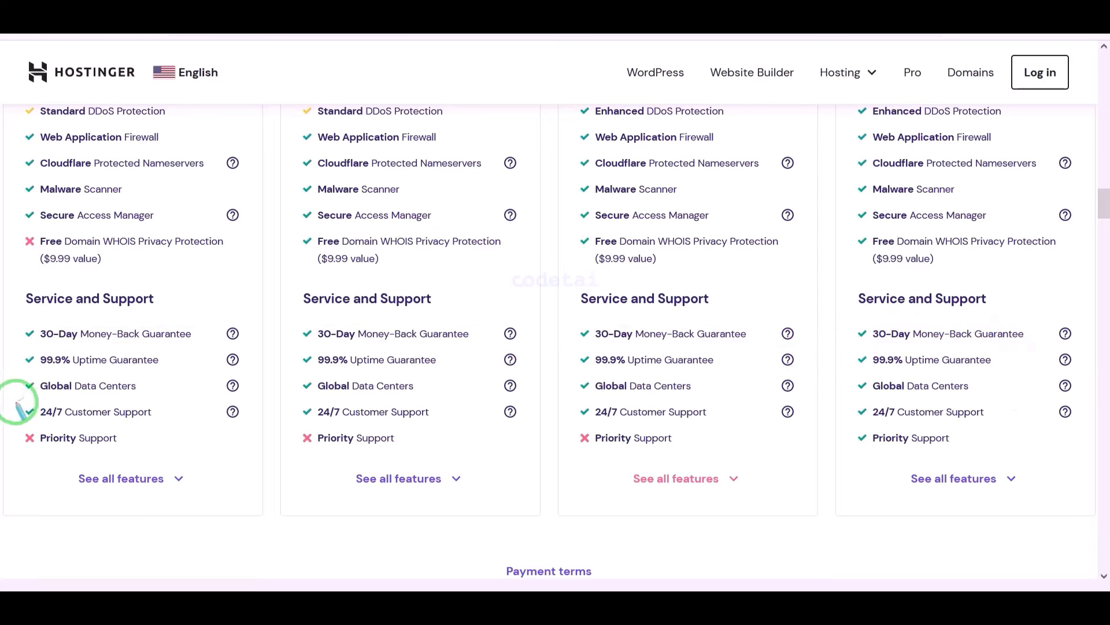
mouse_move(99, 411)
left_mouse_down()
mouse_move(228, 422)
mouse_move(1072, 422)
left_mouse_up()
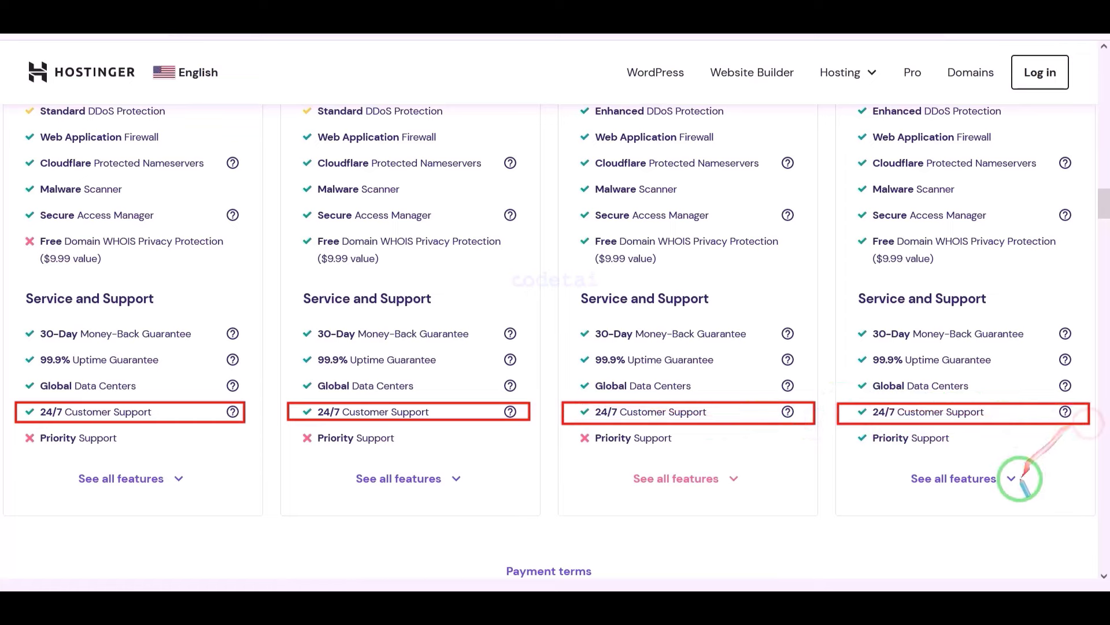
key("Escape")
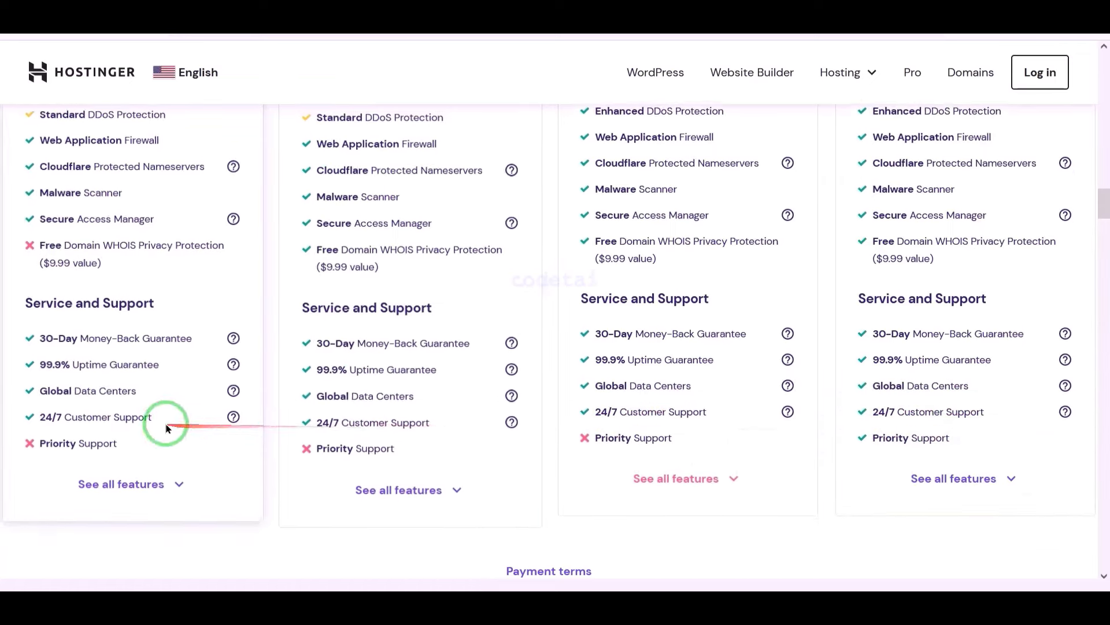
Return to the Single, Premium, Business and Cloud Startup plan cards
scroll(947, 455, "up", 15)
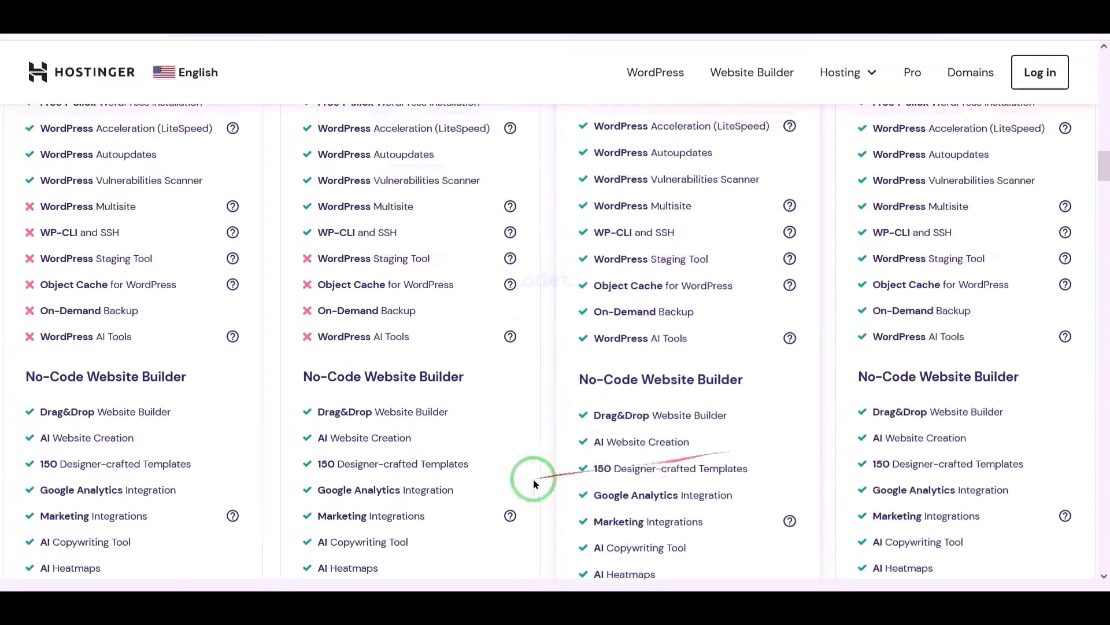
scroll(677, 456, "up", 9)
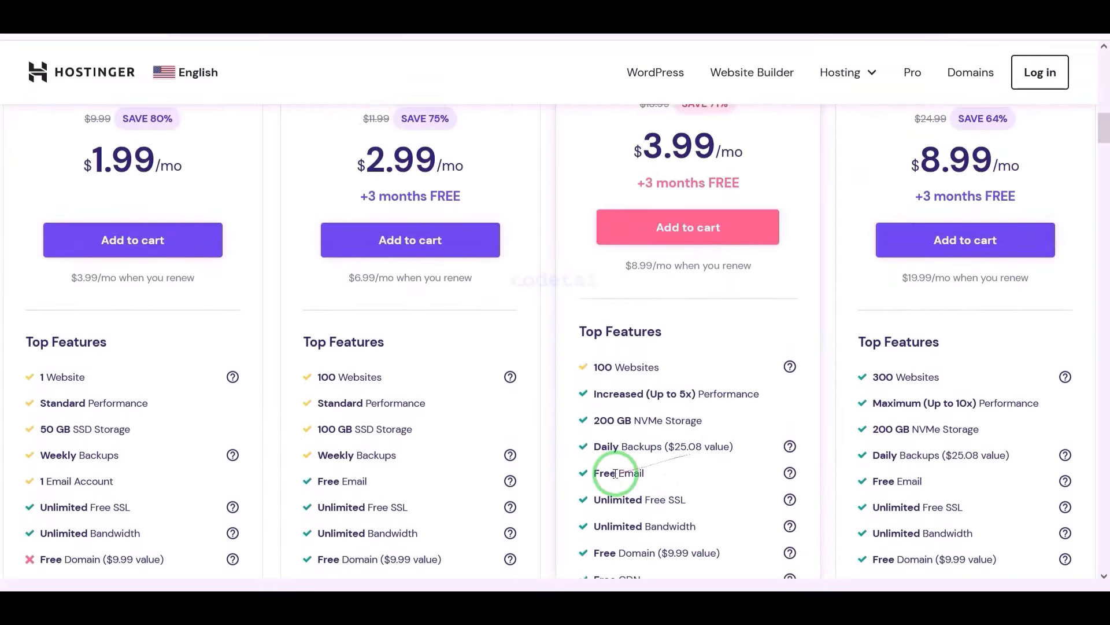
scroll(603, 485, "up", 2)
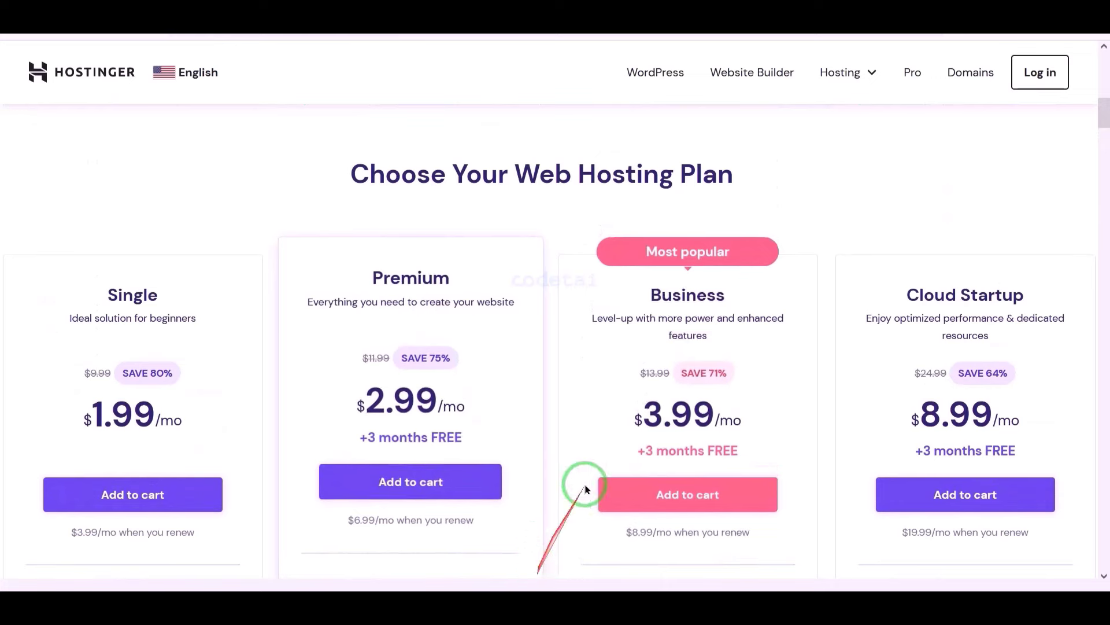
scroll(727, 398, "down", 2)
scroll(658, 393, "up", 2)
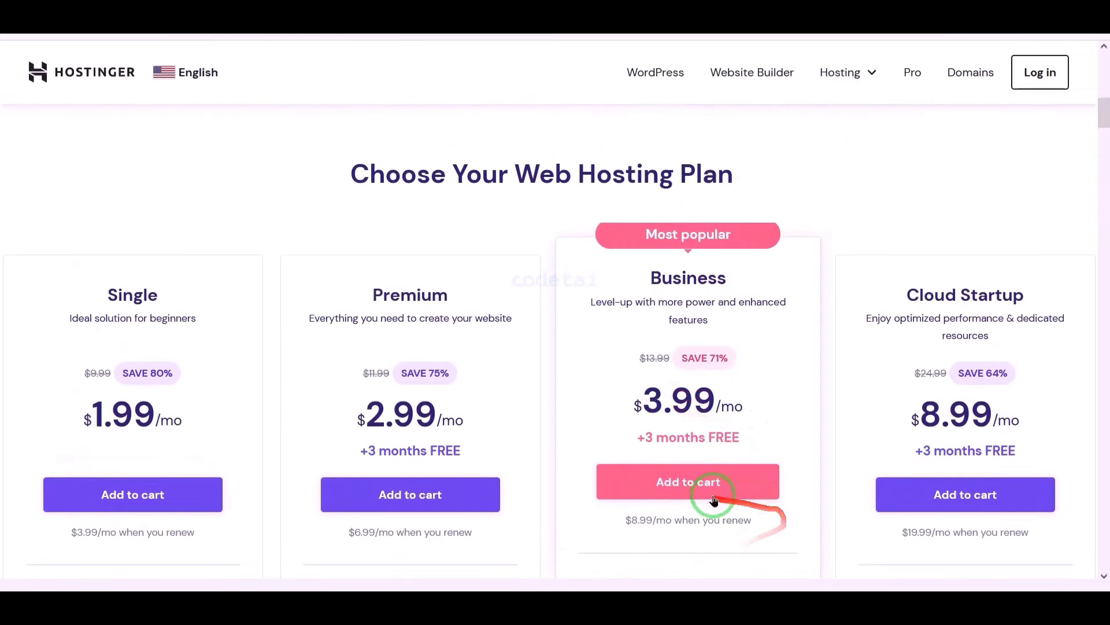
Add the Business plan to the cart with a 12-month billing period
left_click(673, 495)
scroll(465, 320, "down", 4)
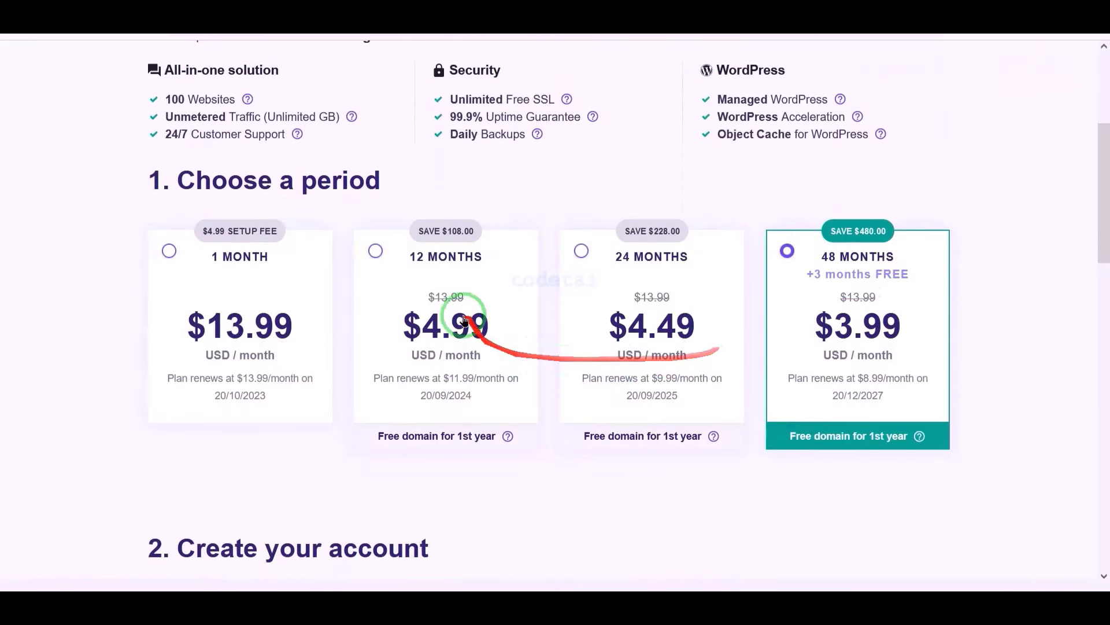
left_click(383, 259)
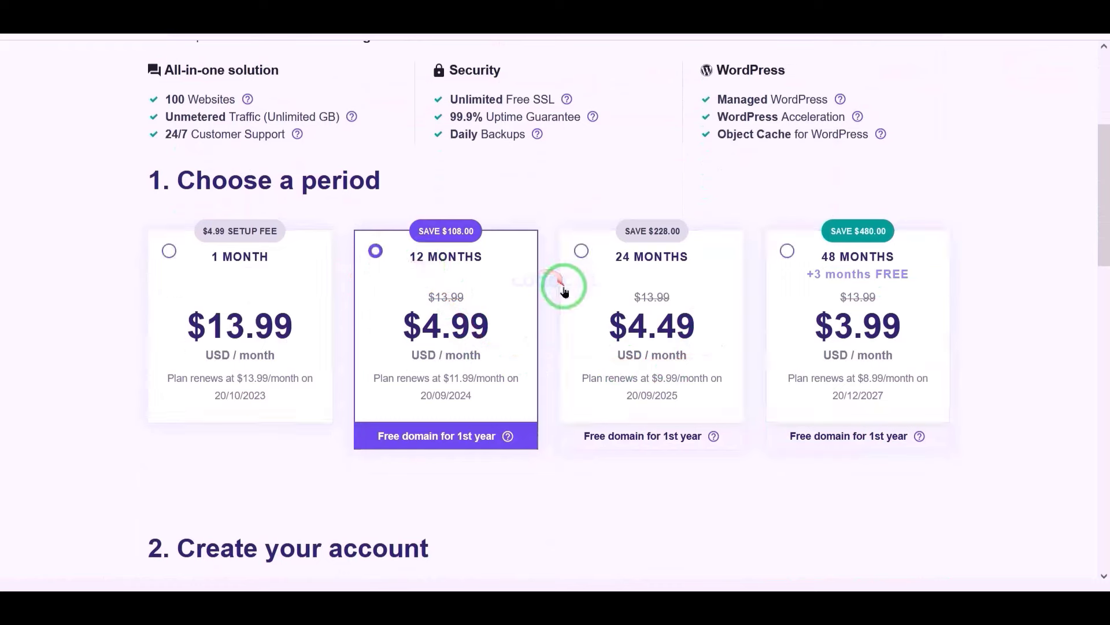
scroll(578, 295, "down", 6)
Sign in to the Hostinger checkout with a Google account
mouse_move(112, 198)
mouse_move(116, 202)
left_mouse_down()
mouse_move(994, 288)
mouse_move(838, 217)
left_mouse_up()
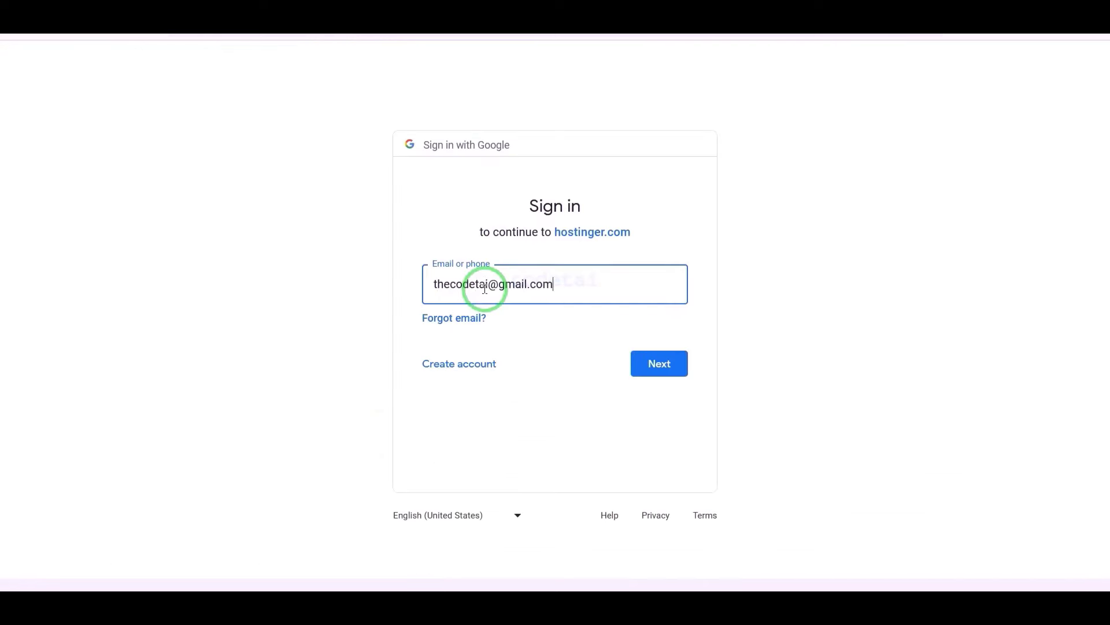
key("Return")
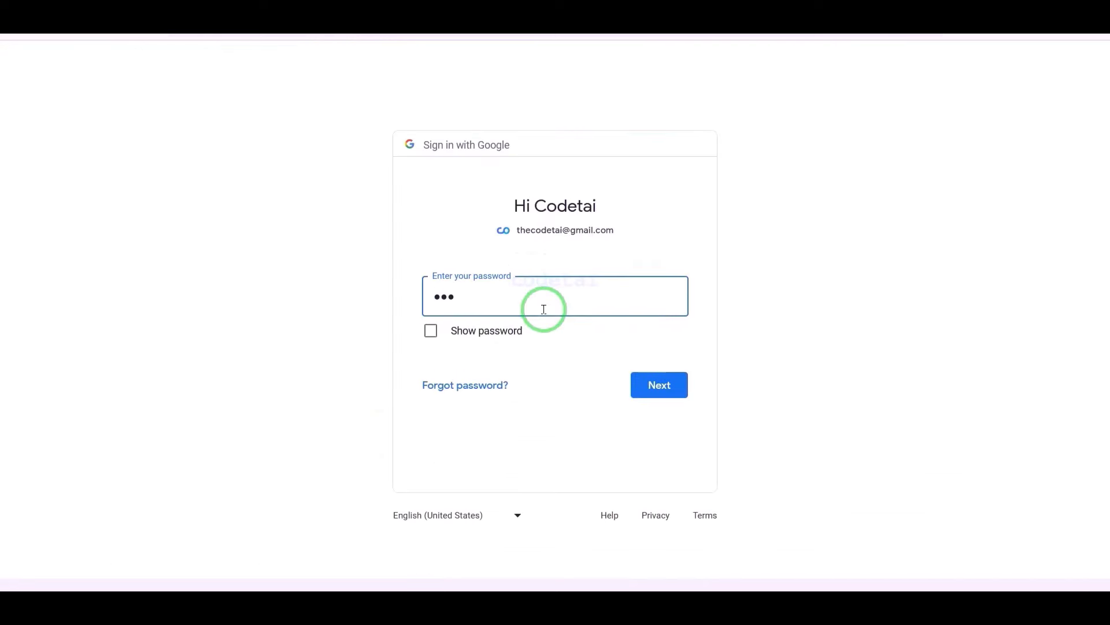
key("Return")
left_click(664, 316)
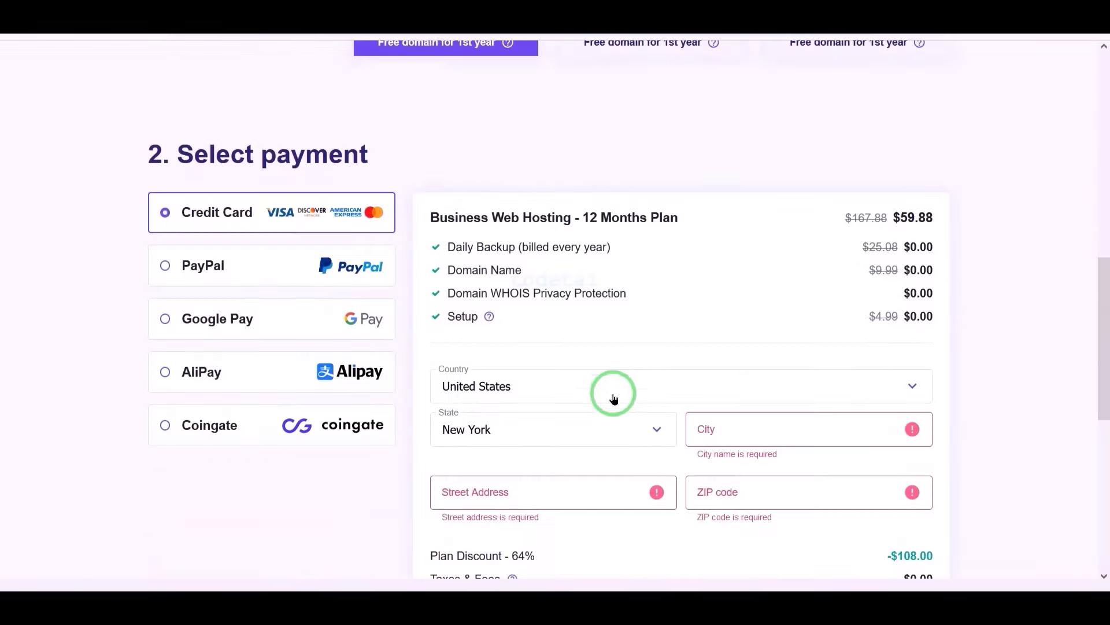
Highlight the 64% plan discount and the $59.88 total in the order summary
scroll(614, 388, "down", 5)
mouse_move(415, 291)
left_mouse_down()
mouse_move(751, 347)
mouse_move(881, 398)
left_mouse_up()
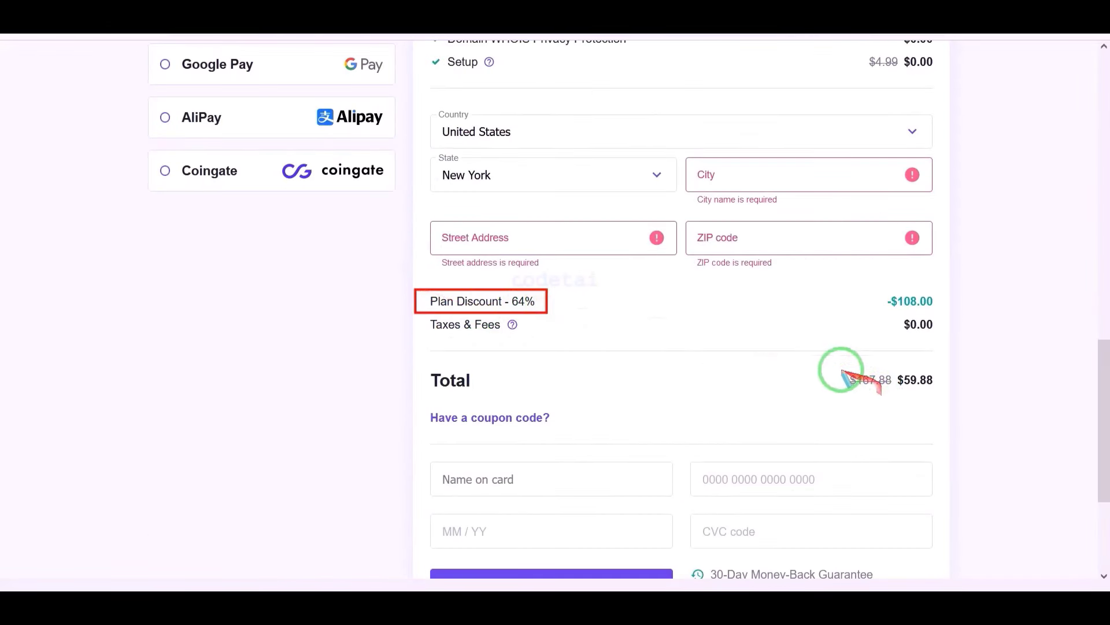
left_click_drag(858, 363, 953, 395)
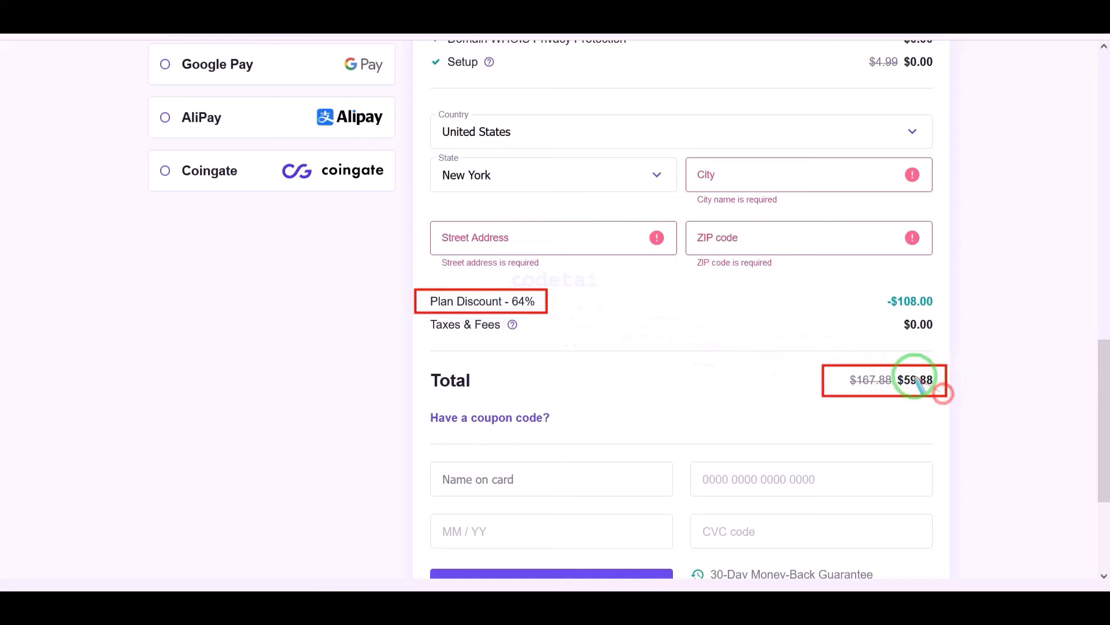
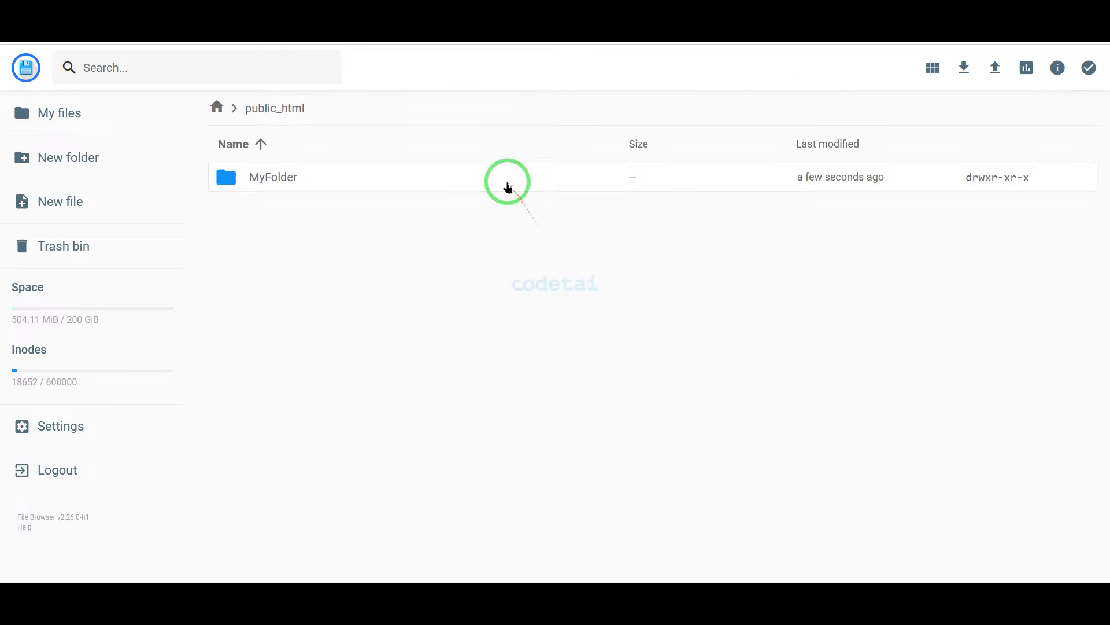
Move all five items from MyFolder/Files (assets, core, install, .htaccess, index.php) into public_html
double_click(508, 184)
double_click(509, 183)
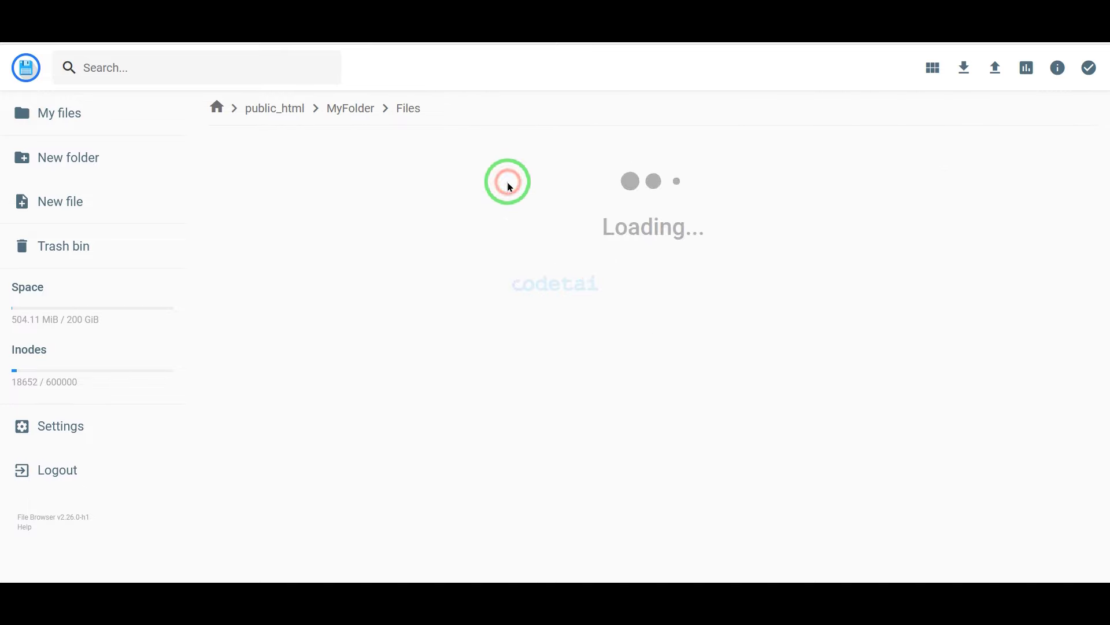
key("ctrl+a")
left_click(838, 68)
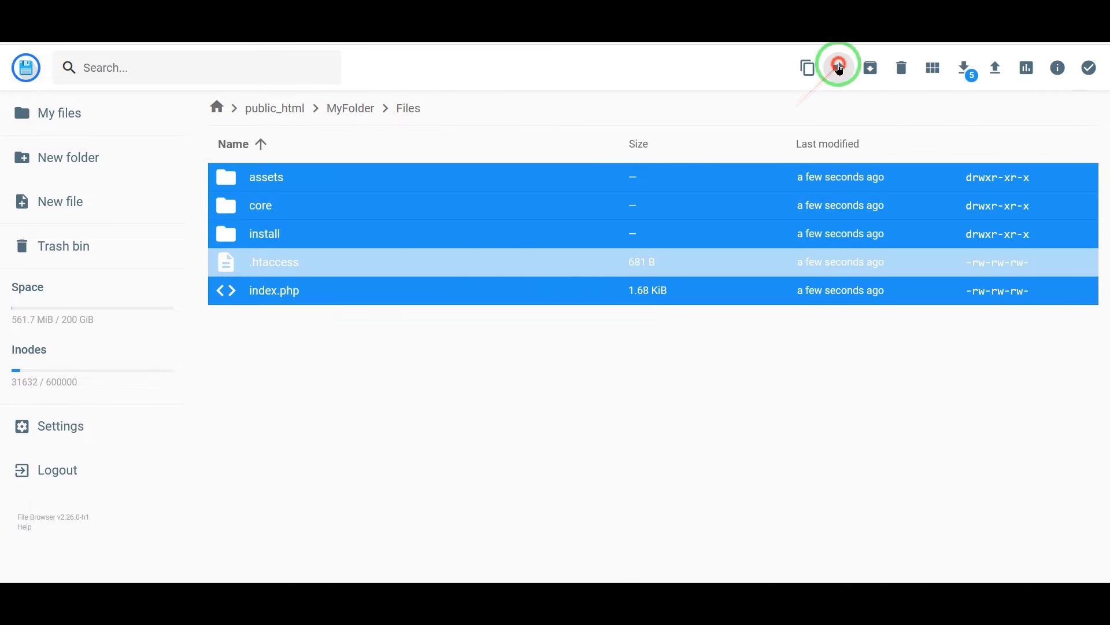
double_click(547, 231)
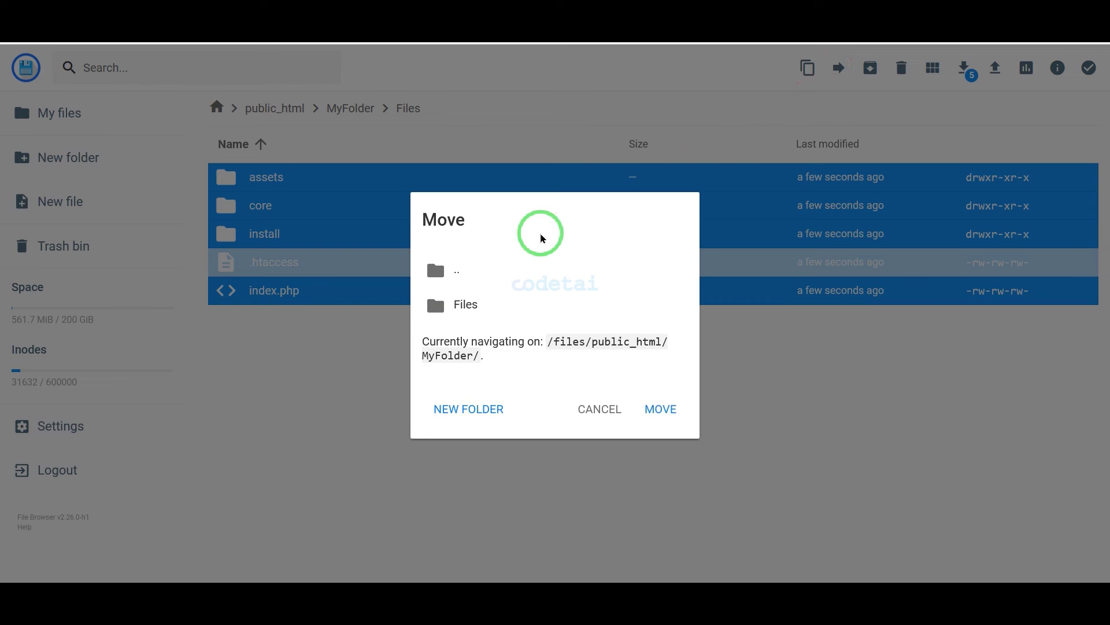
double_click(520, 259)
double_click(512, 277)
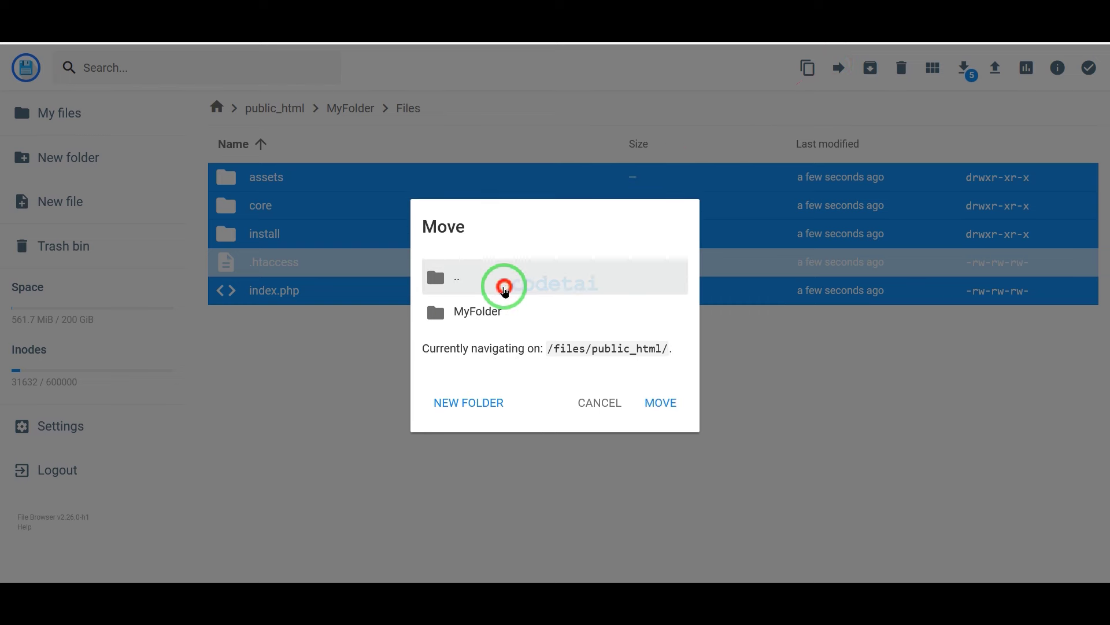
left_click(505, 292)
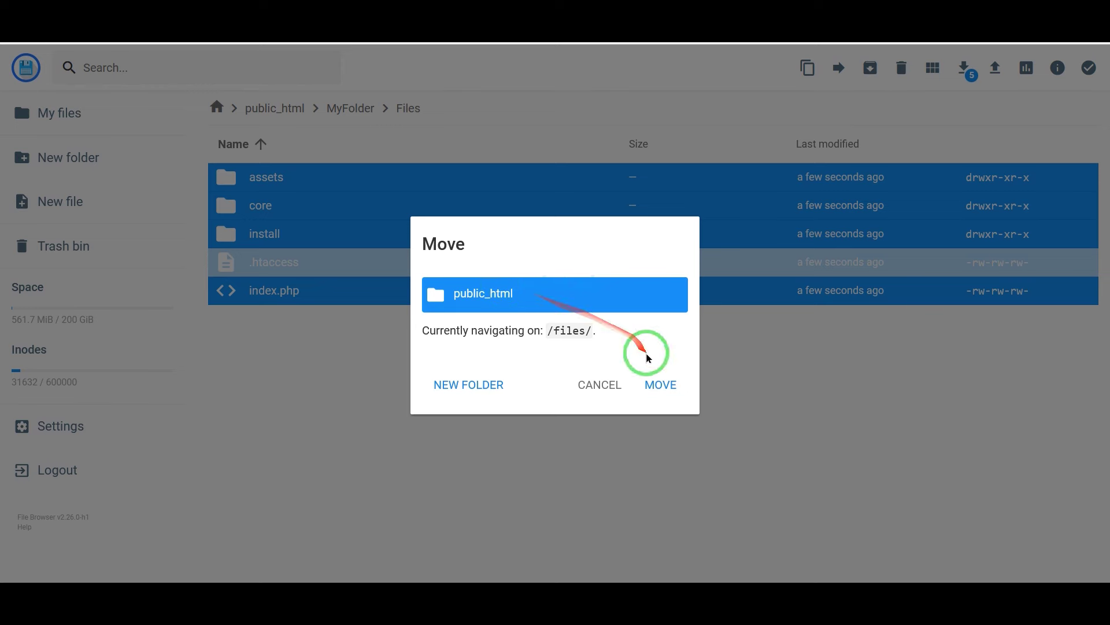
left_click(661, 385)
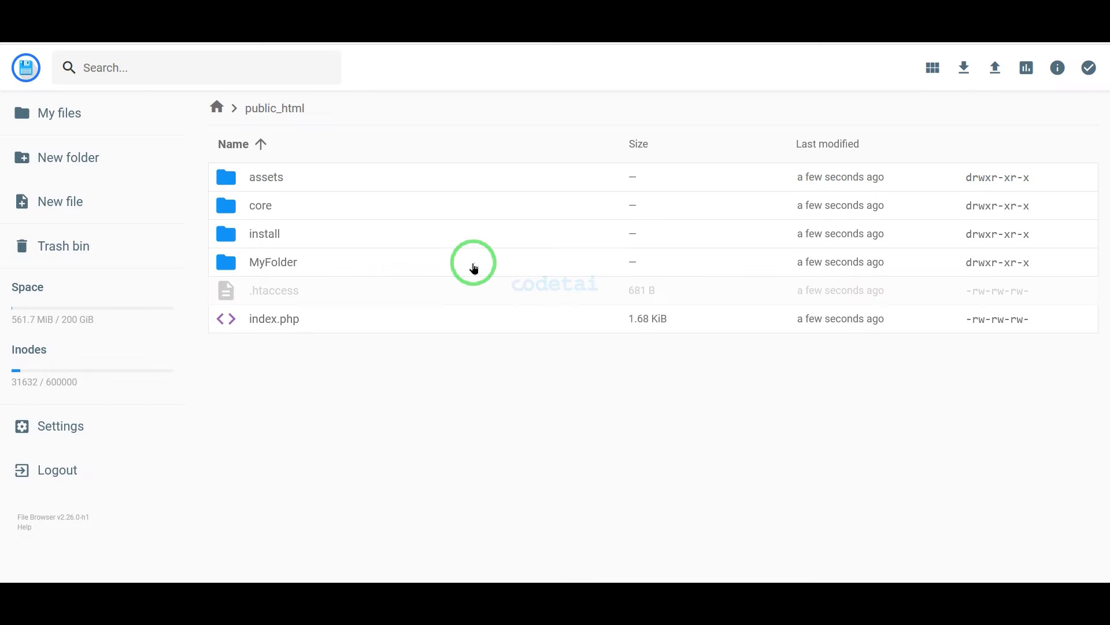
Permanently delete the now-empty MyFolder
left_click(474, 265)
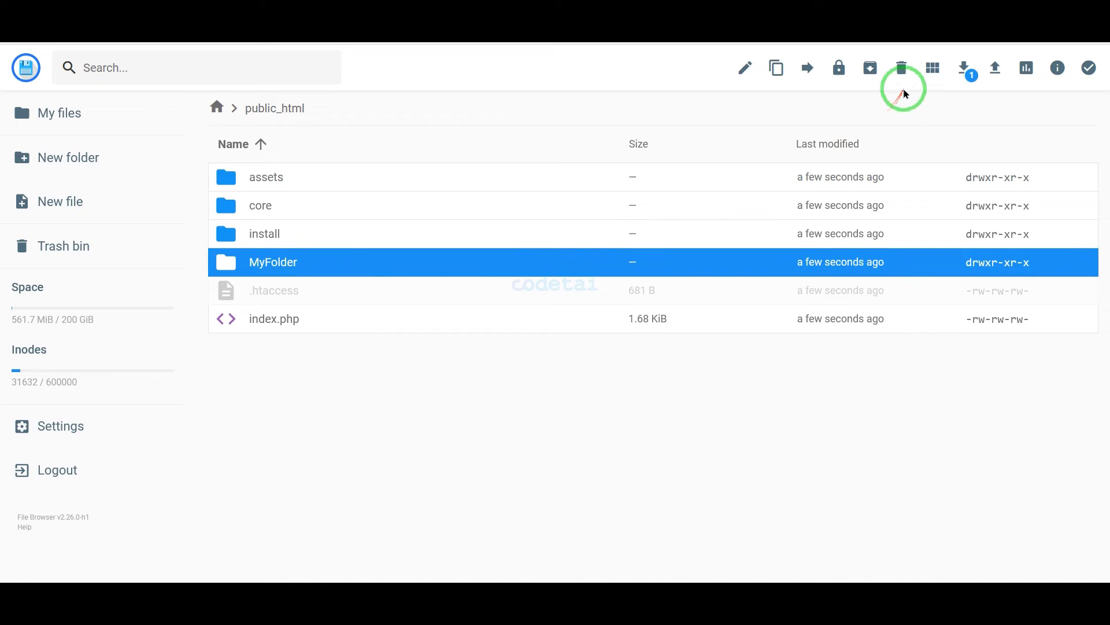
left_click(903, 71)
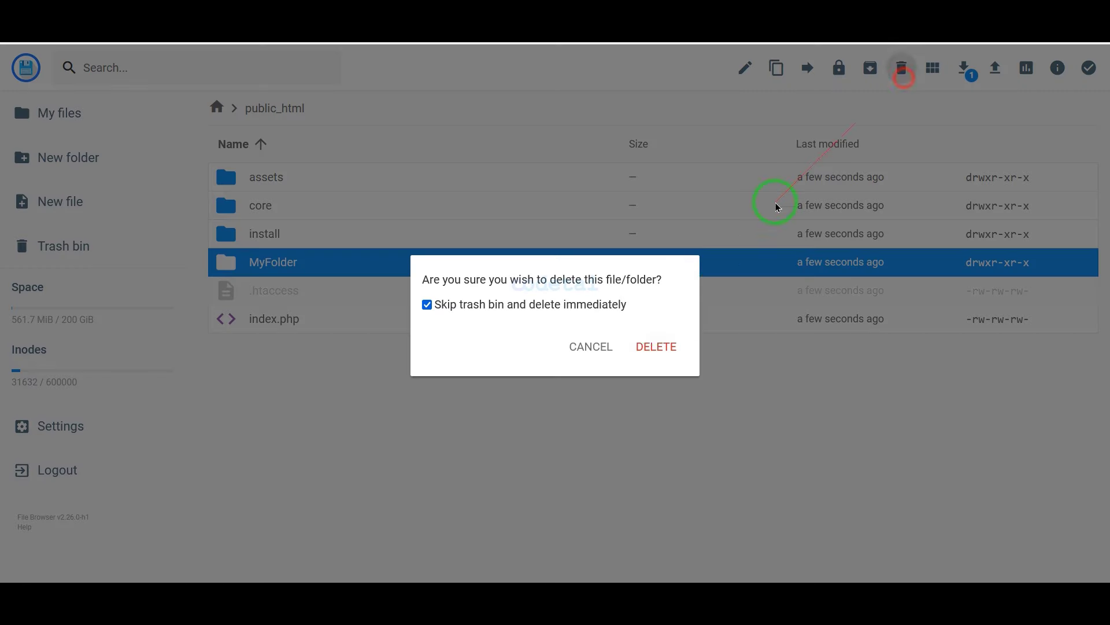
left_click(647, 345)
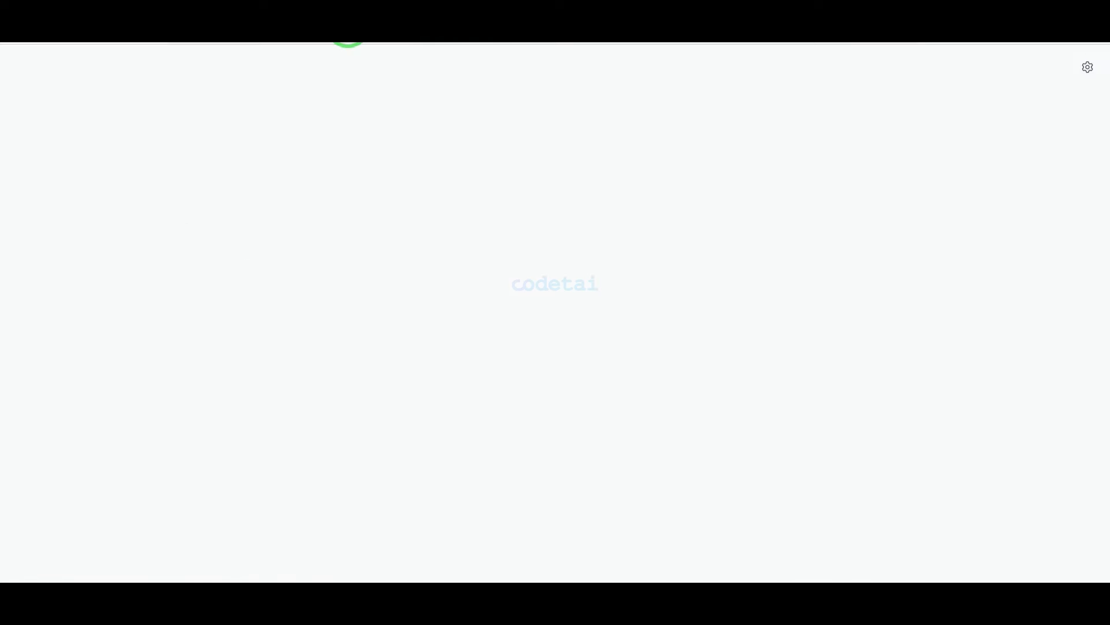
Load codetai.net and accept the ViserLab installer's terms to reach the requirements check
type("coe")
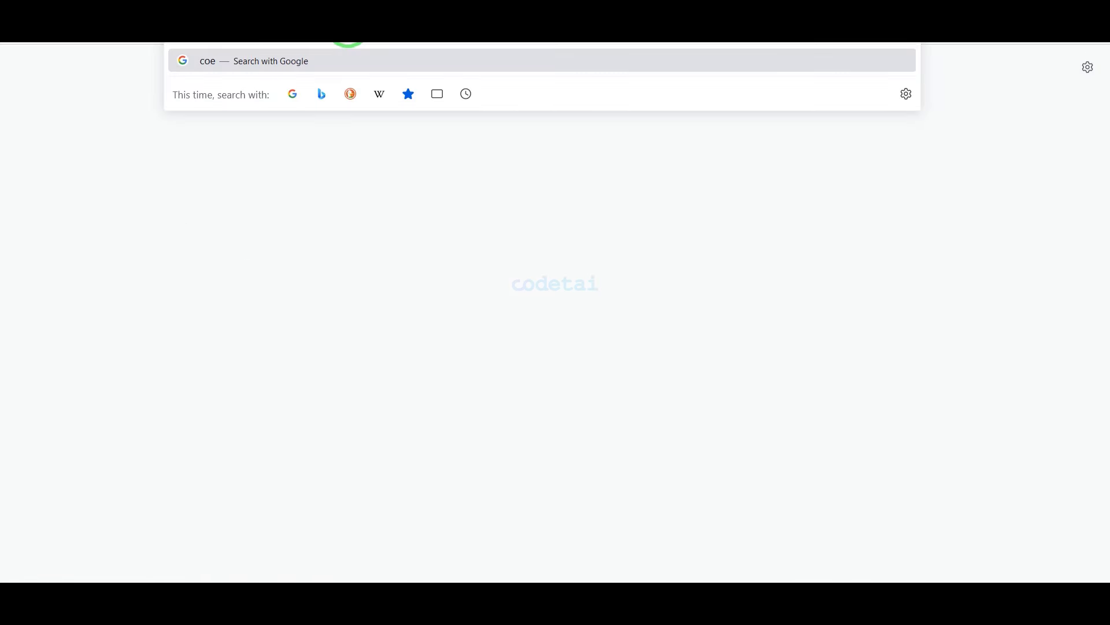
type("ene")
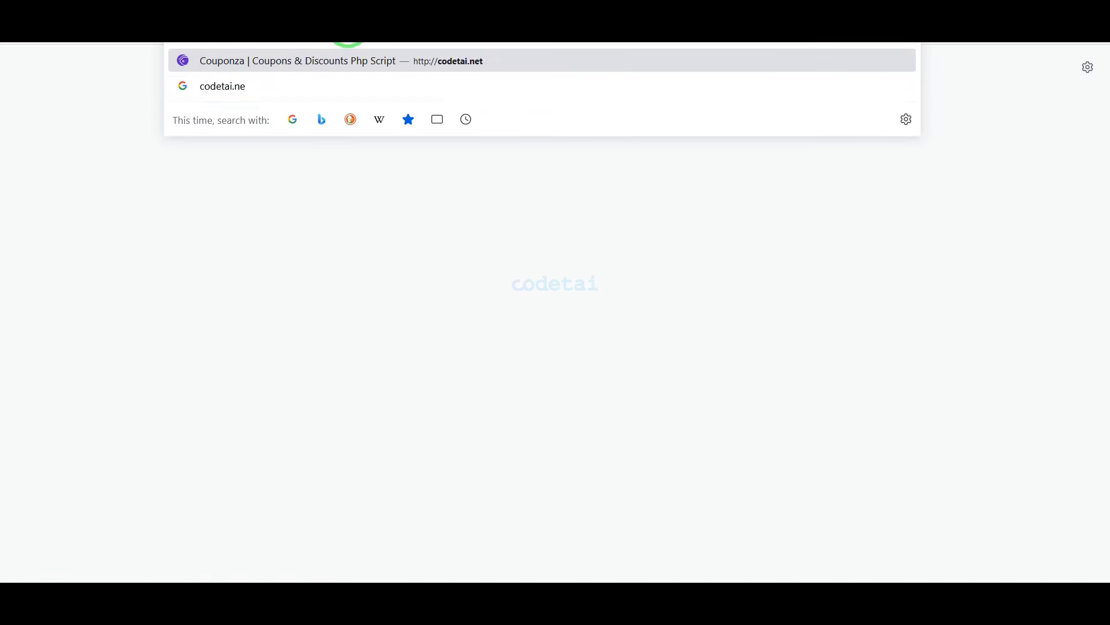
key("Return")
scroll(744, 428, "down", 5)
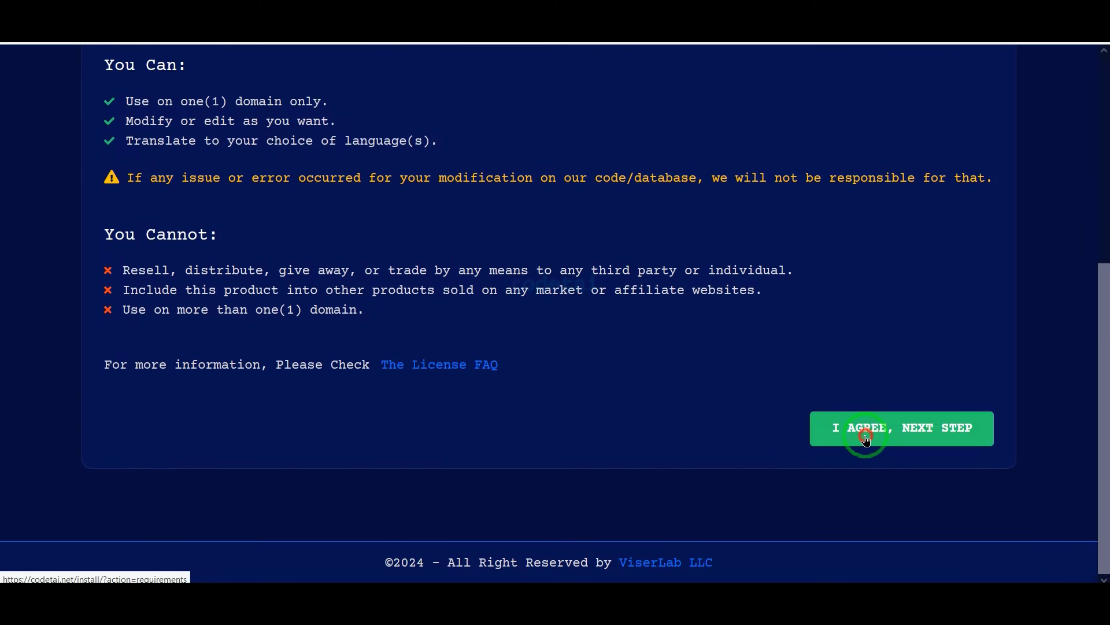
left_click(866, 440)
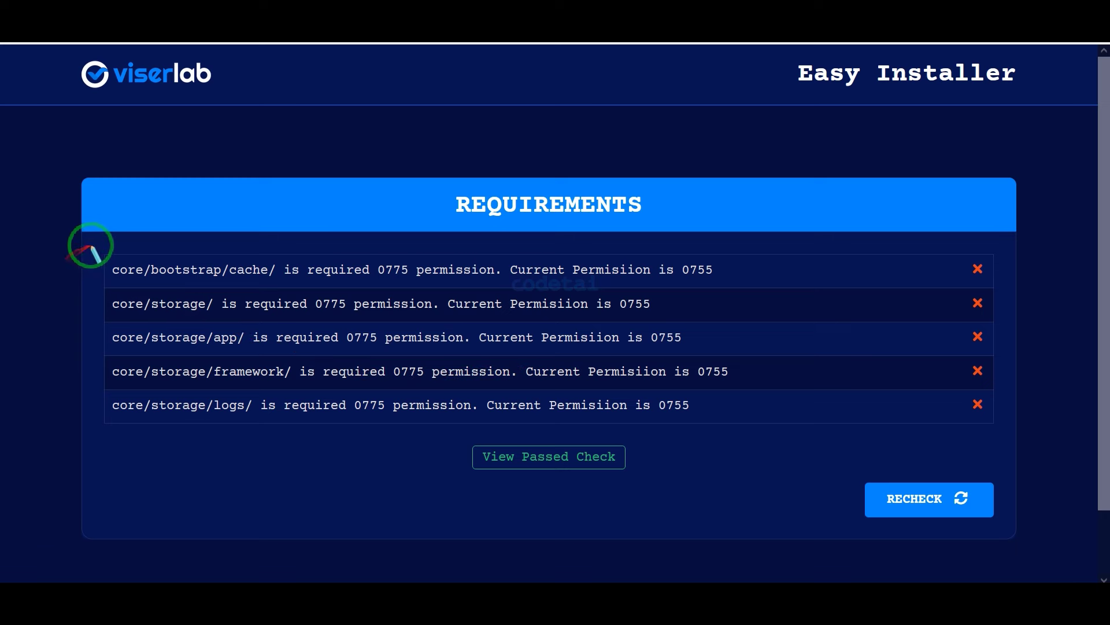
mouse_move(95, 246)
left_mouse_down()
mouse_move(796, 344)
mouse_move(1001, 404)
mouse_move(1007, 431)
left_mouse_up()
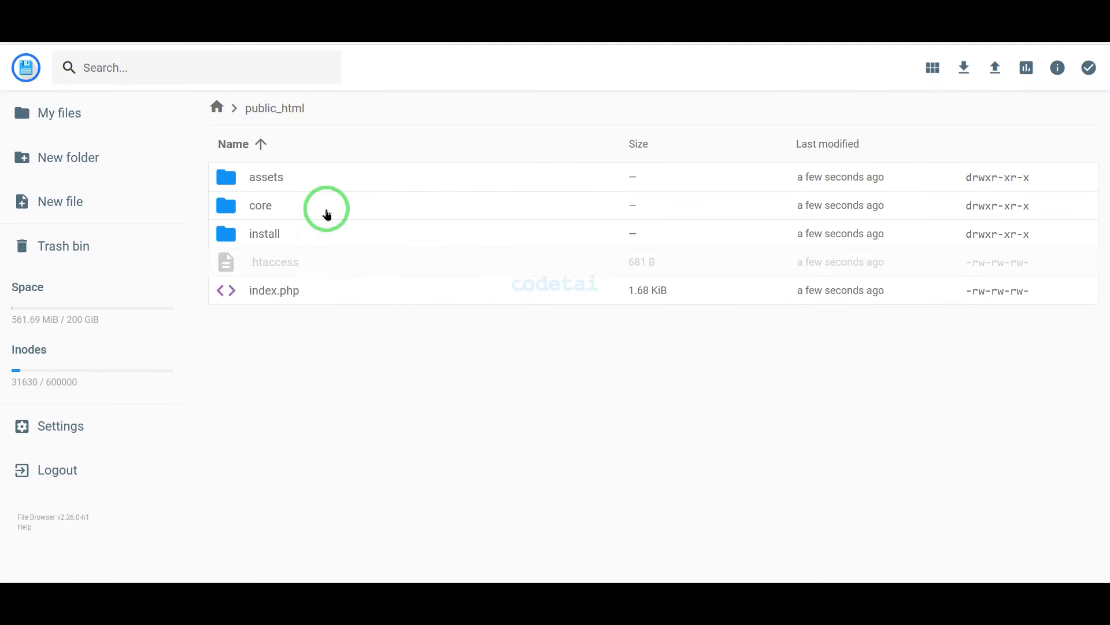
Give core/bootstrap/cache write permission for Group and Others
double_click(327, 213)
double_click(325, 214)
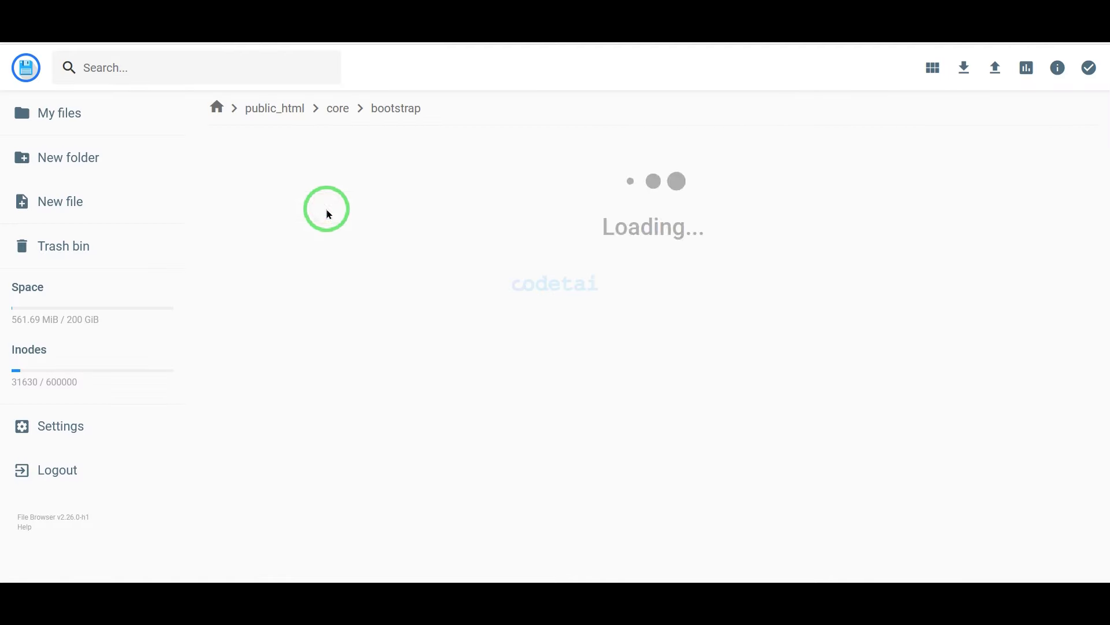
right_click(352, 179)
left_click(419, 318)
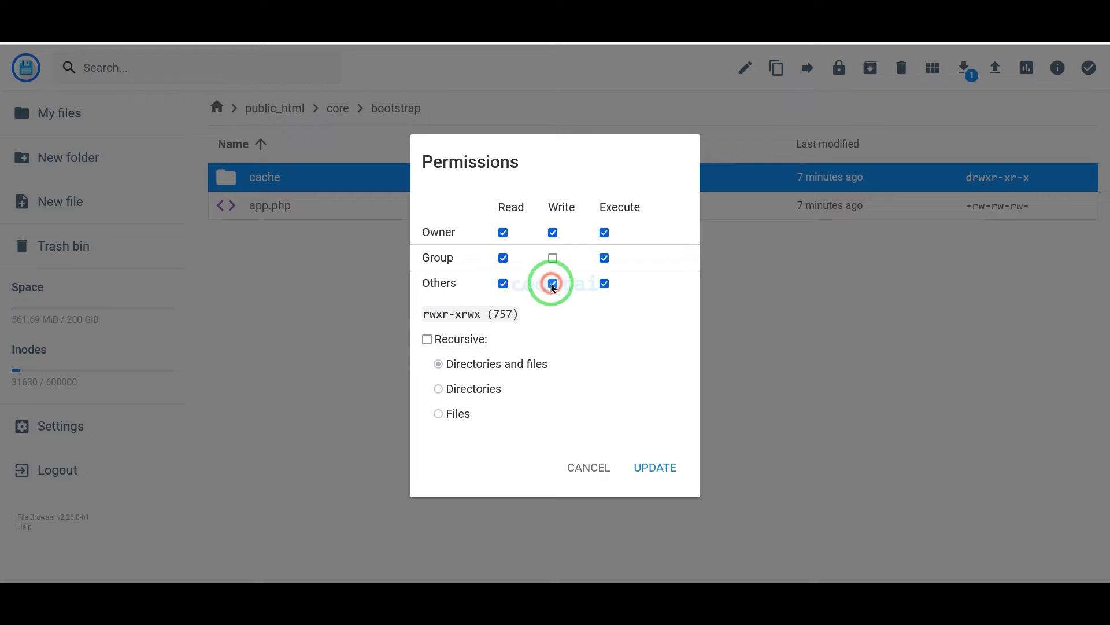
left_click(659, 466)
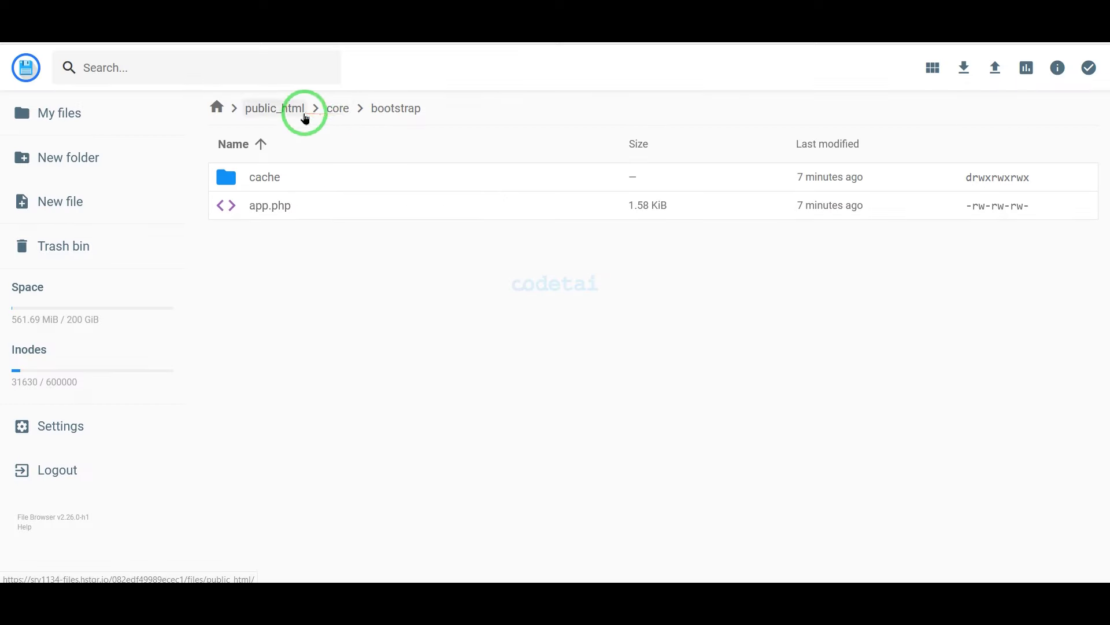
Set the core/storage folder permissions to 777
left_click(284, 115)
double_click(316, 211)
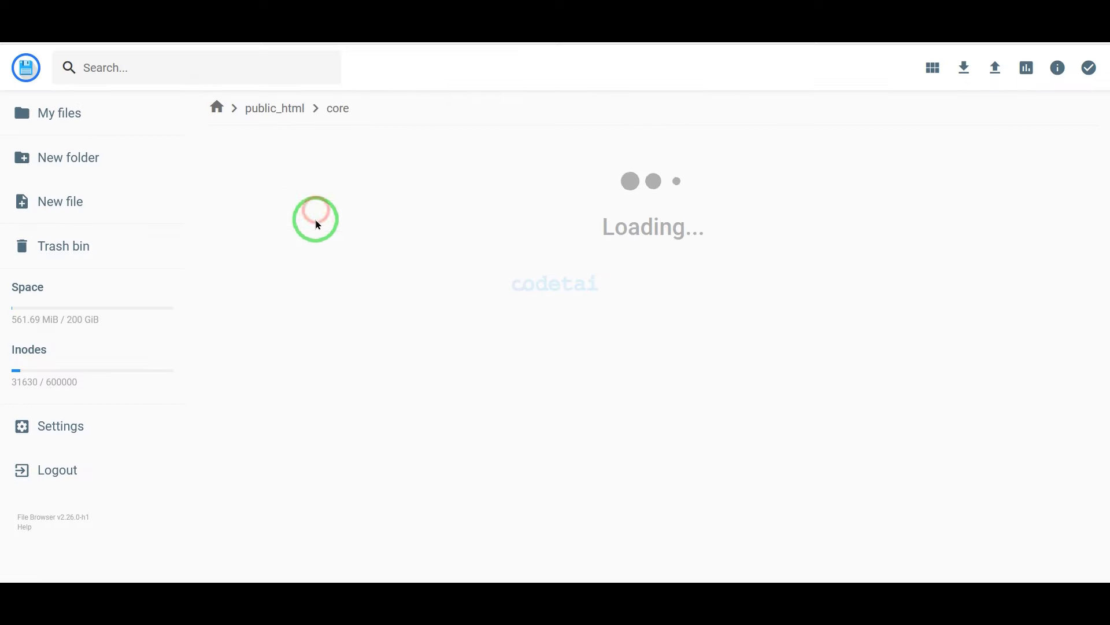
left_click(298, 370)
right_click(297, 373)
left_click(359, 509)
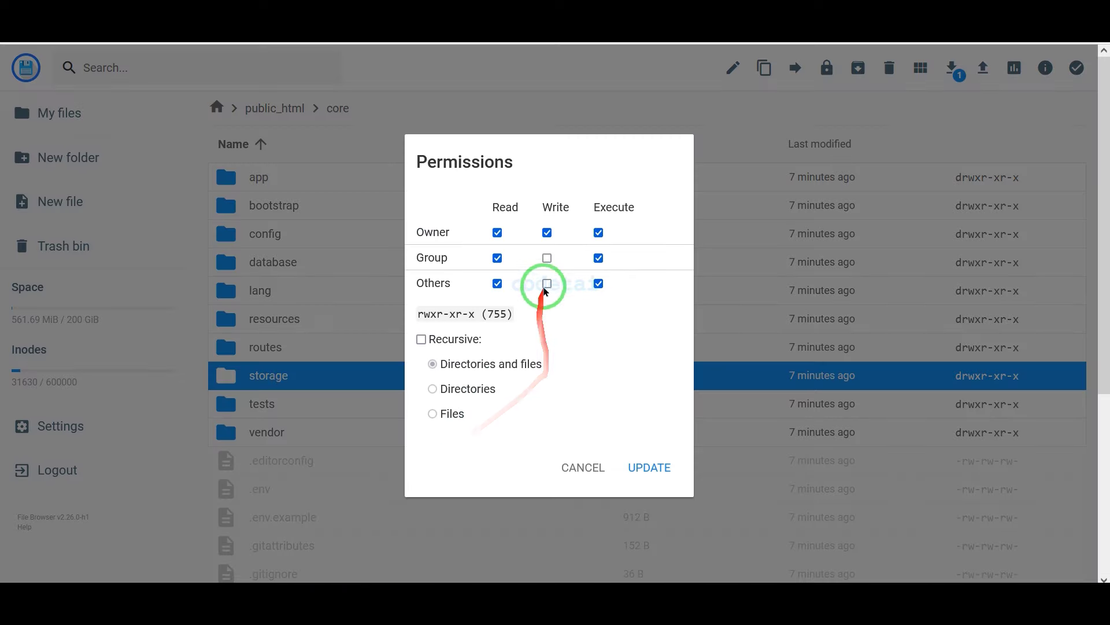
left_click(549, 258)
left_click(650, 466)
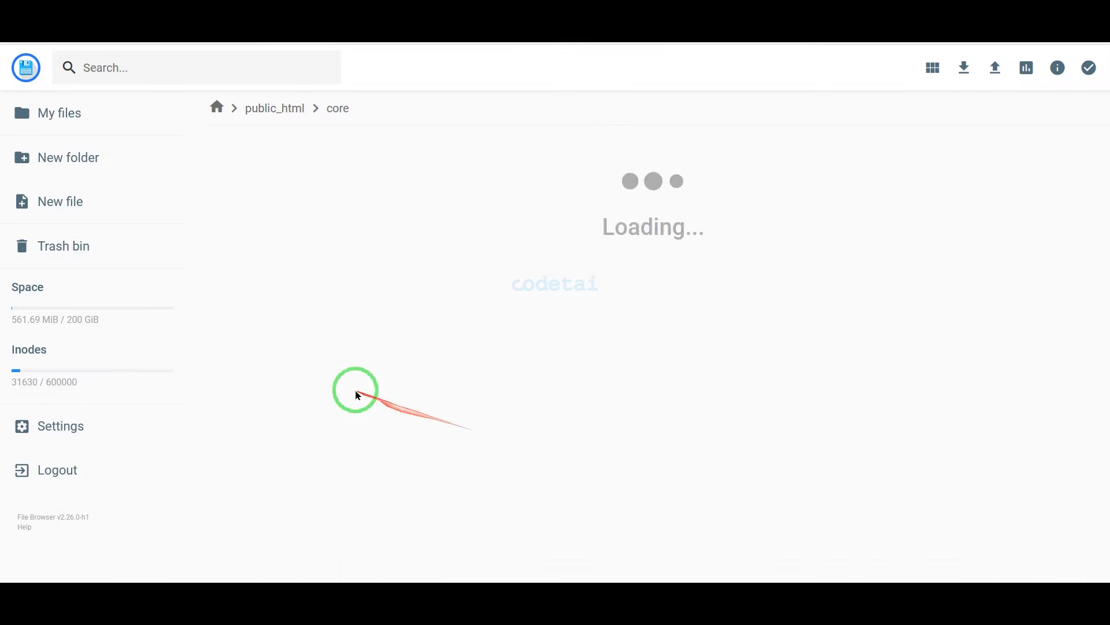
Make the app, framework and logs folders inside storage writable by Group and Others
double_click(340, 377)
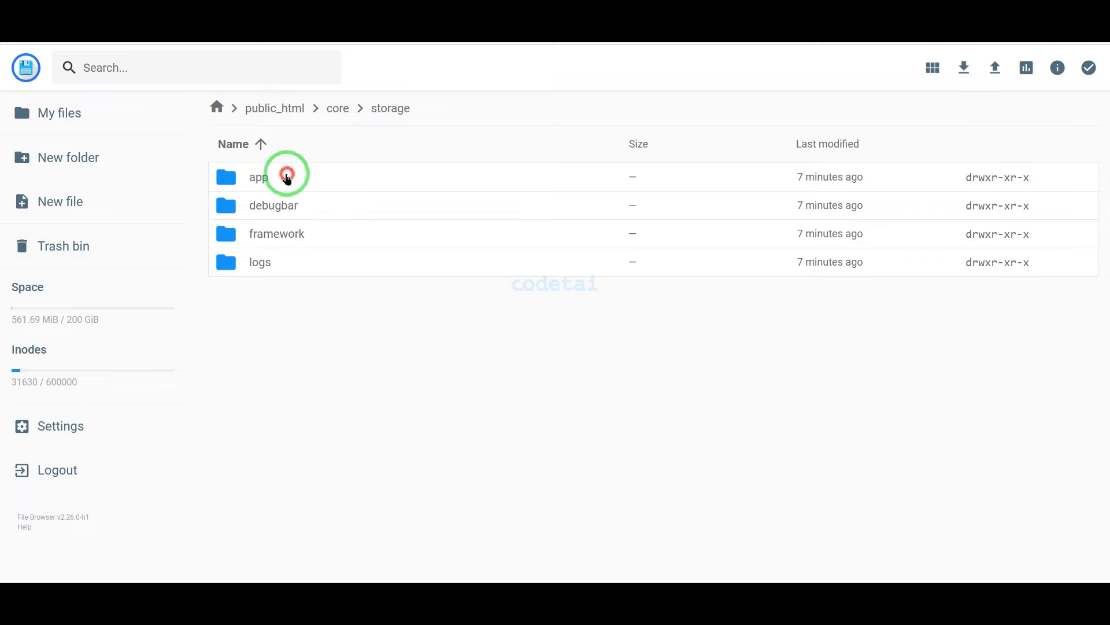
right_click(287, 178)
left_click(337, 310)
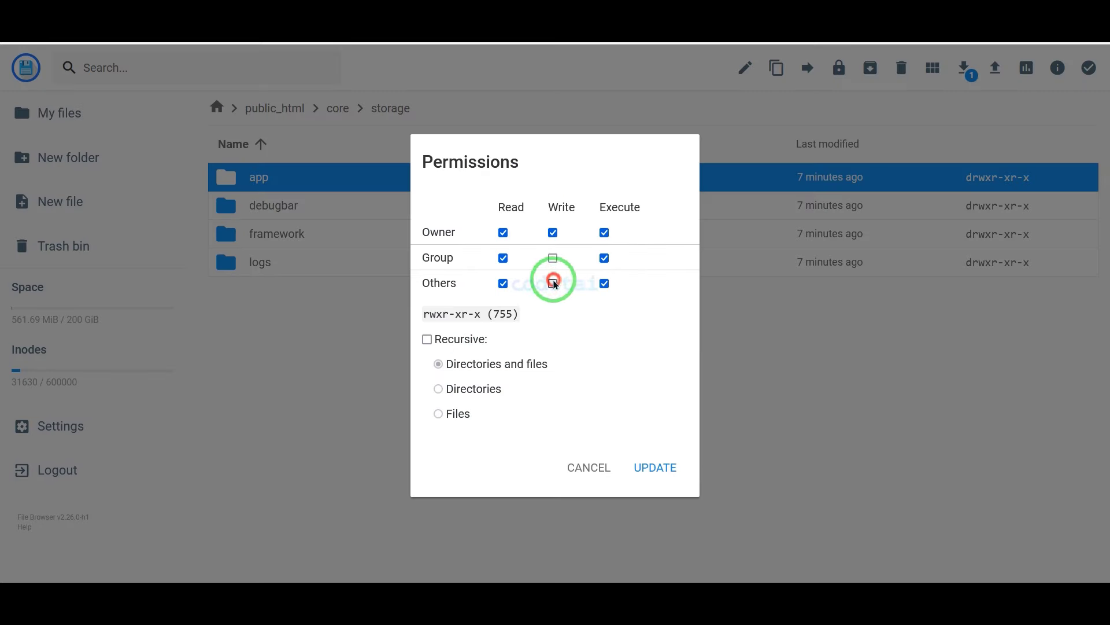
left_click(635, 469)
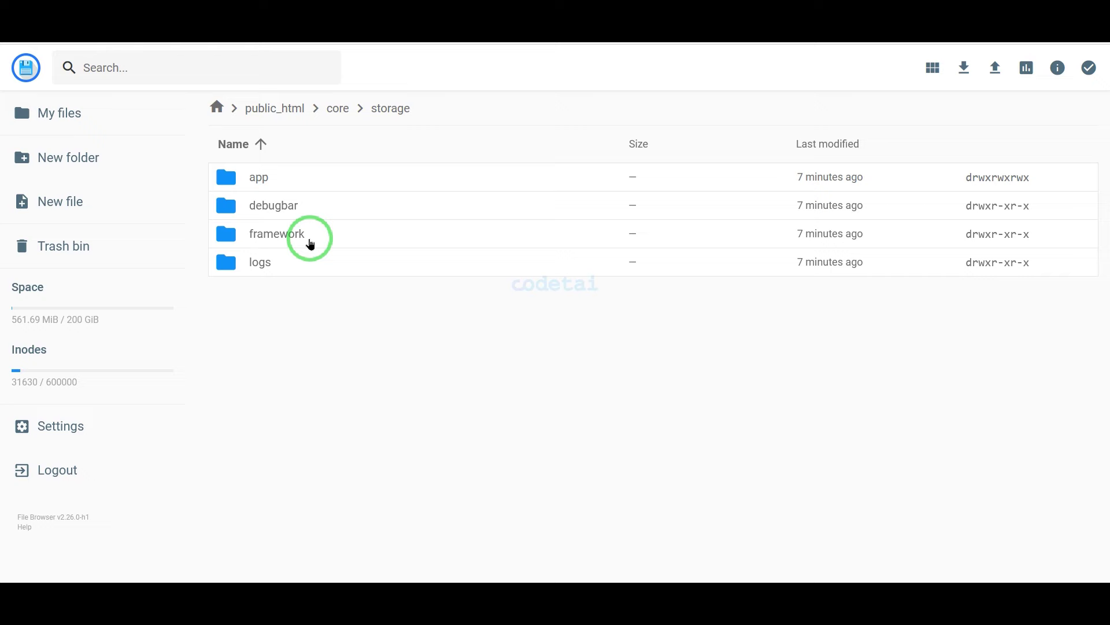
right_click(310, 243)
left_click(360, 389)
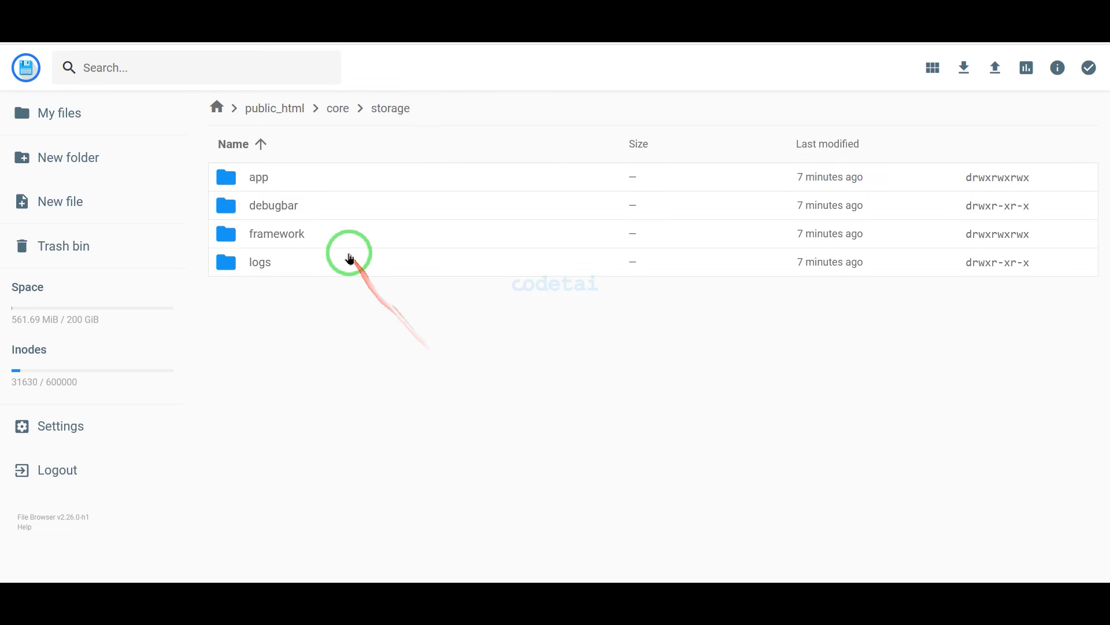
right_click(352, 254)
left_click(397, 395)
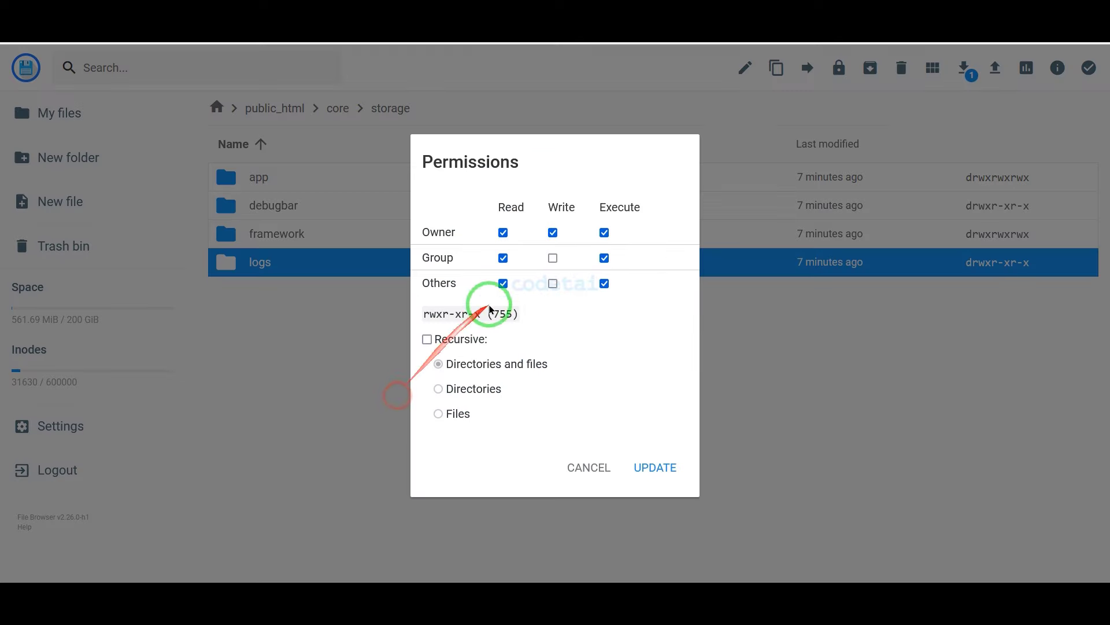
left_click(656, 468)
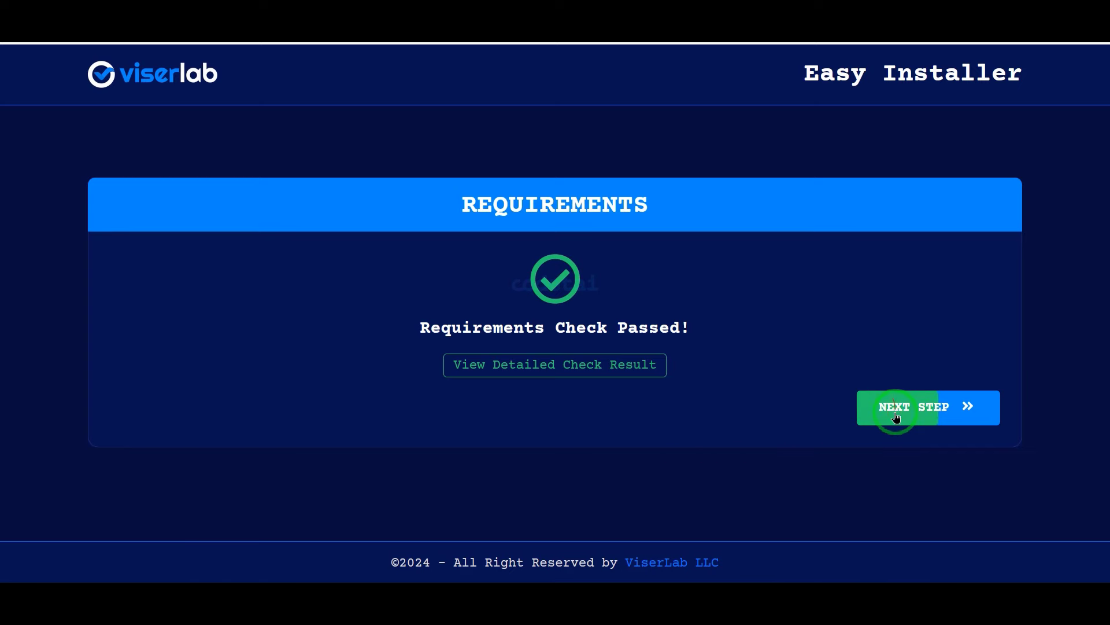
Continue past the passed requirements check, review the Database Details form, and open hPanel's Databases Management
left_click(896, 416)
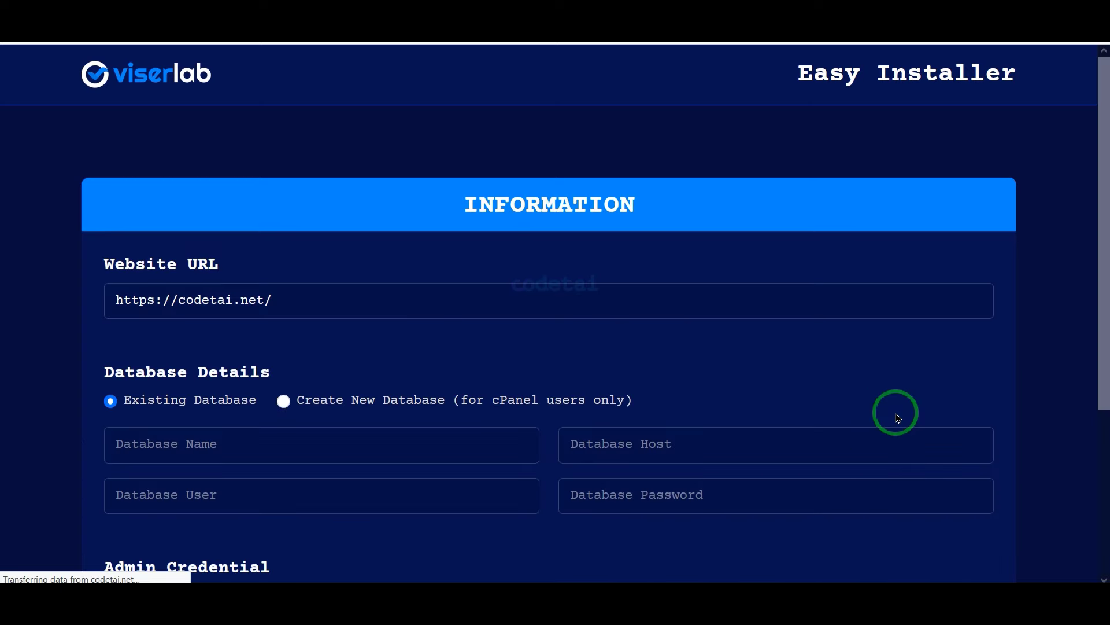
scroll(898, 418, "down", 5)
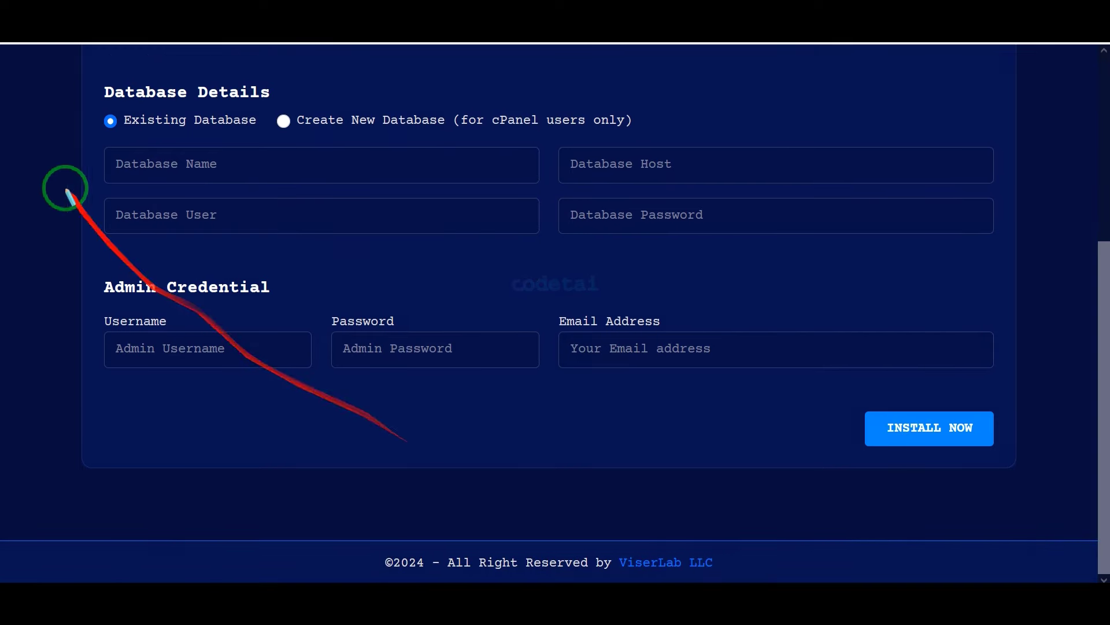
mouse_move(103, 67)
left_mouse_down()
mouse_move(895, 317)
mouse_move(1004, 356)
mouse_move(1011, 387)
left_mouse_up()
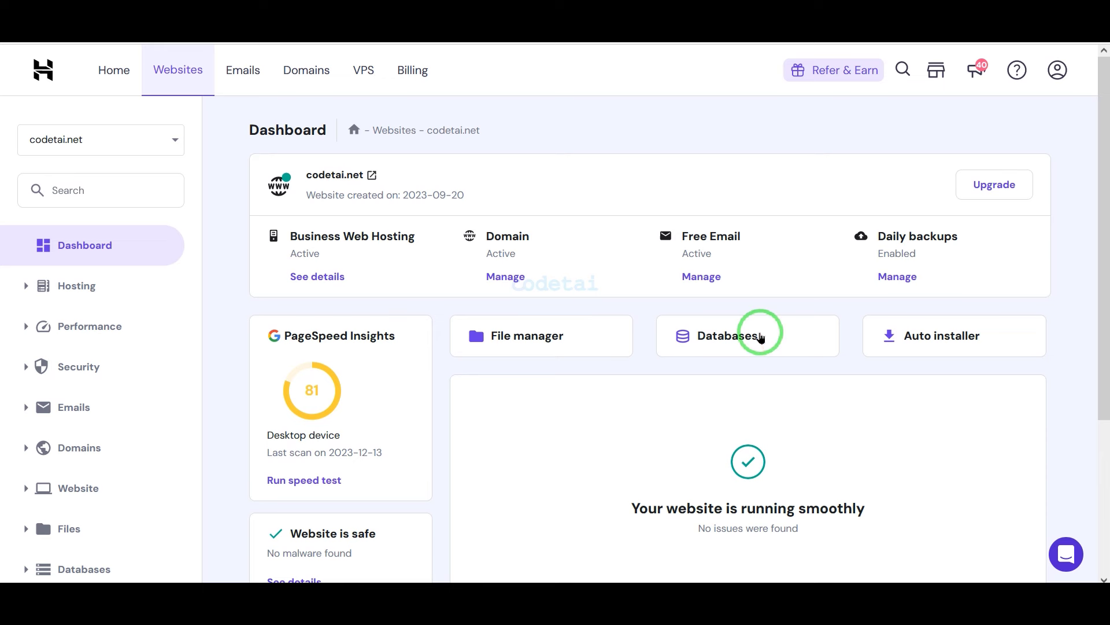
left_click(760, 338)
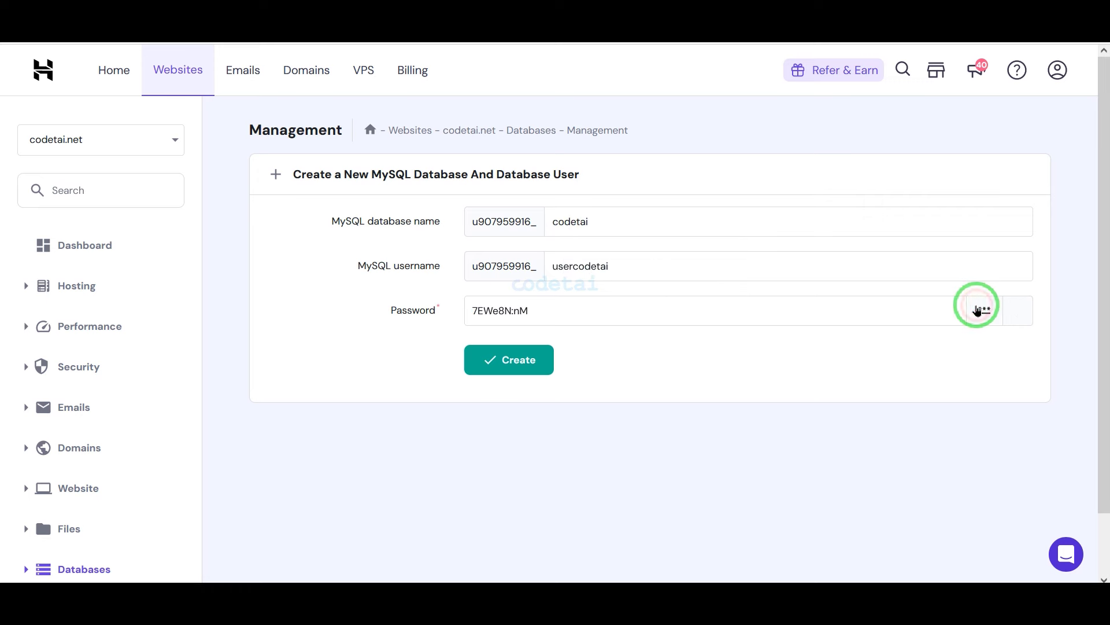
Create the codetai database and usercodetai user with a generated password, and paste the database name into the installer
left_click(977, 311)
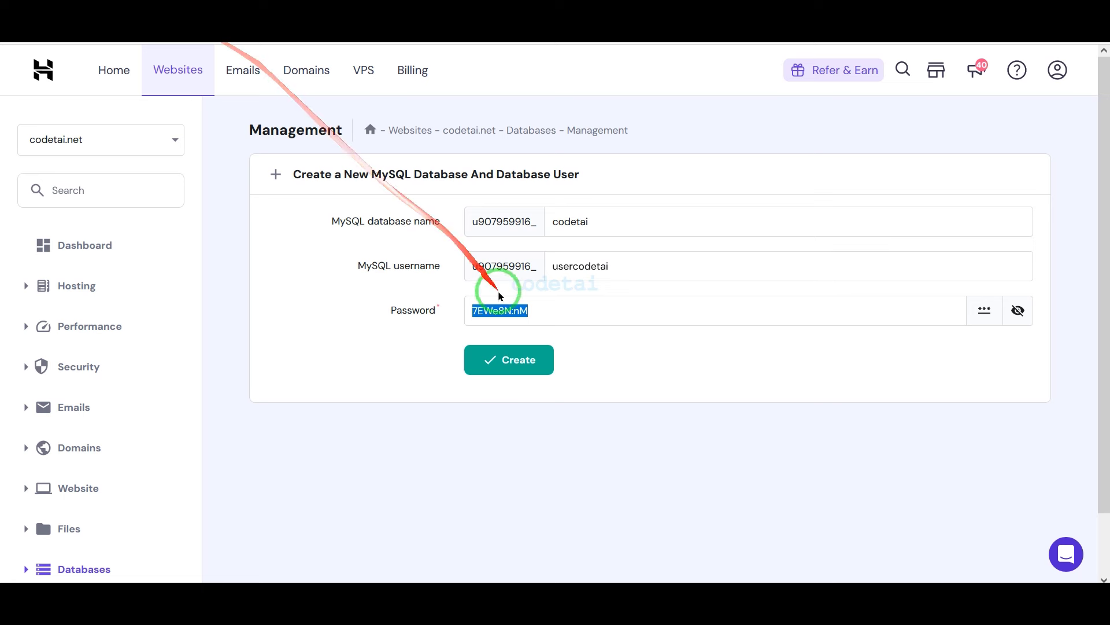
left_click(506, 359)
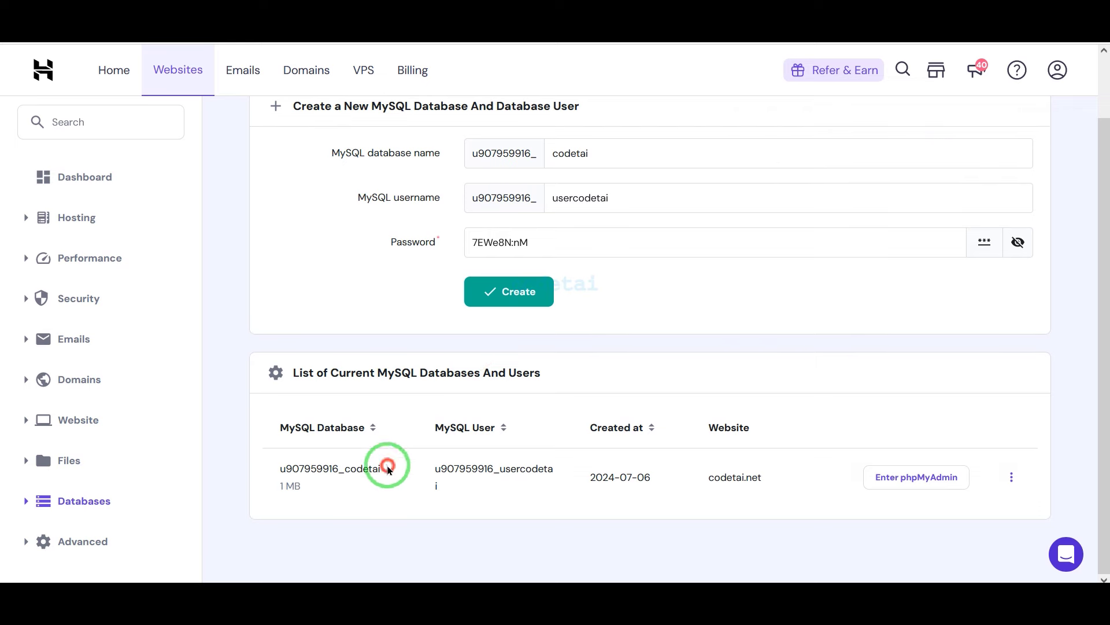
left_click_drag(381, 467, 280, 466)
right_click(289, 462)
left_click(356, 268)
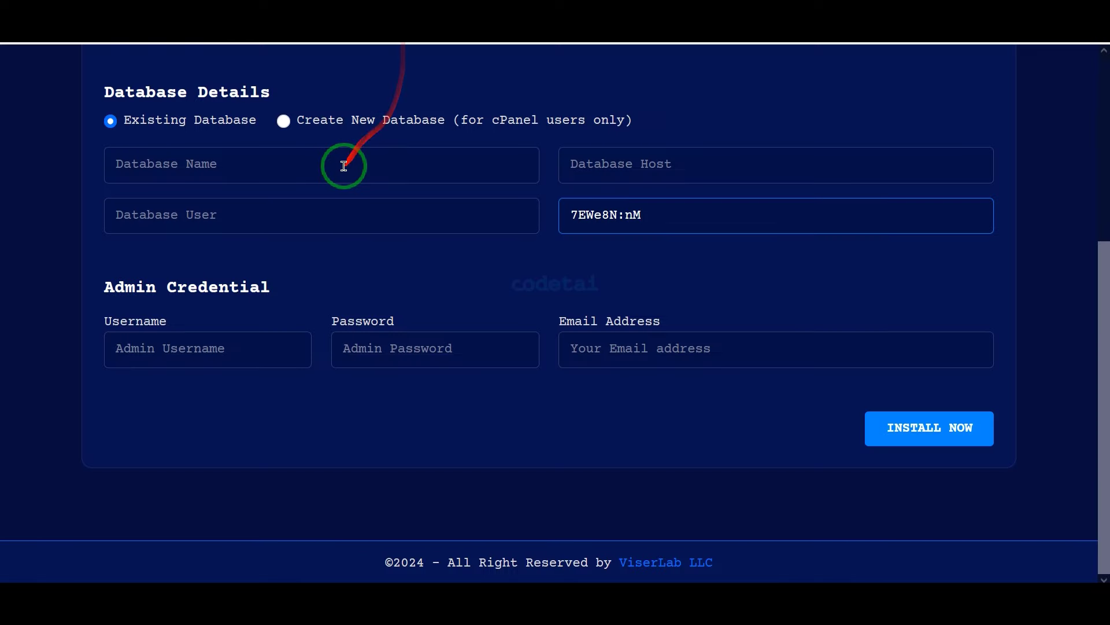
left_click(341, 166)
key("ctrl+v")
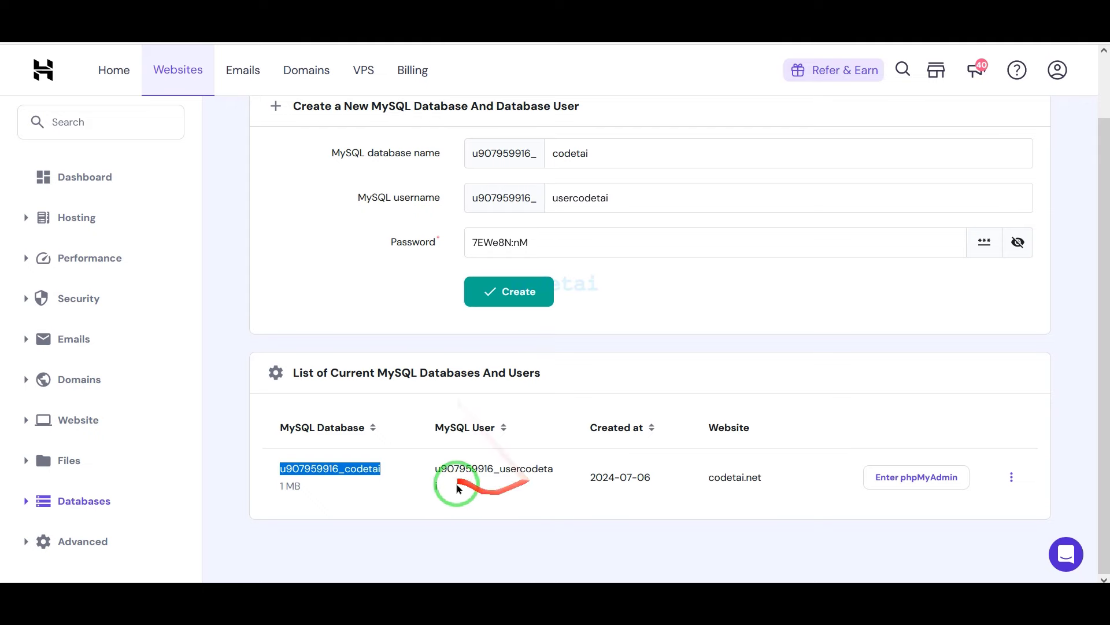
left_click_drag(554, 469, 424, 472)
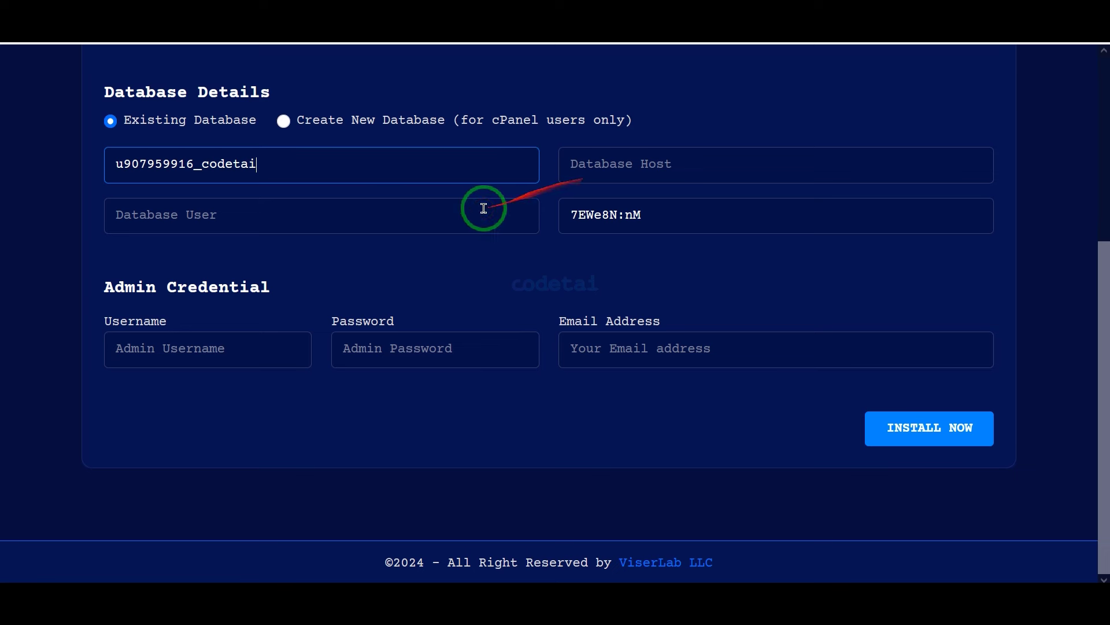
Paste the MySQL user name and set the database host to localhost
left_click(466, 206)
key("ctrl+v")
left_click(670, 156)
type("loca")
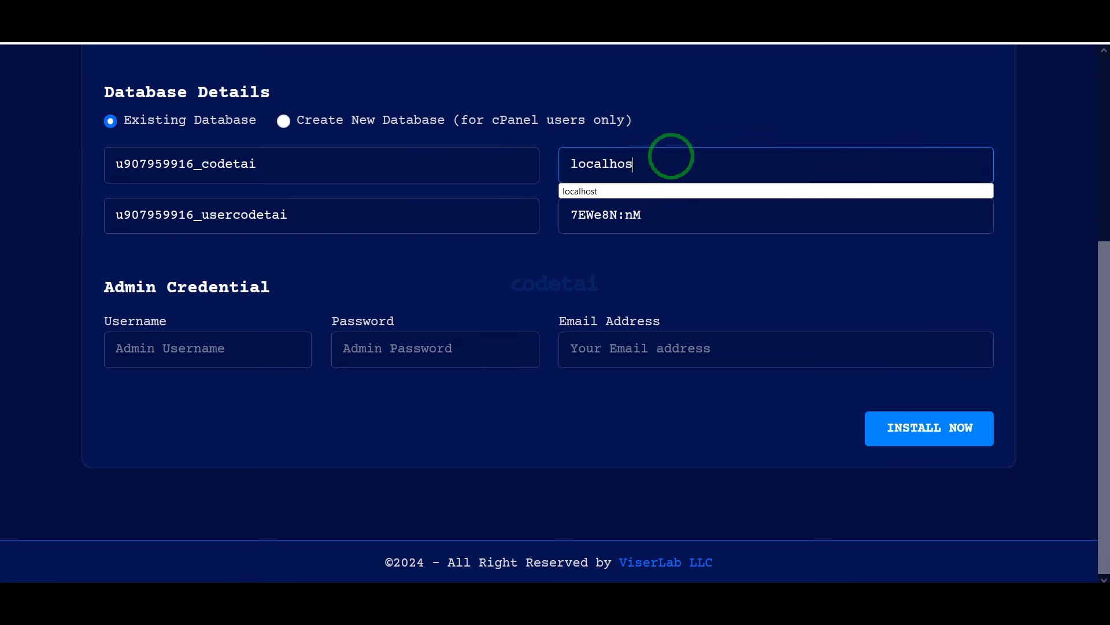
left_click(631, 281)
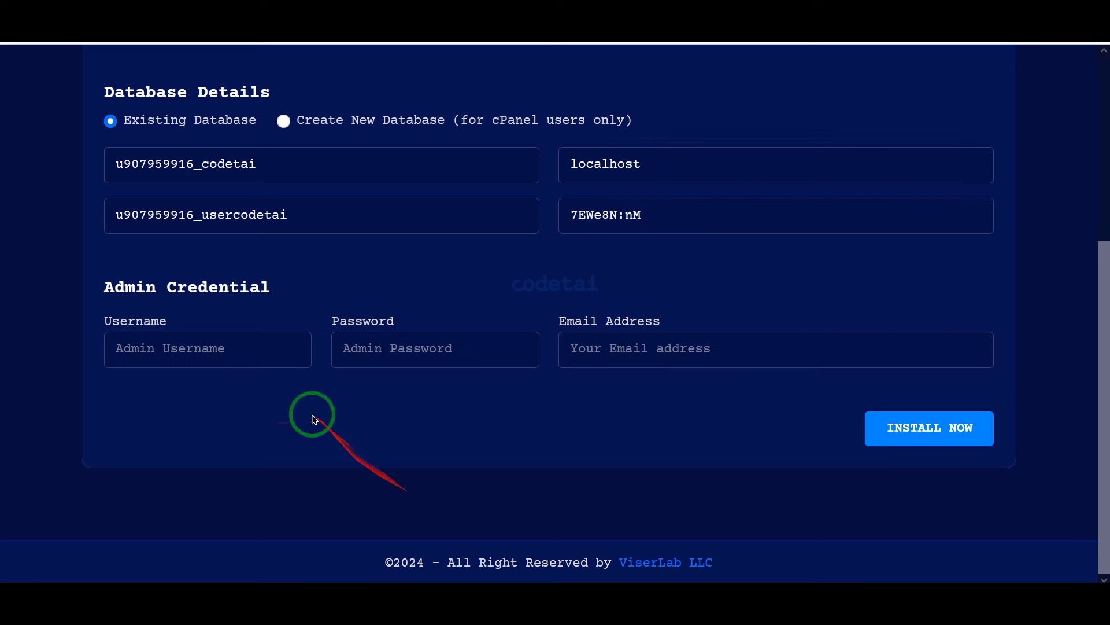
Fill in the admin username, password and email, then run the installation
type("codetai")
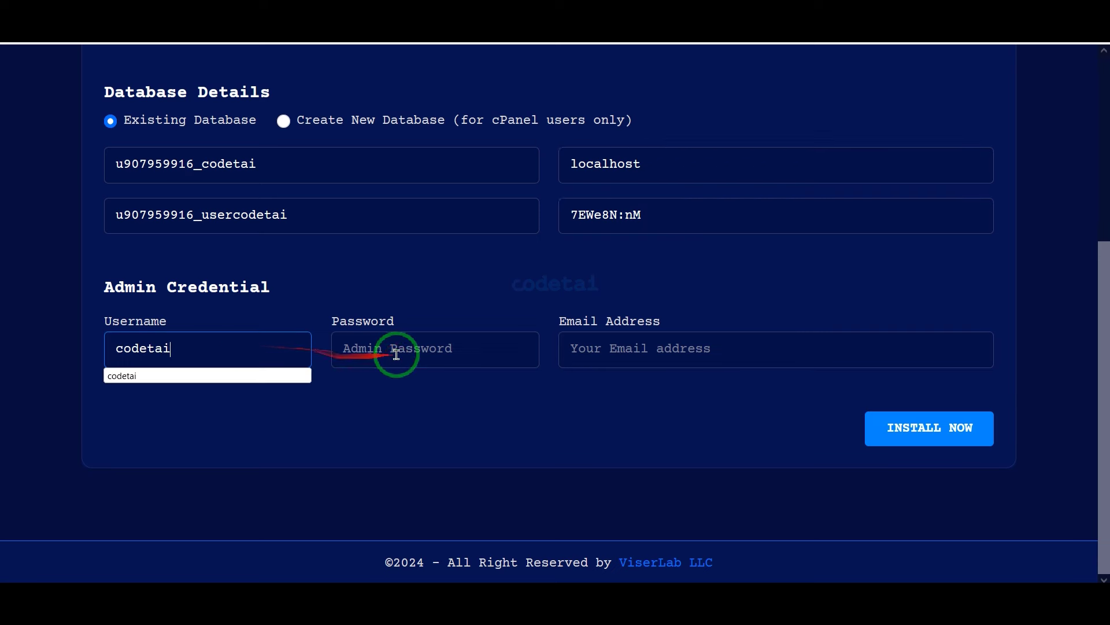
left_click(397, 354)
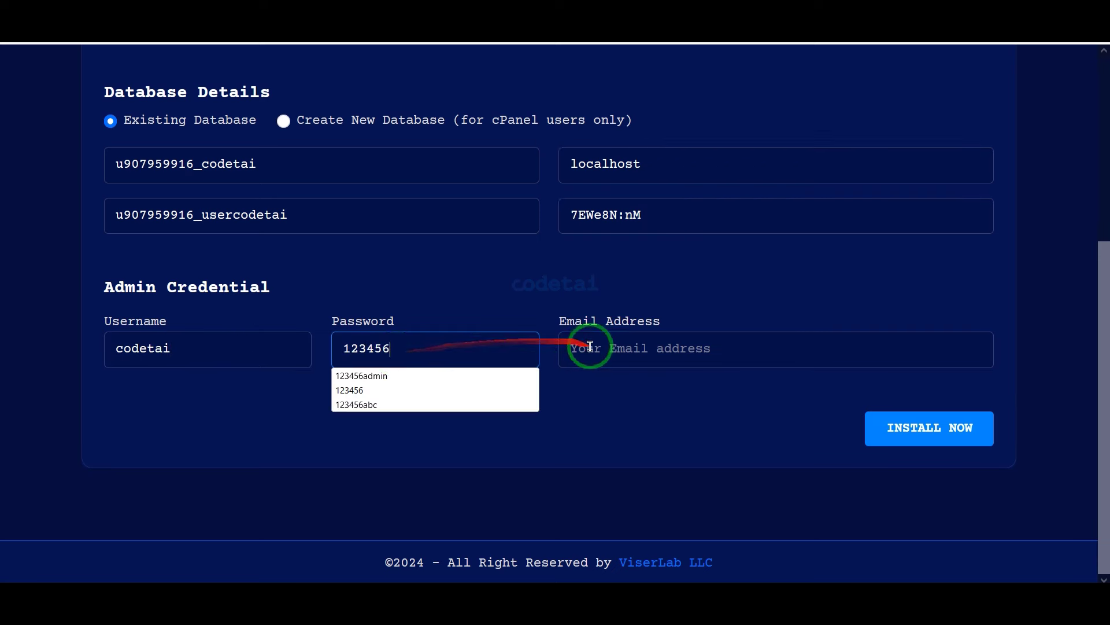
left_click(590, 346)
left_click(614, 375)
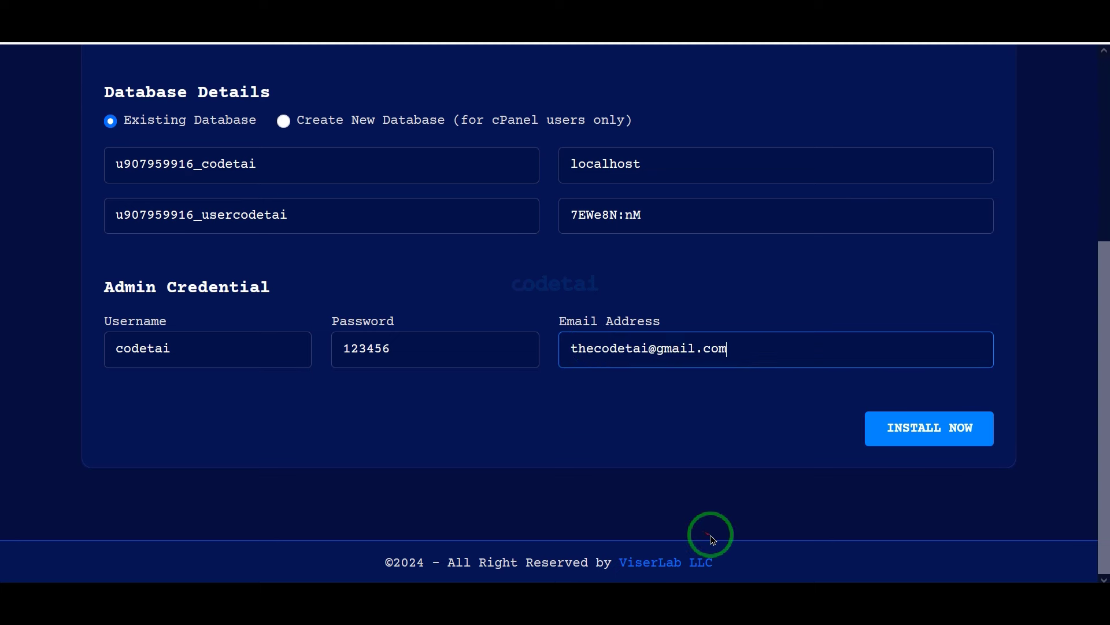
left_click(932, 432)
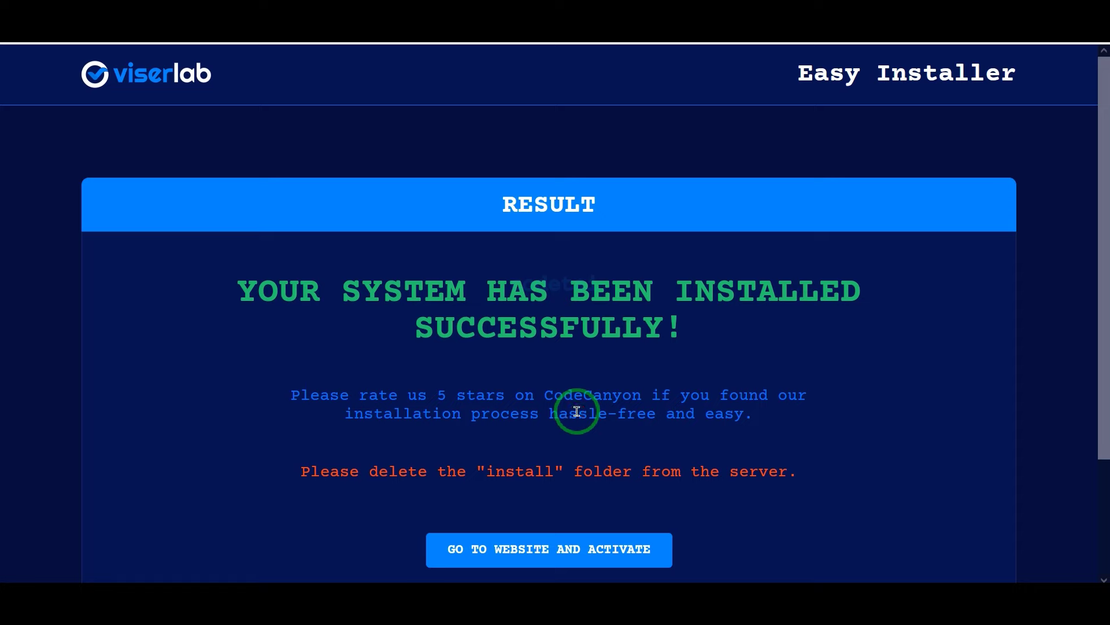
scroll(577, 411, "down", 1)
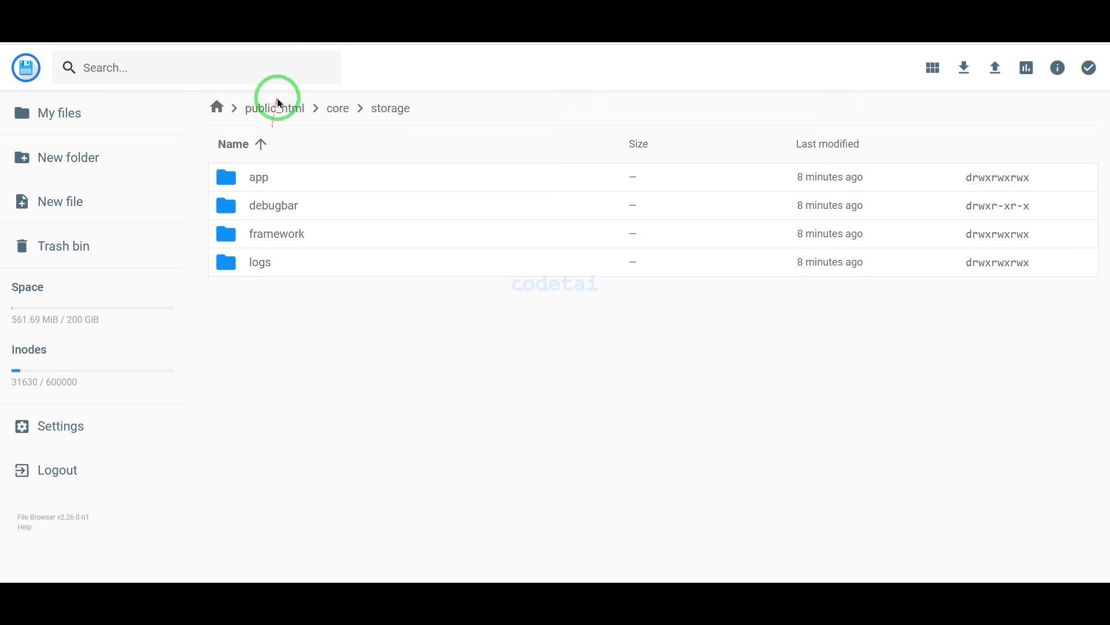
Permanently delete the install folder from public_html, skipping the trash bin
left_click(277, 106)
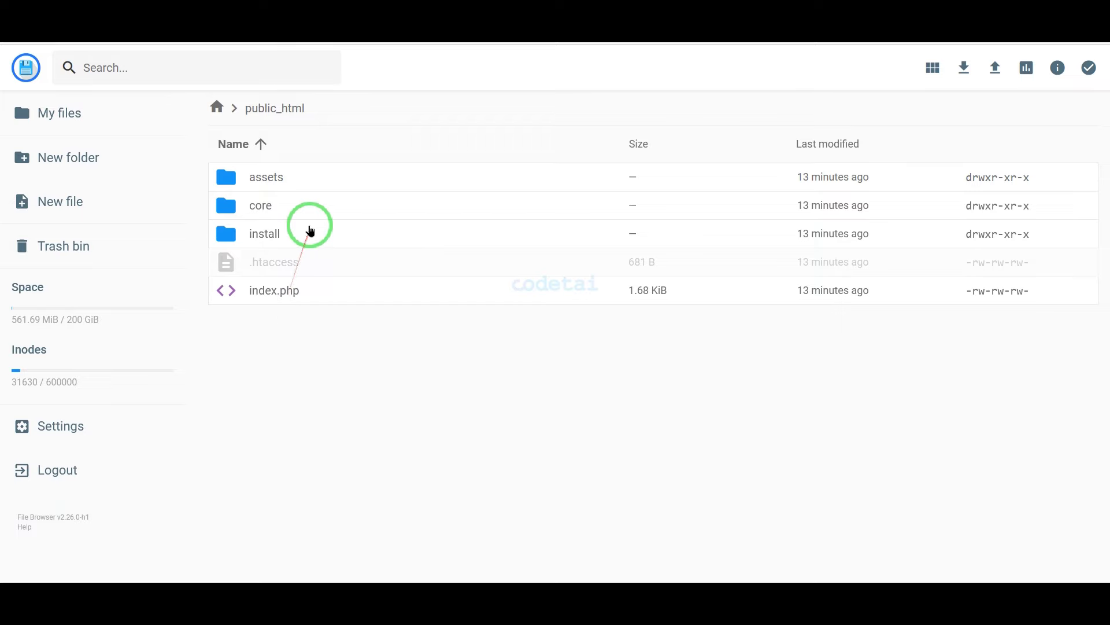
left_click(310, 231)
left_click(899, 77)
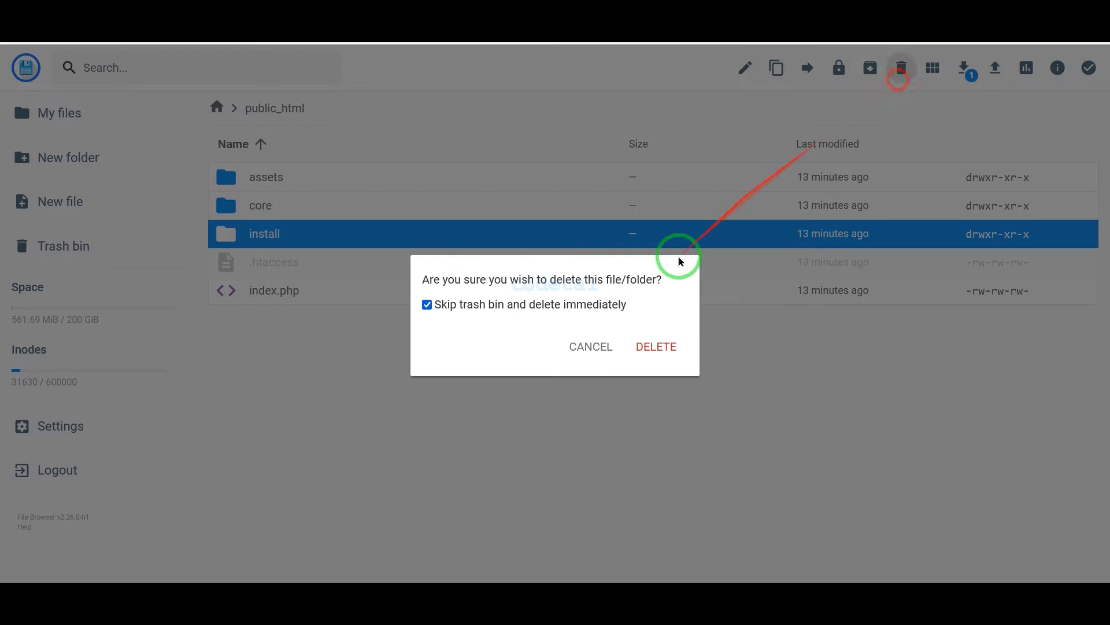
left_click(656, 346)
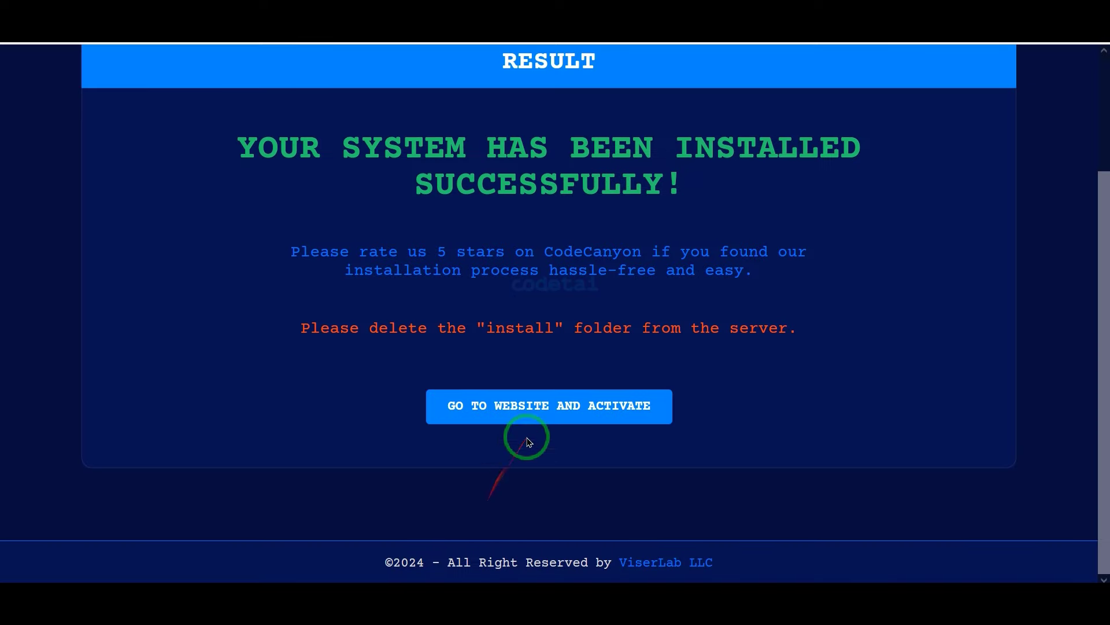
Open the licence activation form and copy the item purchase code from the licence certificate file
left_click(540, 411)
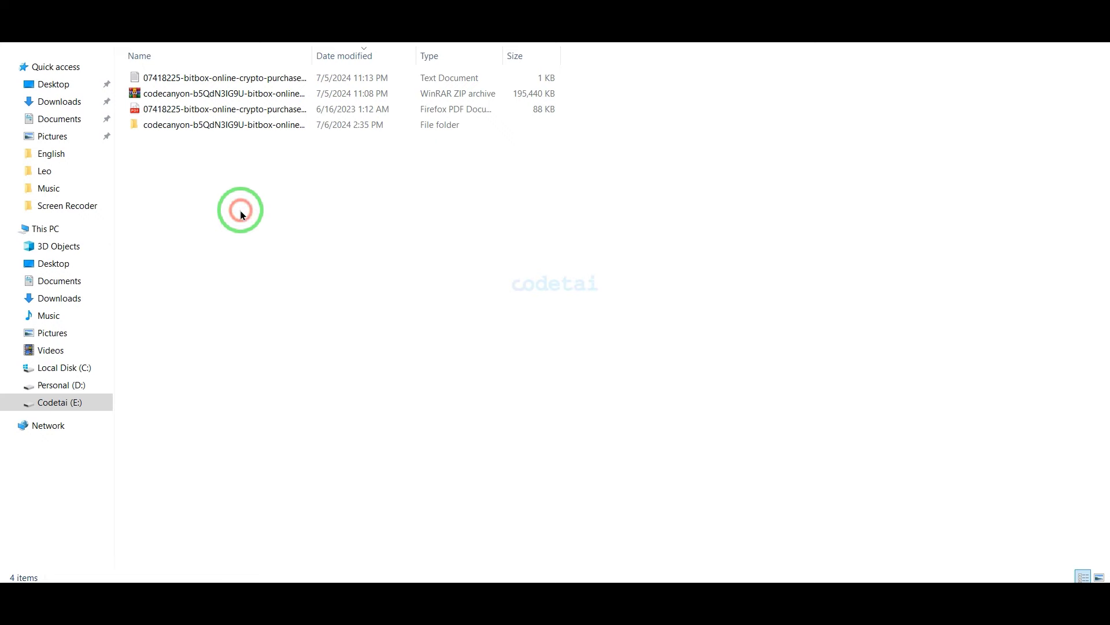
double_click(161, 92)
left_click_drag(230, 342, 15, 343)
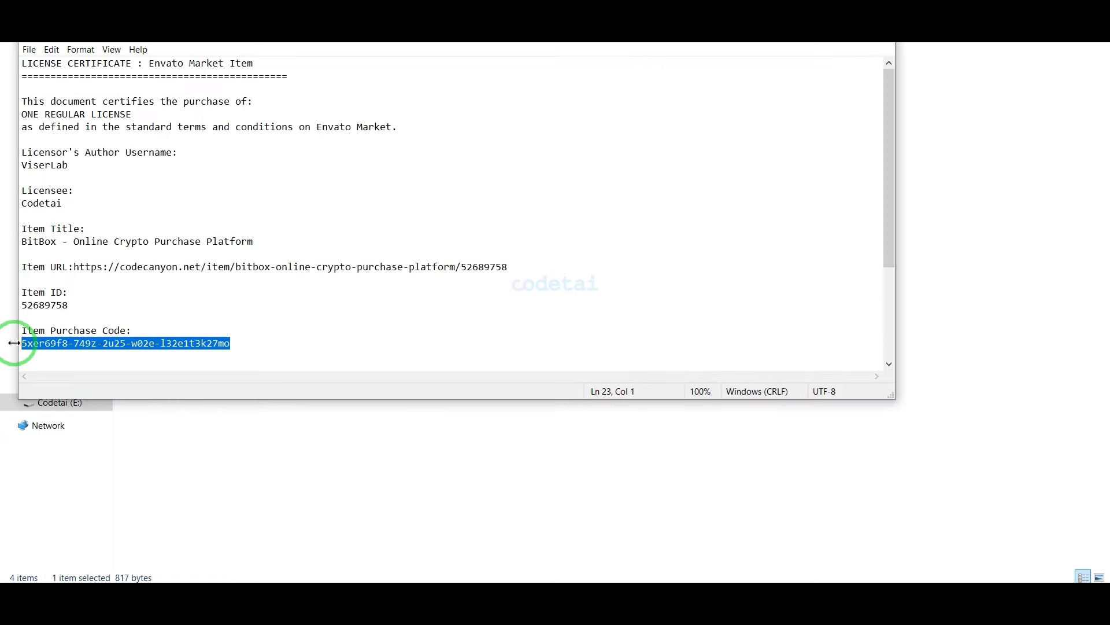
key("alt+Tab")
Paste the purchase code, enter the Envato username and email, and accept the terms
left_click(558, 283)
key("ctrl+v")
left_click(572, 344)
type("co")
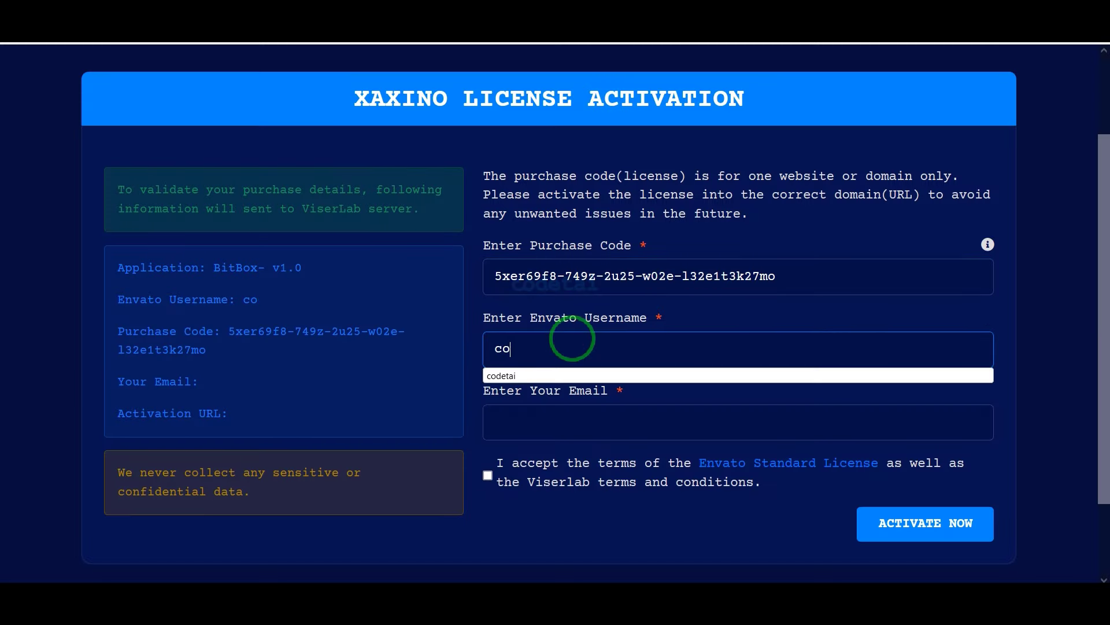
type("detai")
left_click(575, 421)
type("the")
left_click(557, 444)
left_click(488, 475)
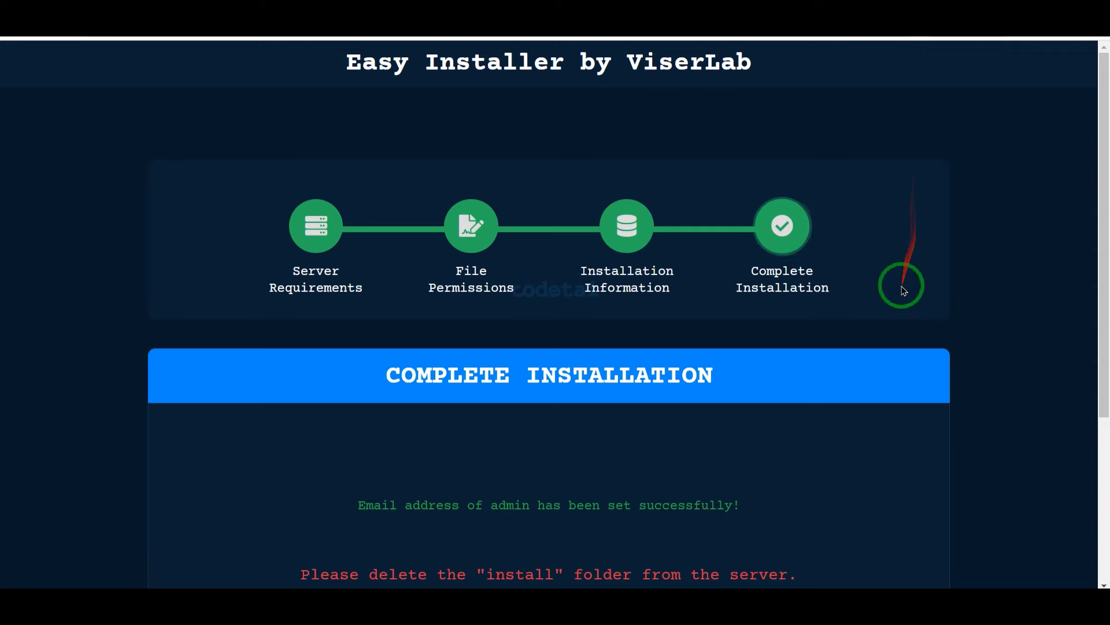
Scroll the BitBox homepage down to the footer, then load the domain's /admin login page
scroll(904, 291, "down", 4)
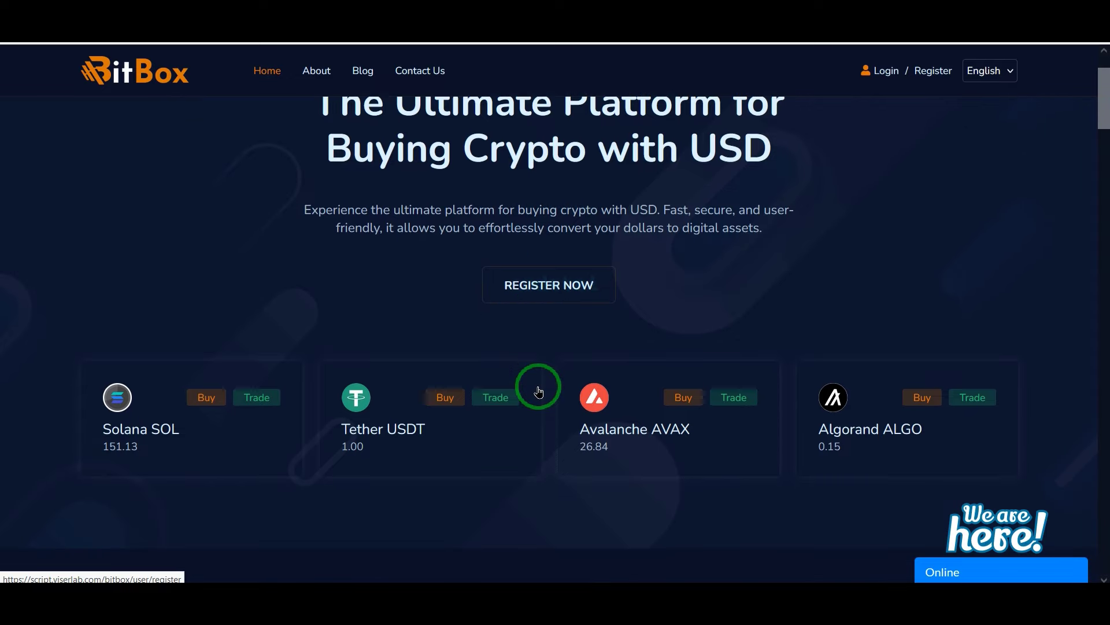
scroll(535, 384, "down", 15)
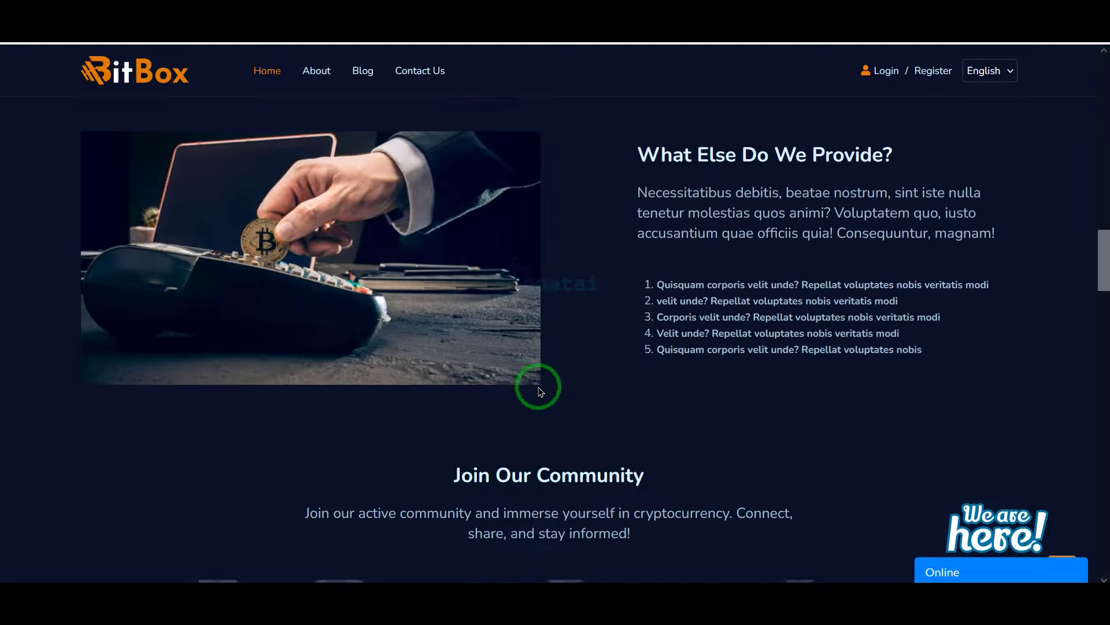
scroll(539, 392, "down", 20)
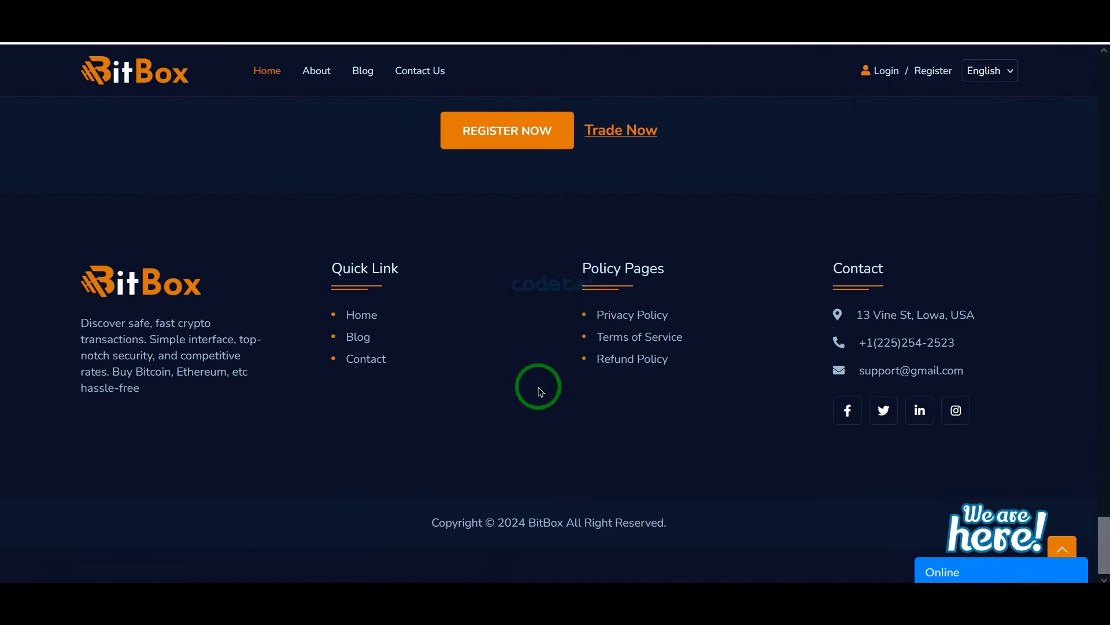
scroll(540, 391, "up", 1)
left_click(411, 226)
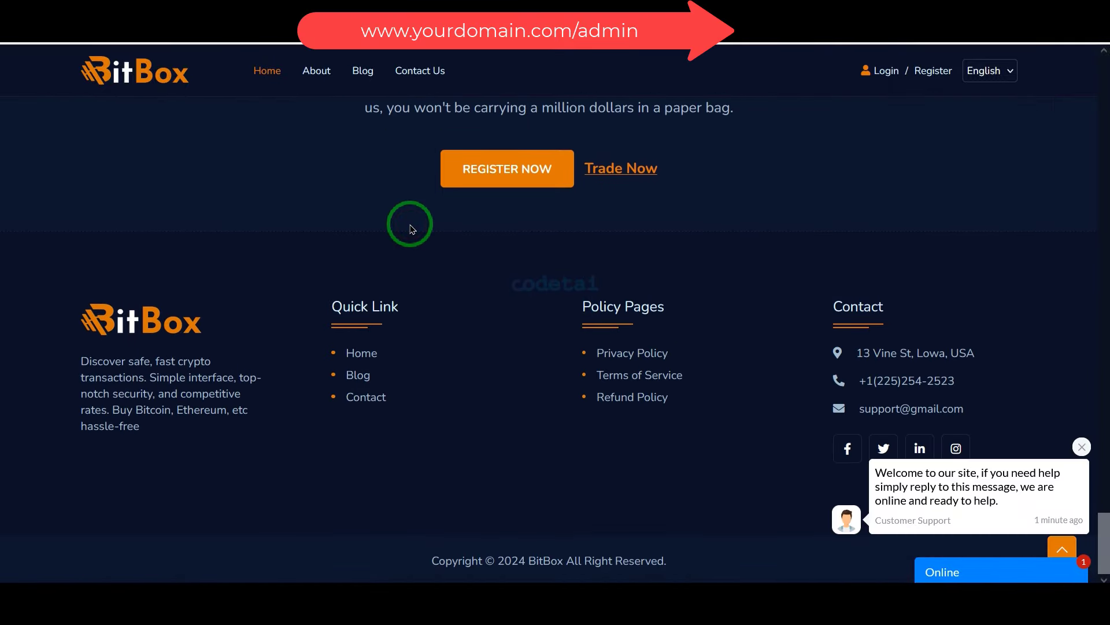
type("admi")
key("Return")
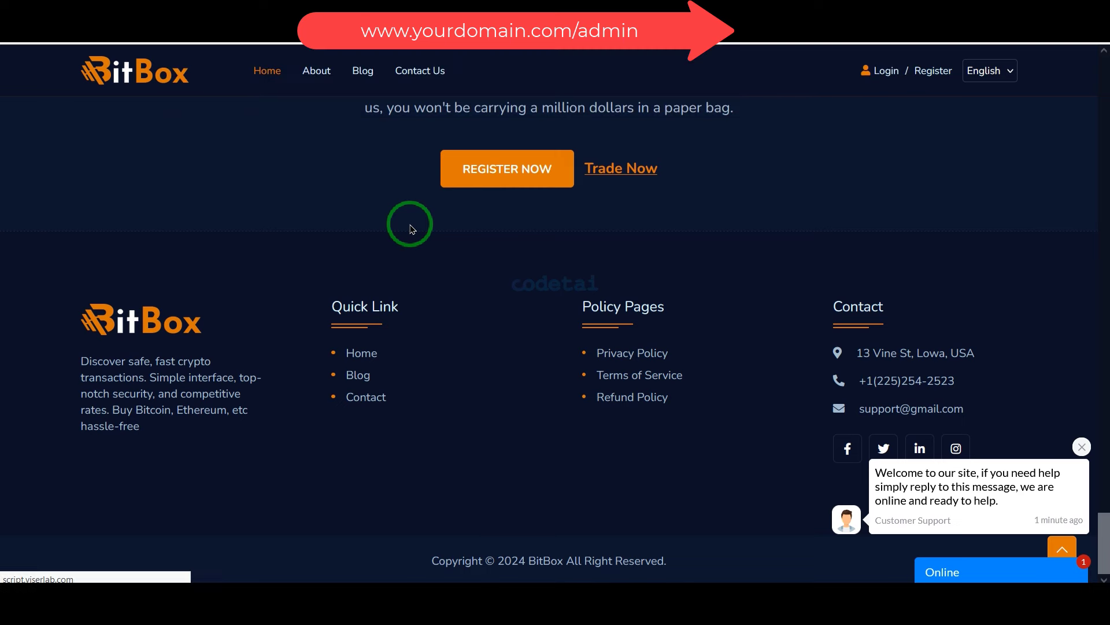
scroll(409, 223, "down", 2)
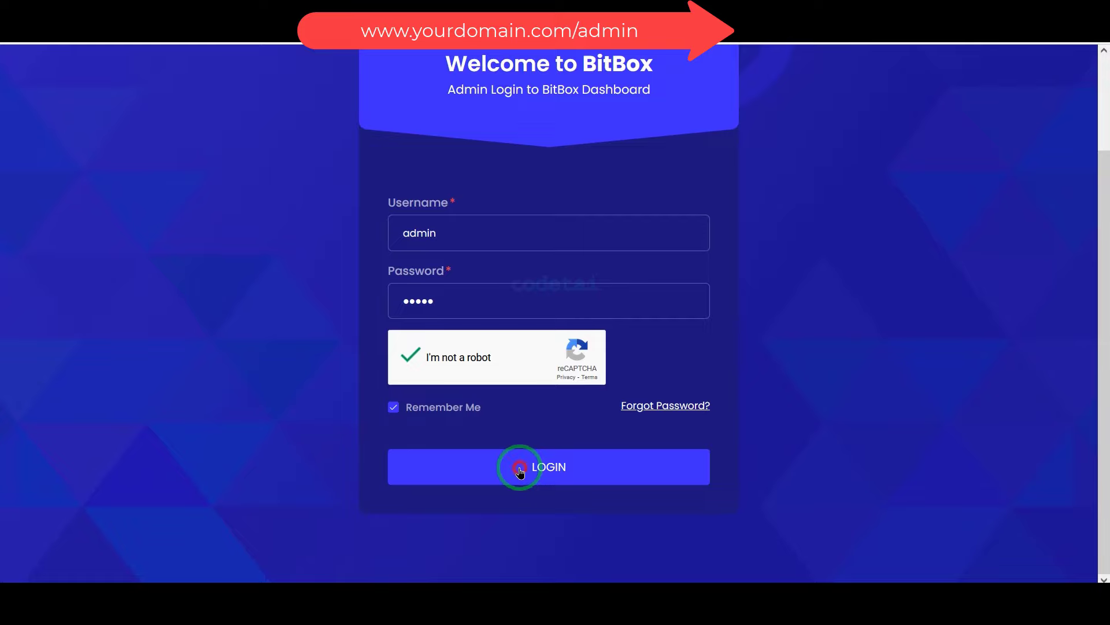
Sign in to the BitBox admin panel and look over the Dashboard
left_click(706, 485)
scroll(706, 485, "down", 10)
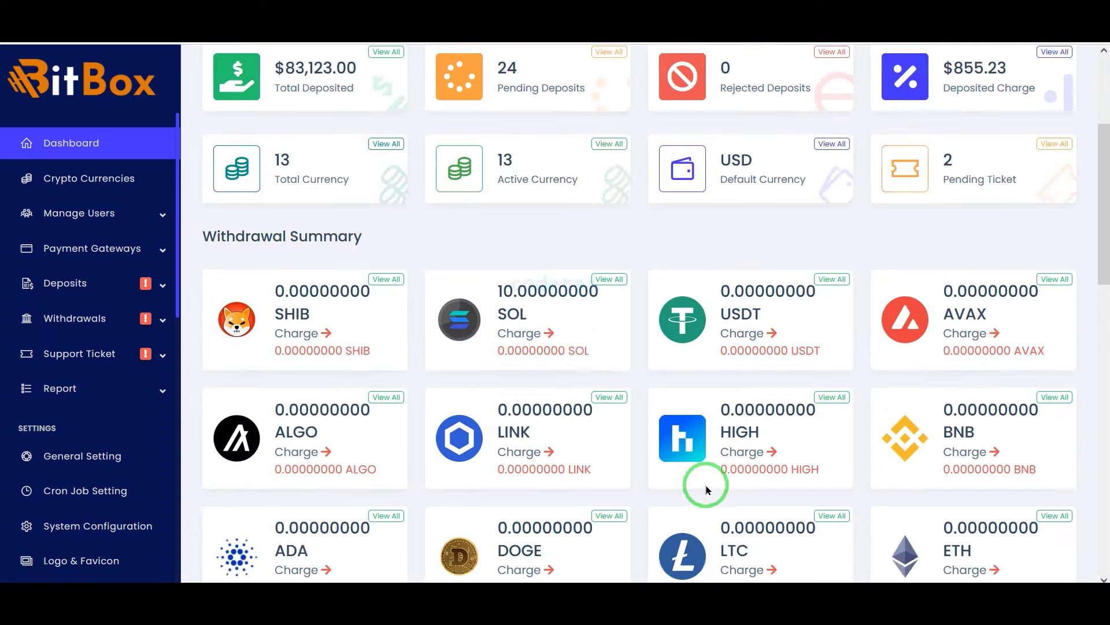
scroll(706, 485, "up", 5)
scroll(707, 489, "up", 5)
scroll(92, 362, "down", 5)
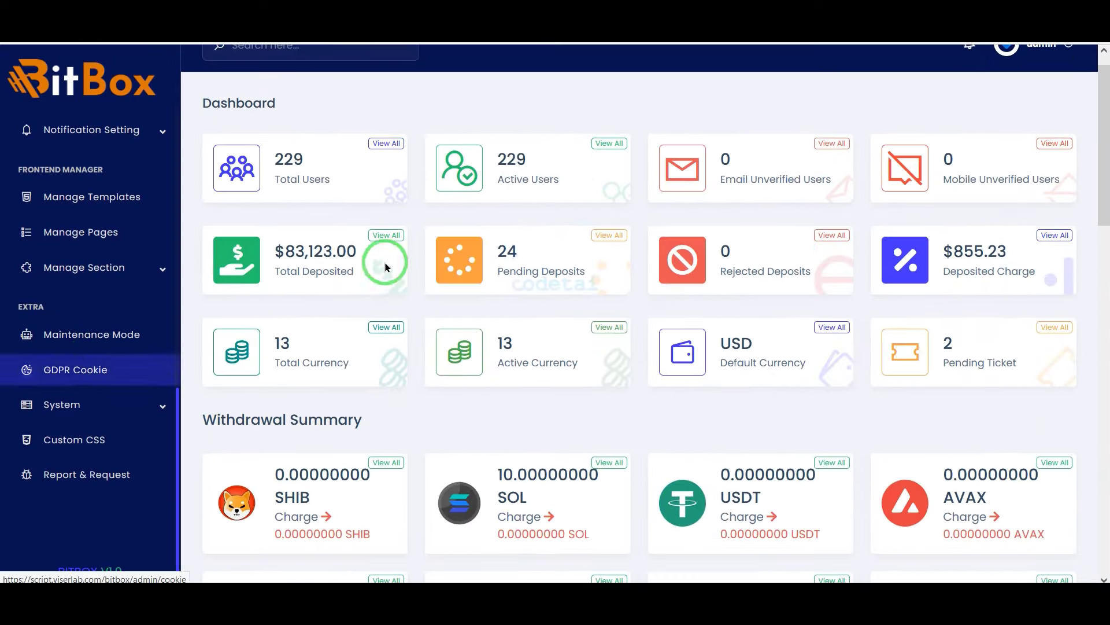
scroll(29, 269, "up", 5)
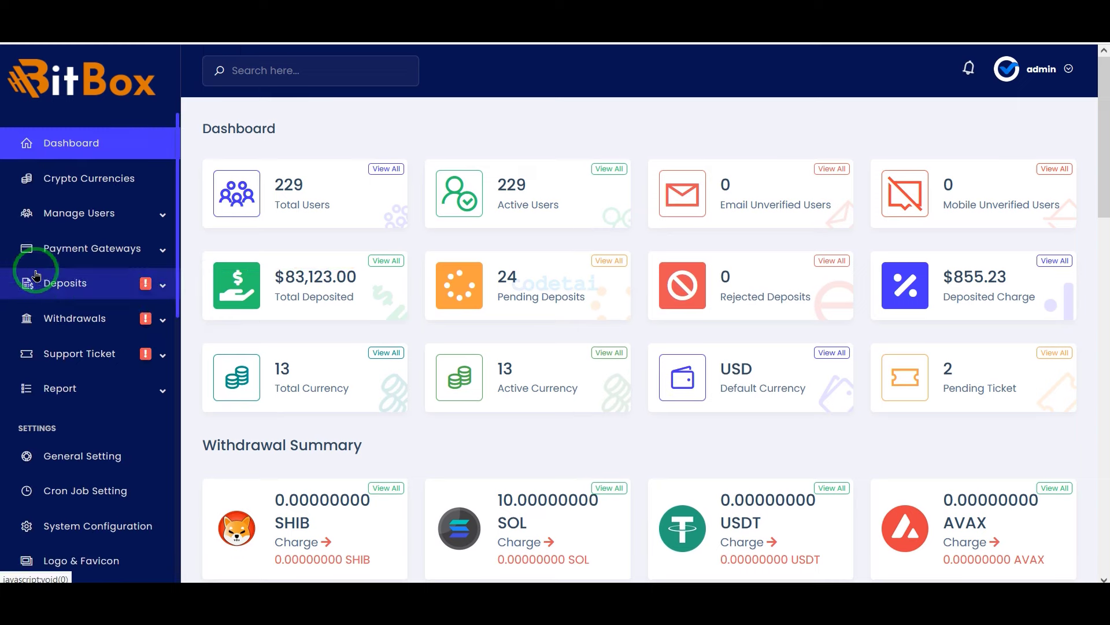
Open the Crypto Currencies list showing coin prices and market caps
left_click(162, 186)
scroll(649, 361, "down", 5)
scroll(649, 352, "up", 5)
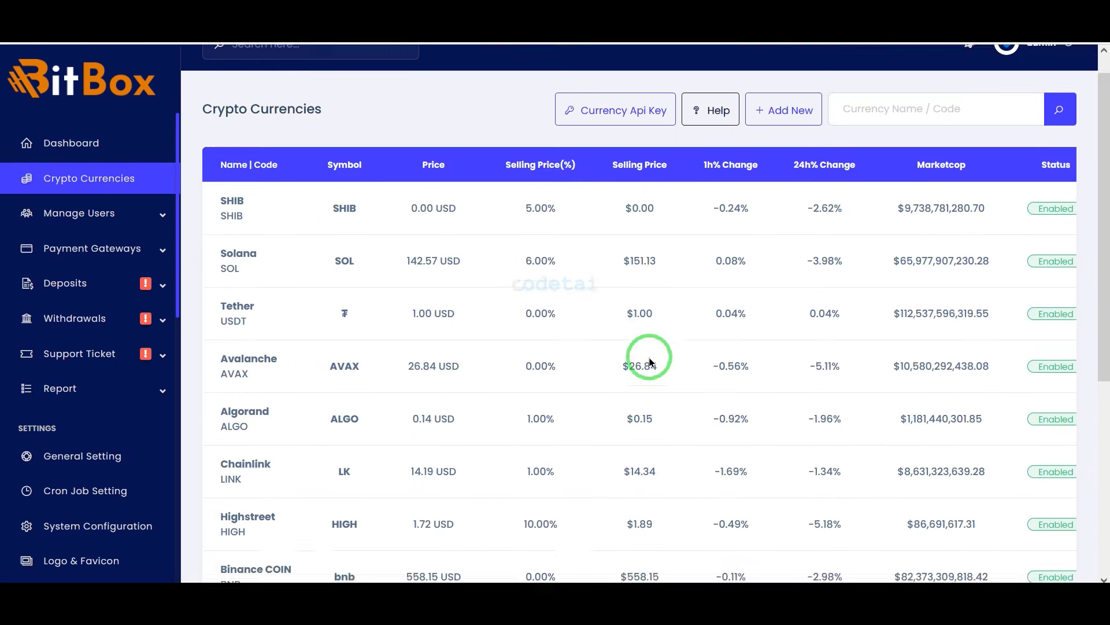
Inspect the Currency Api Key form, close it unchanged, and expand Manage Users
left_click(619, 139)
left_click(714, 84)
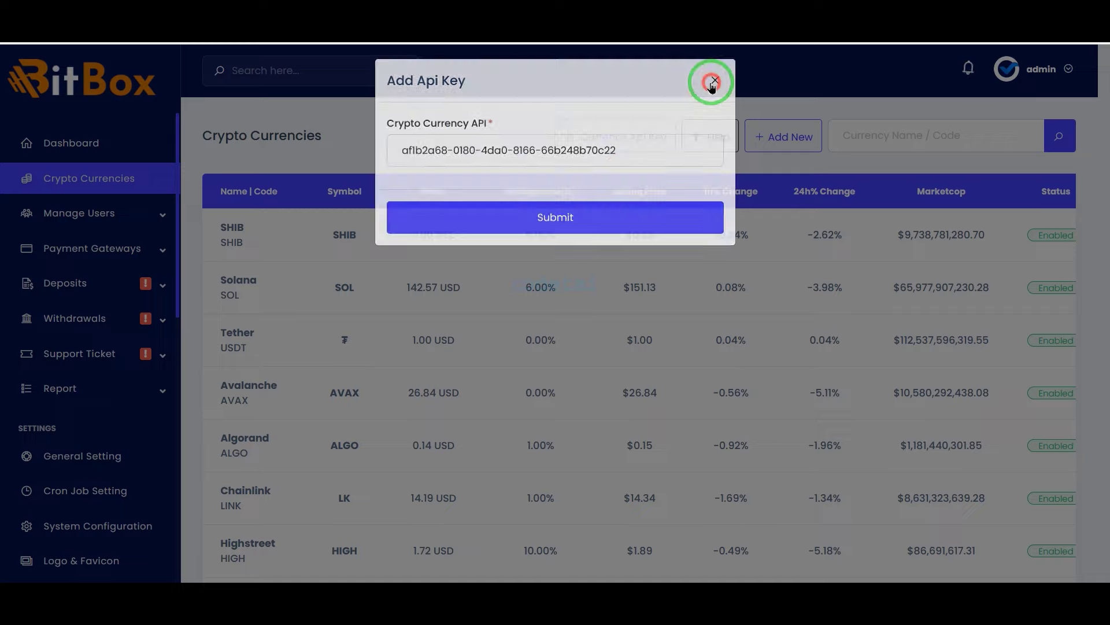
left_click(35, 212)
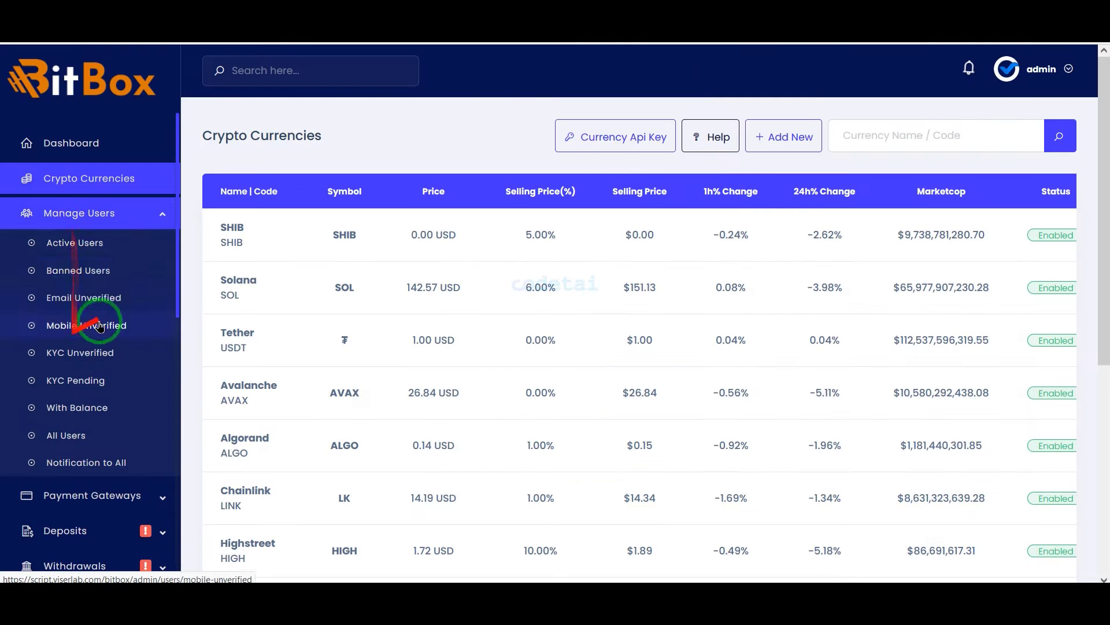
Open the Automatic Gateways list showing Paypal, Skrill, Stripe Checkout and 2Checkout
left_click(116, 492)
left_click(116, 420)
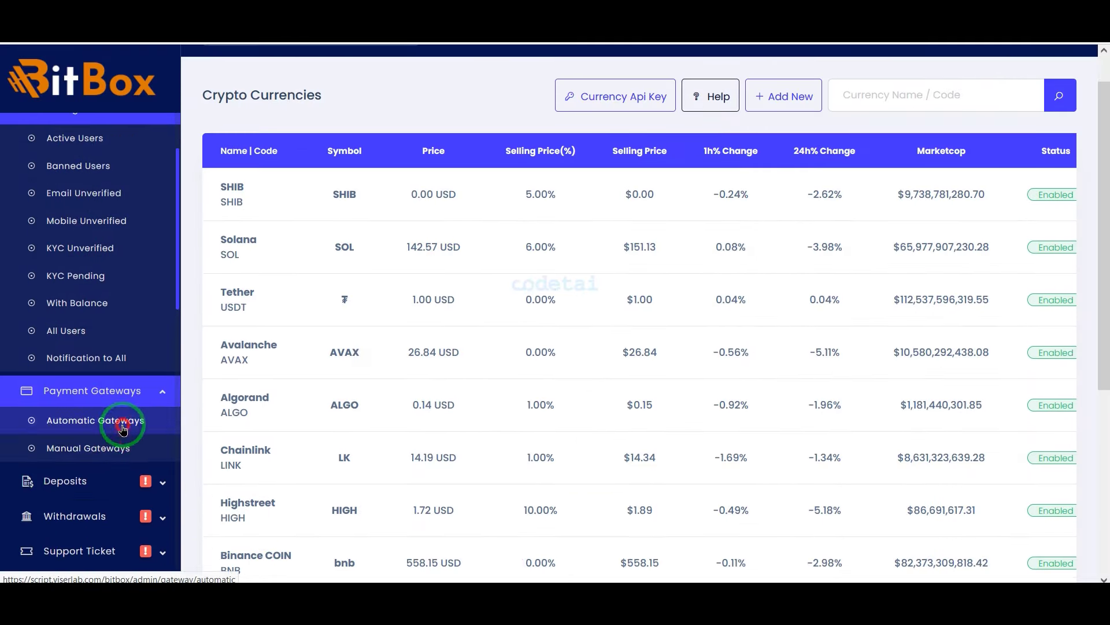
scroll(709, 480, "down", 4)
scroll(708, 475, "down", 8)
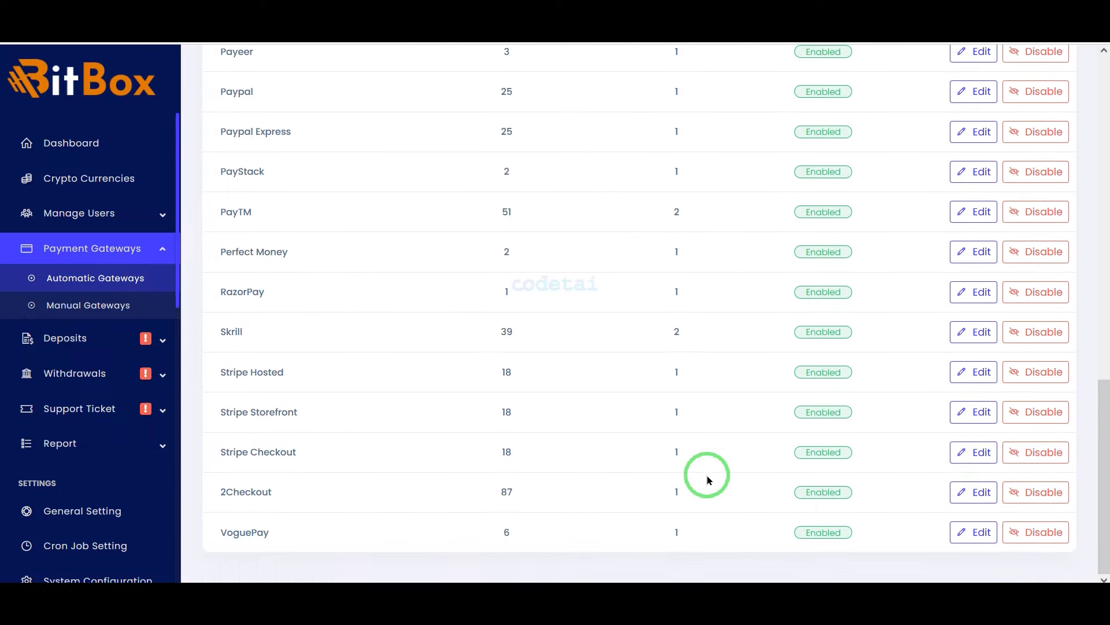
Expand the Deposits, Withdrawals and Support Ticket sidebar menus to review their options
left_click(148, 342)
scroll(153, 428, "down", 3)
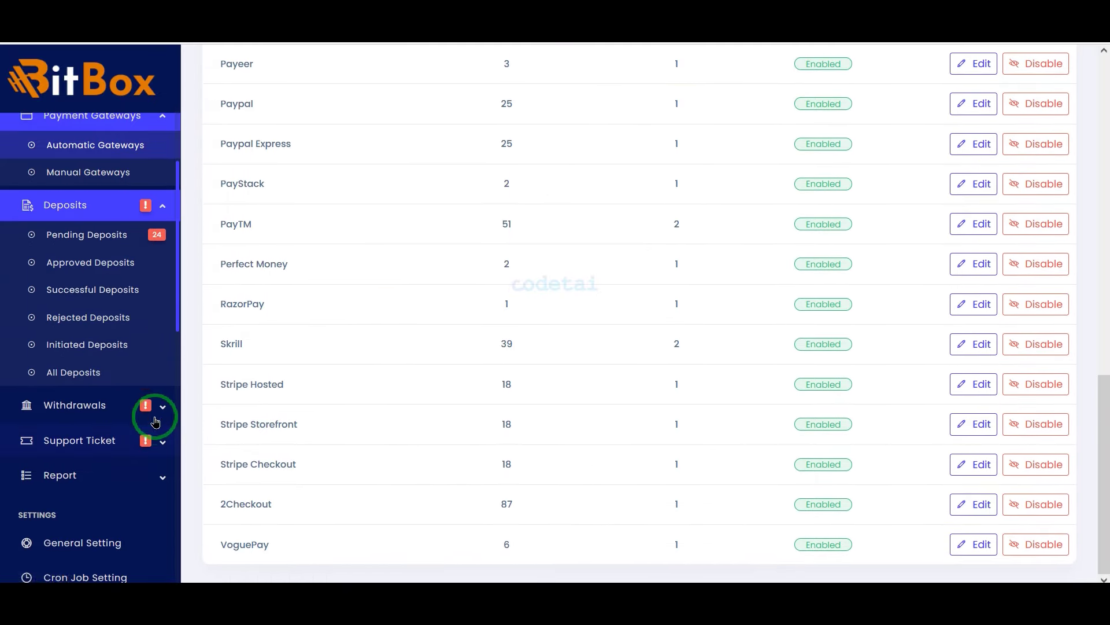
left_click(154, 407)
scroll(155, 454, "down", 3)
left_click(154, 324)
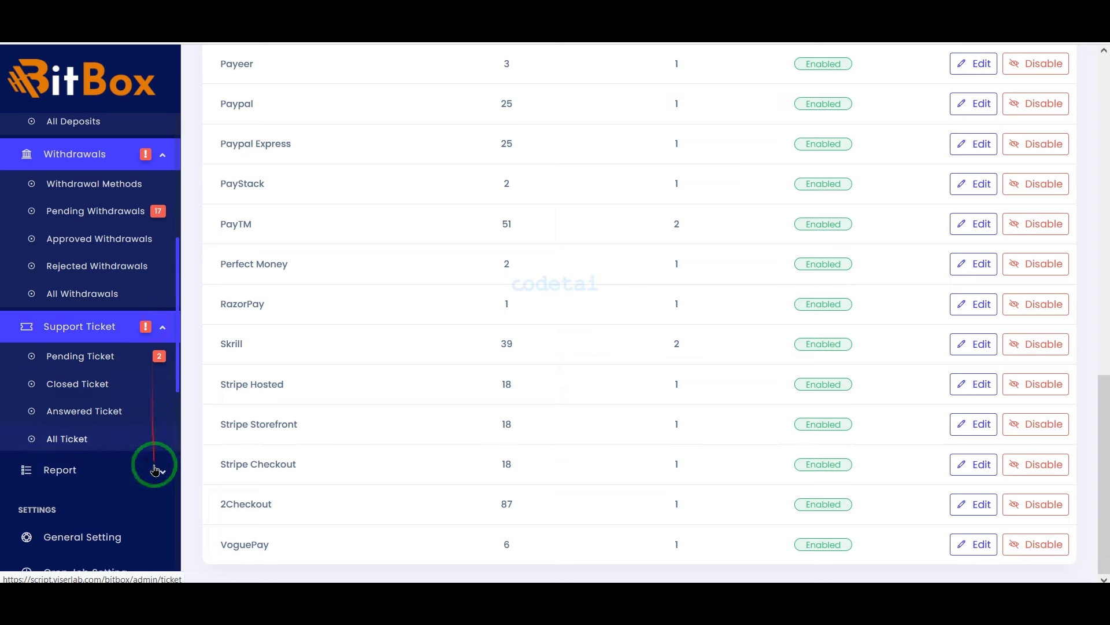
scroll(154, 464, "down", 6)
scroll(153, 466, "down", 4)
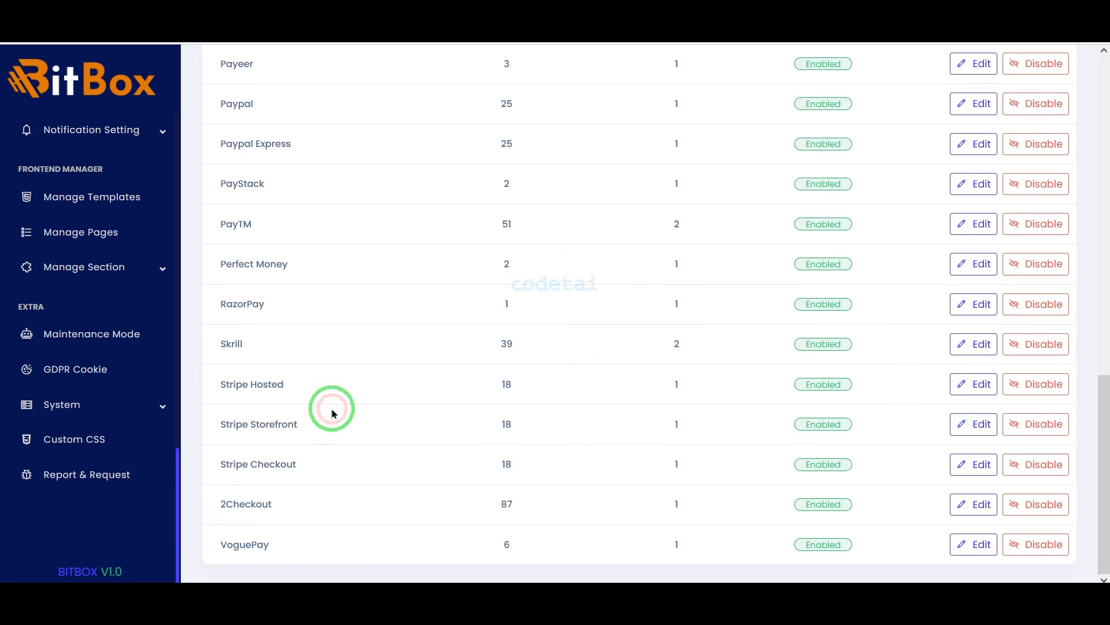
scroll(139, 198, "up", 1)
scroll(135, 263, "up", 5)
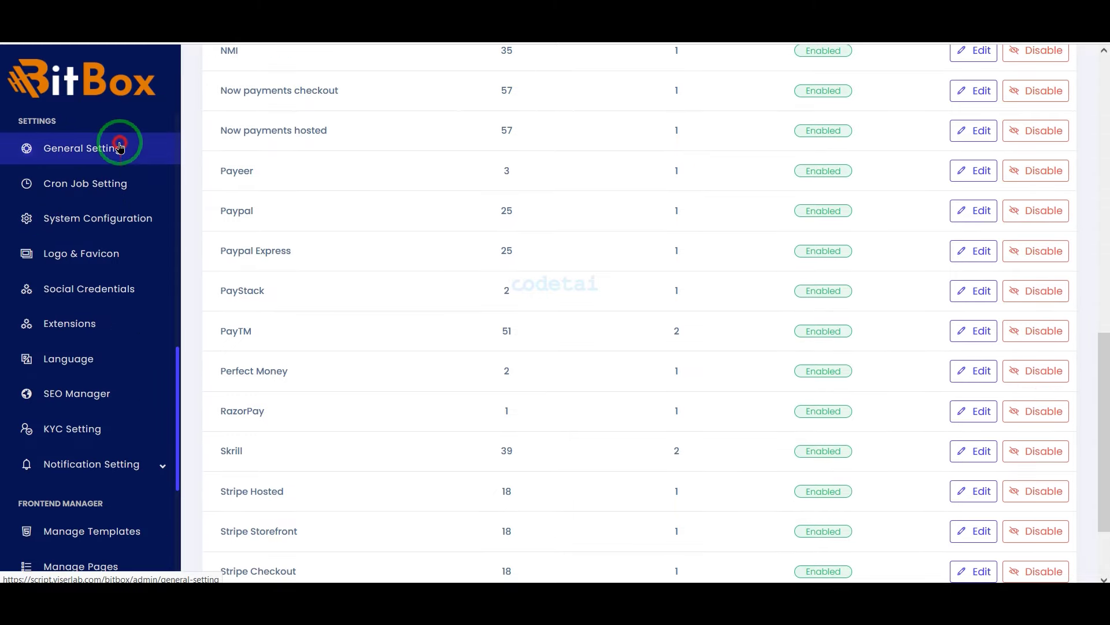
Review the General Setting page, then scroll through the Dashboard's deposit and login charts
left_click(118, 145)
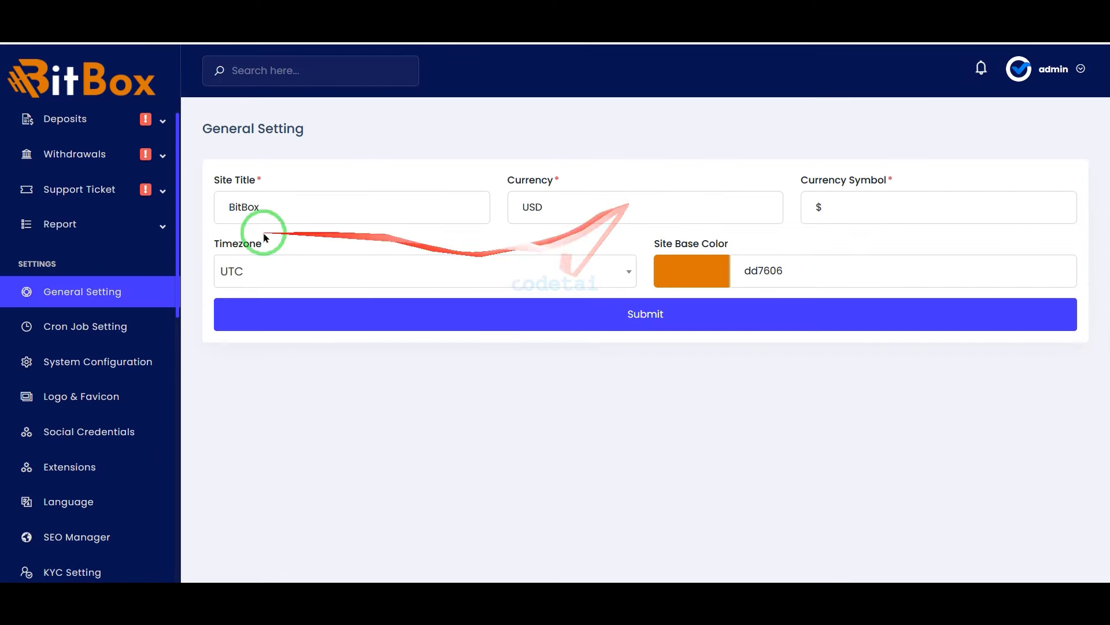
scroll(67, 233, "up", 3)
left_click(106, 132)
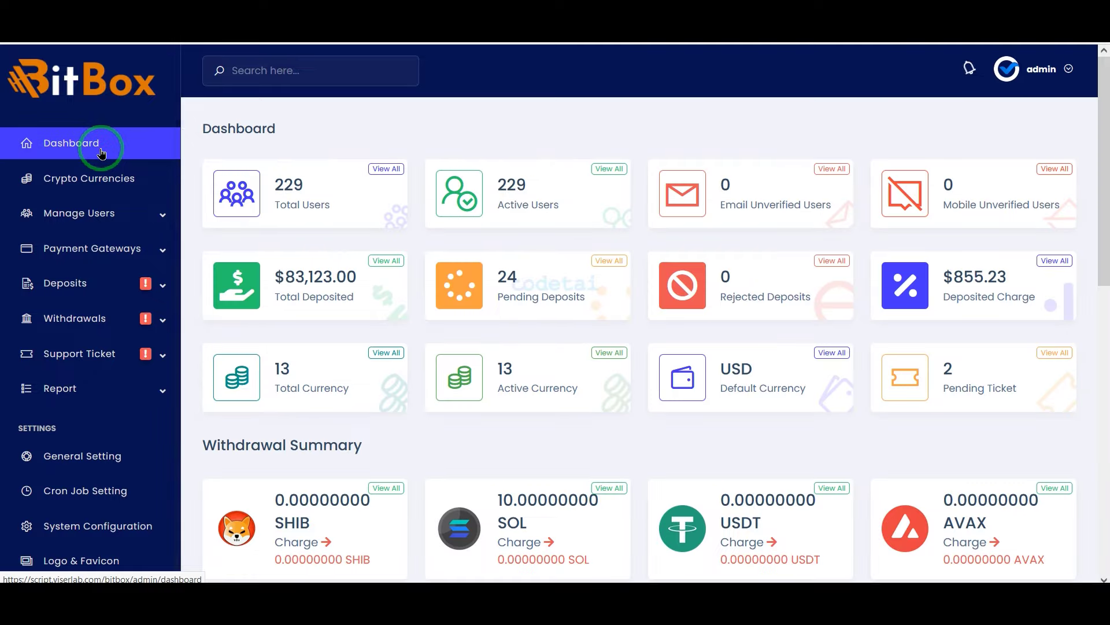
scroll(604, 327, "down", 3)
scroll(604, 327, "down", 10)
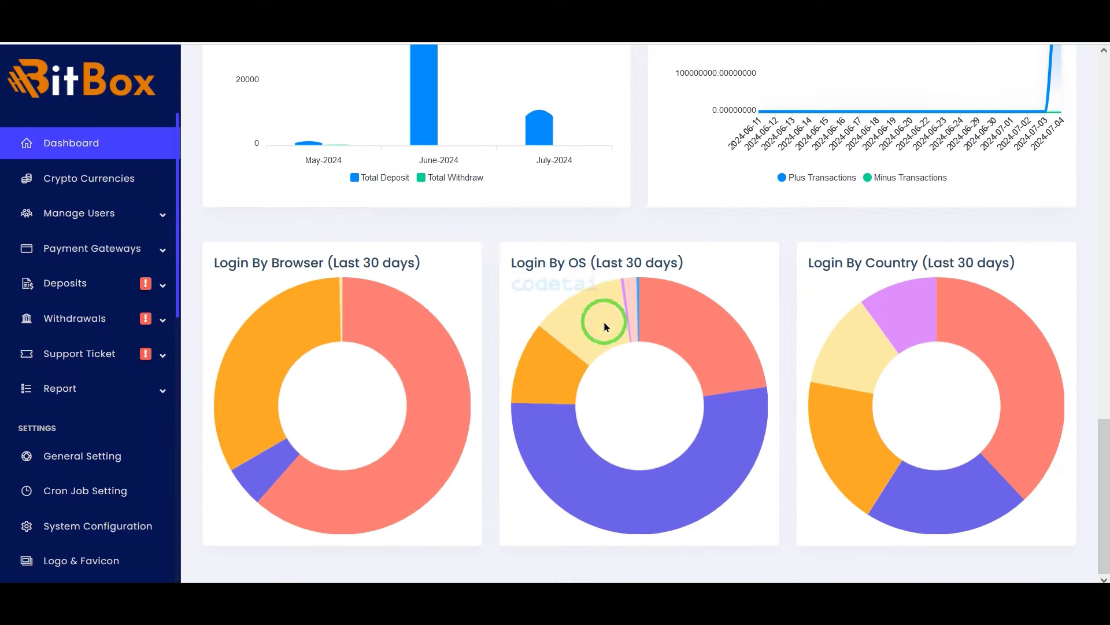
scroll(80, 469, "down", 4)
scroll(80, 469, "down", 8)
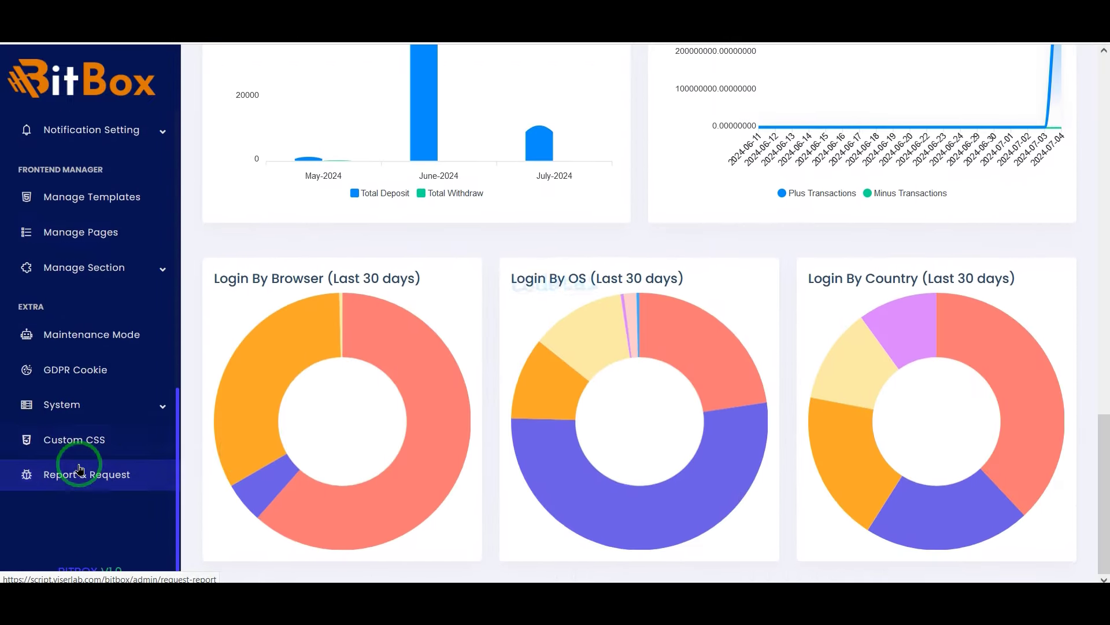
scroll(82, 474, "up", 14)
scroll(335, 280, "up", 10)
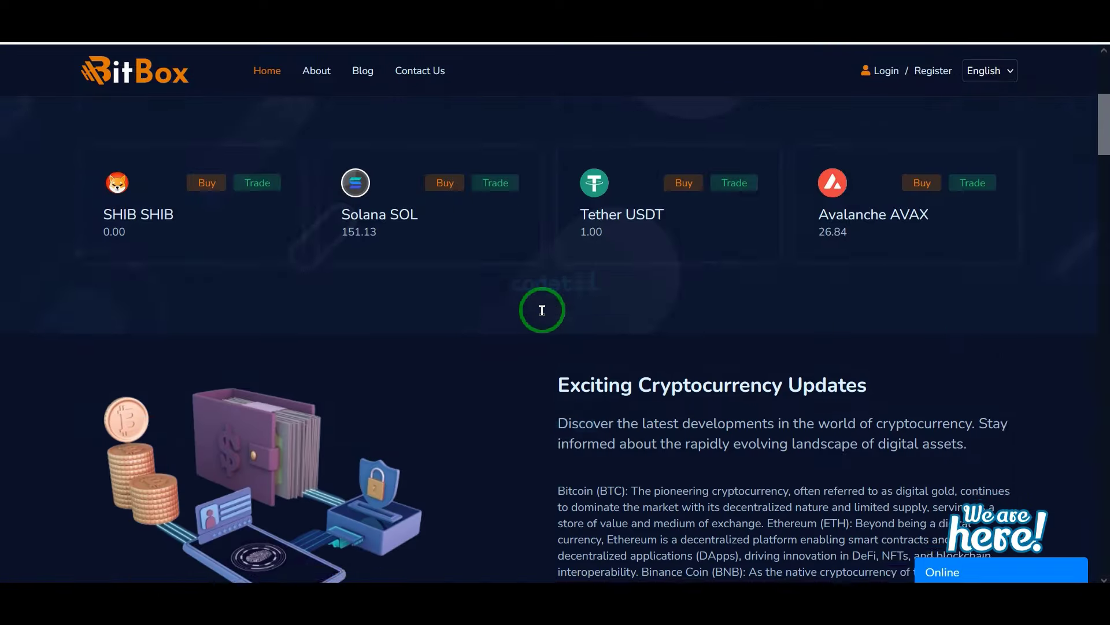
scroll(542, 310, "down", 20)
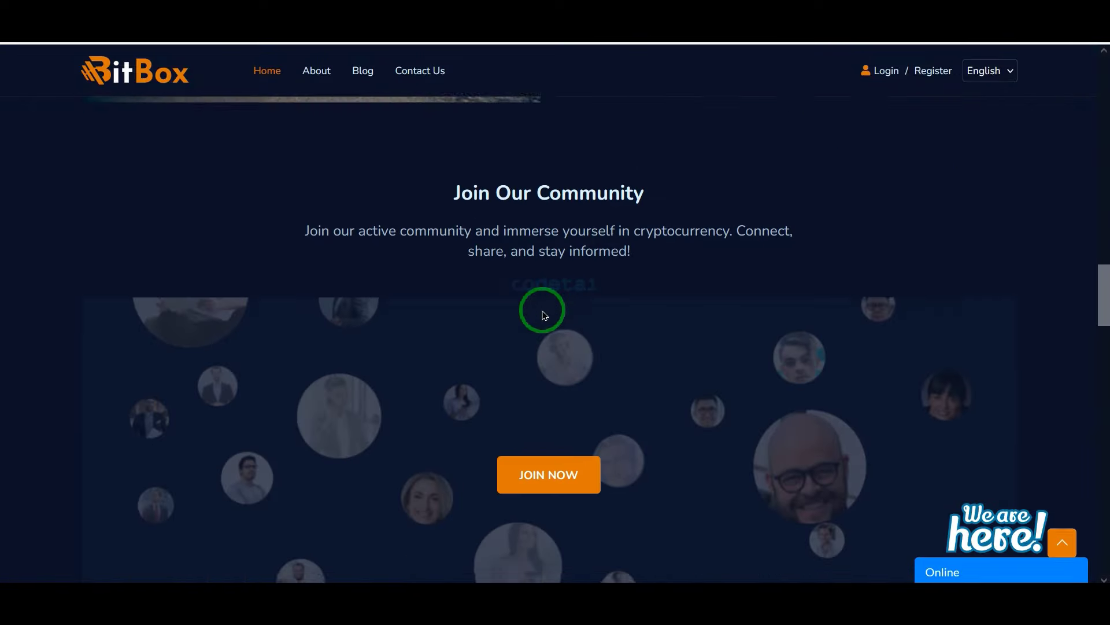
Scroll to the top of the homepage and browse the About page content
scroll(542, 310, "up", 20)
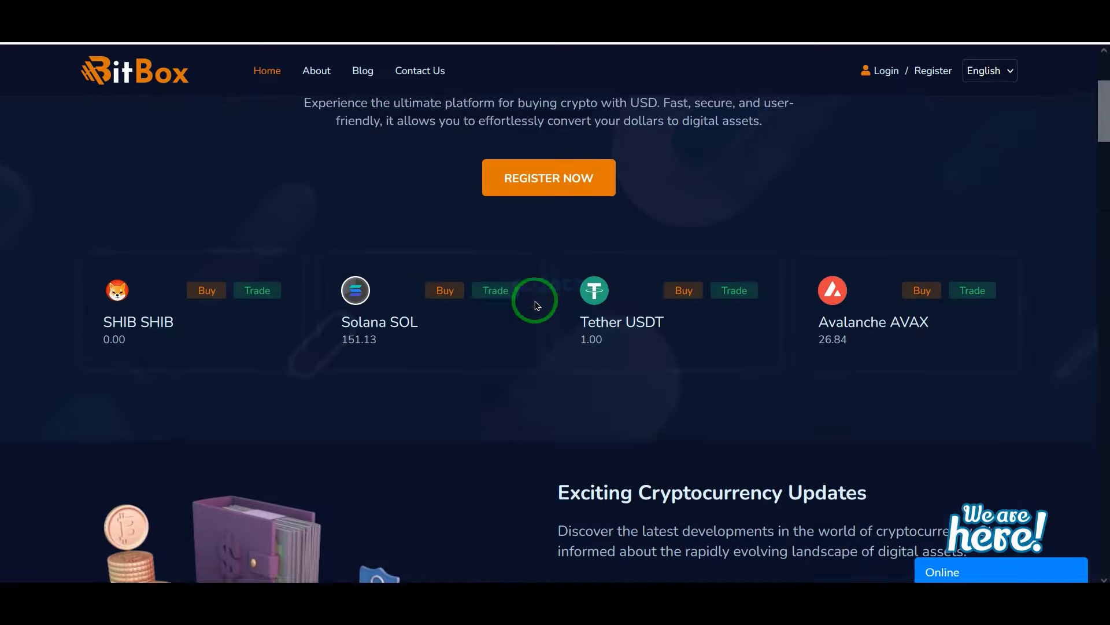
left_click(308, 65)
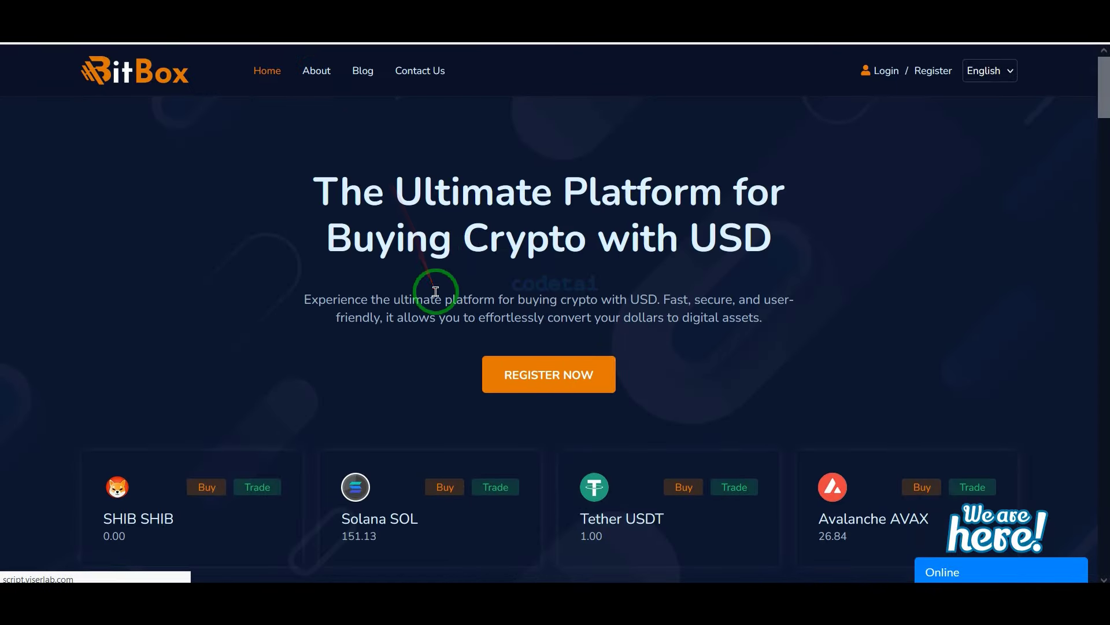
scroll(434, 290, "down", 8)
scroll(433, 290, "down", 15)
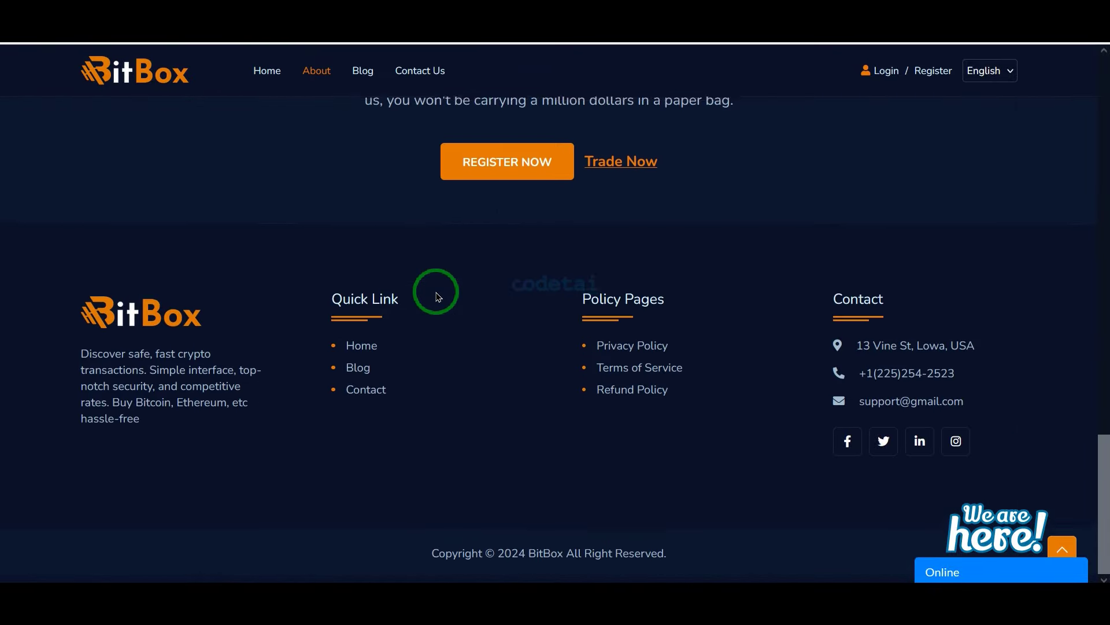
scroll(434, 292, "up", 20)
Visit the login page, return home, and scroll through every homepage section
left_click(883, 80)
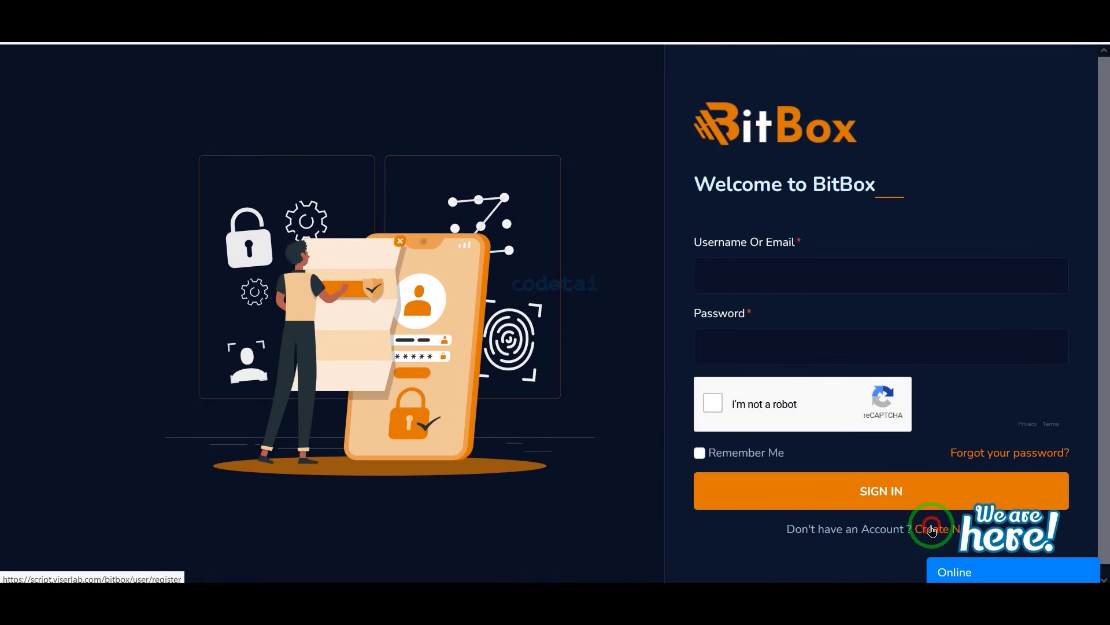
left_click(798, 492)
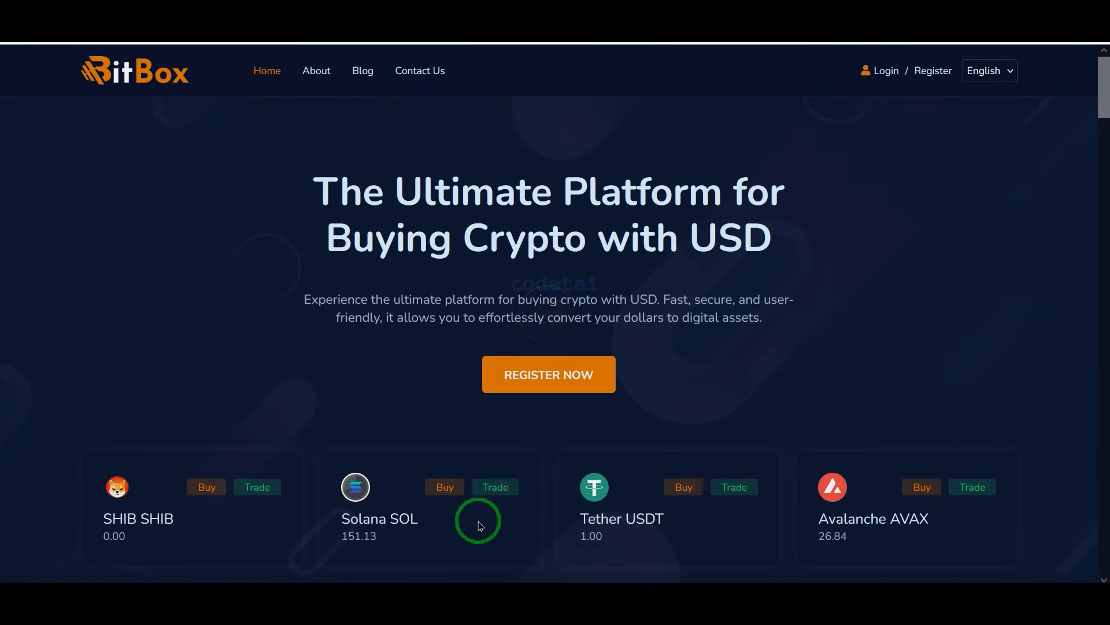
scroll(480, 525, "down", 12)
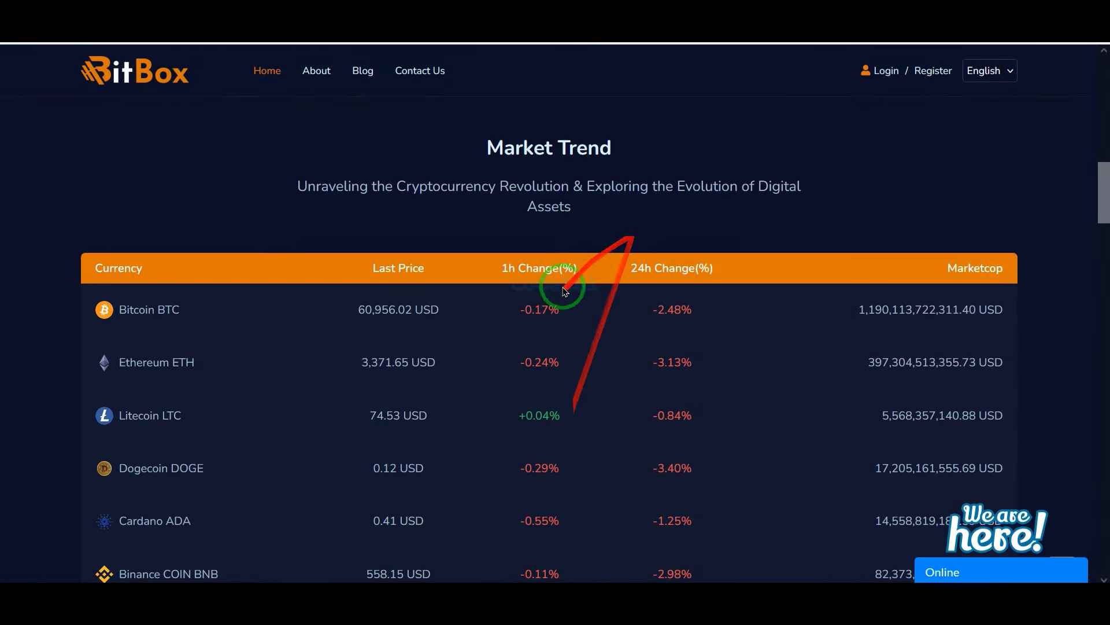
scroll(421, 495, "down", 5)
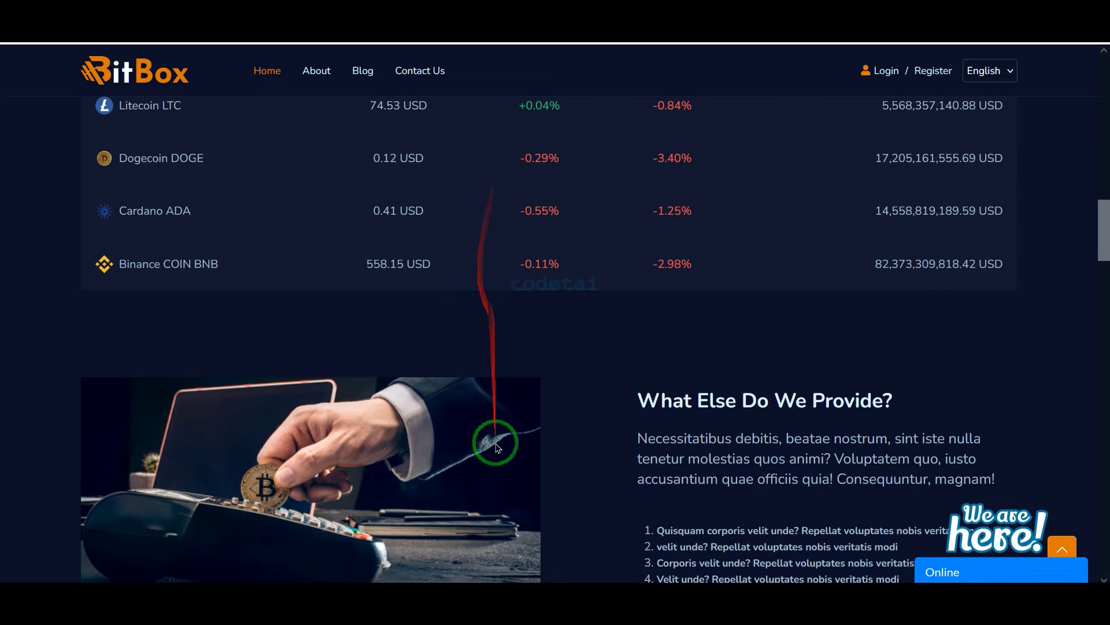
scroll(496, 442, "down", 10)
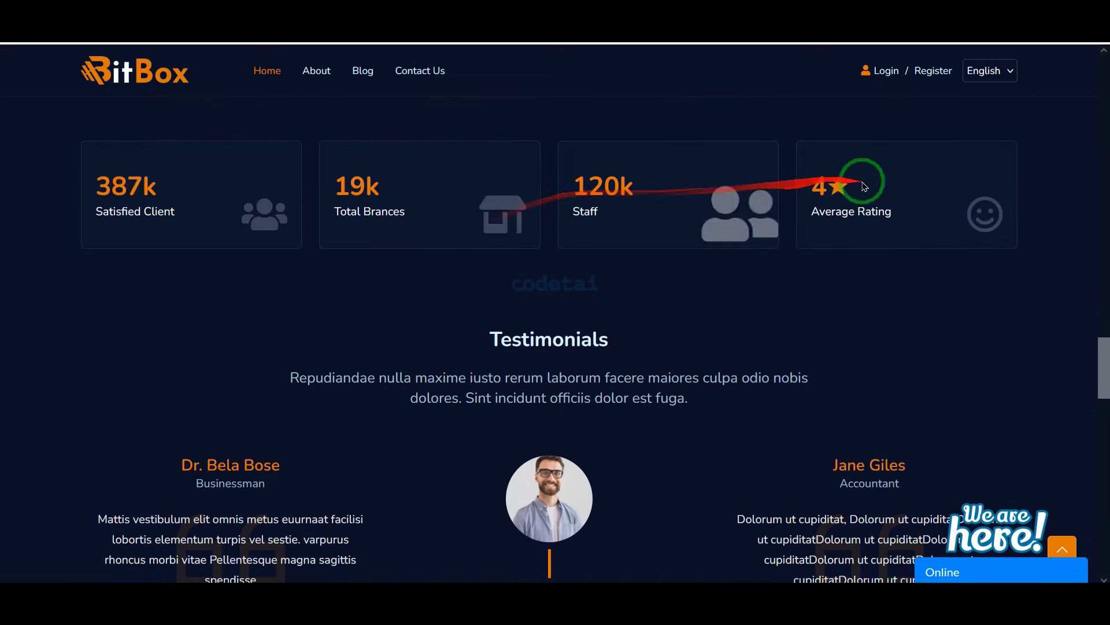
scroll(473, 447, "down", 10)
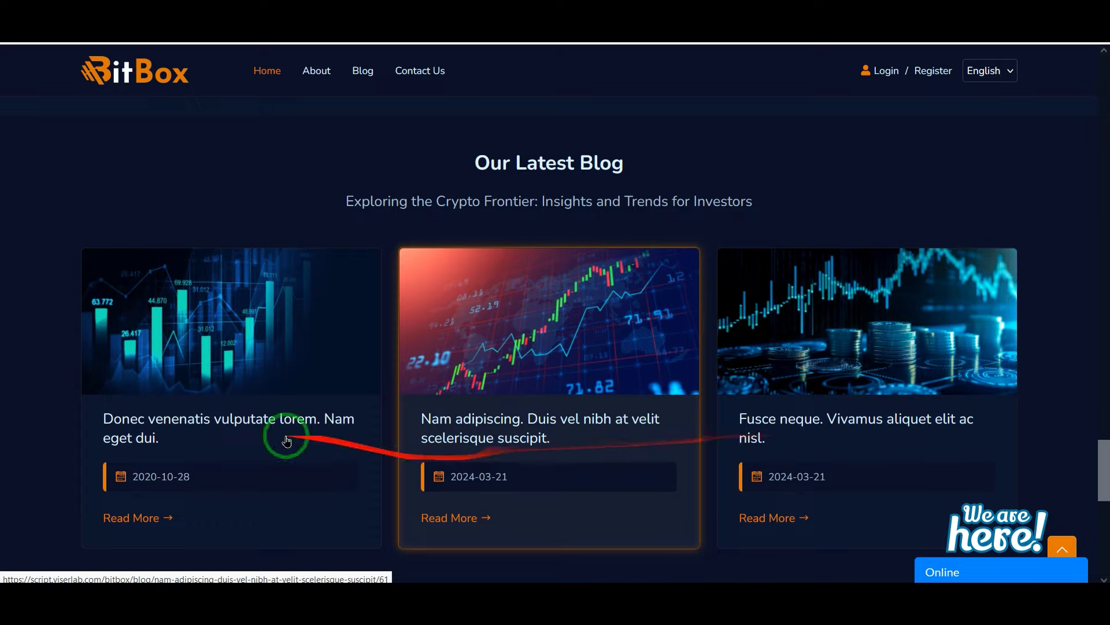
scroll(526, 510, "down", 5)
scroll(570, 367, "up", 10)
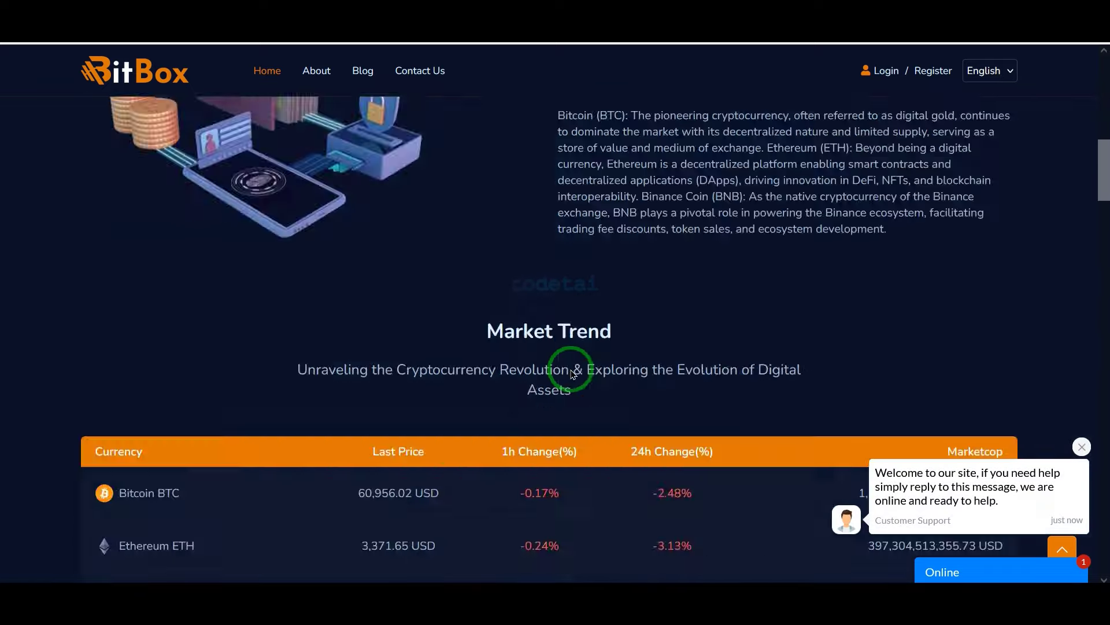